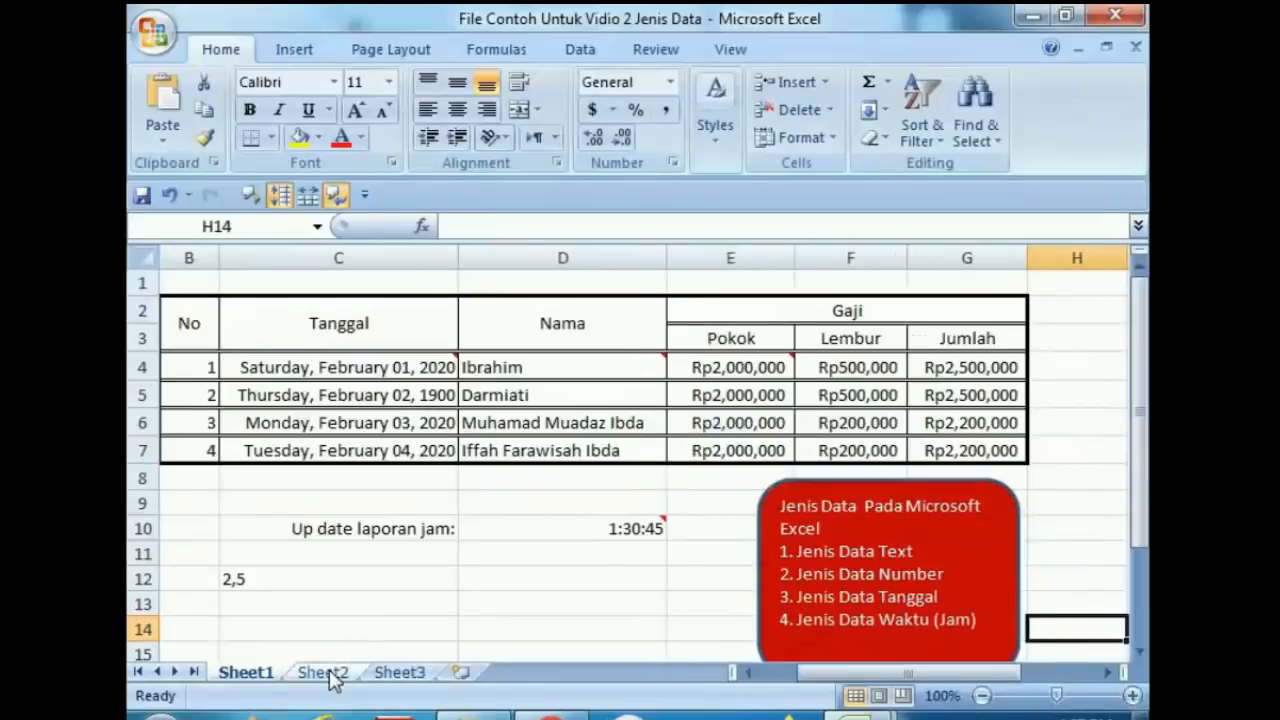
Inspect the comment on the first name in the Nama column and select the four names.
left_click(170, 646)
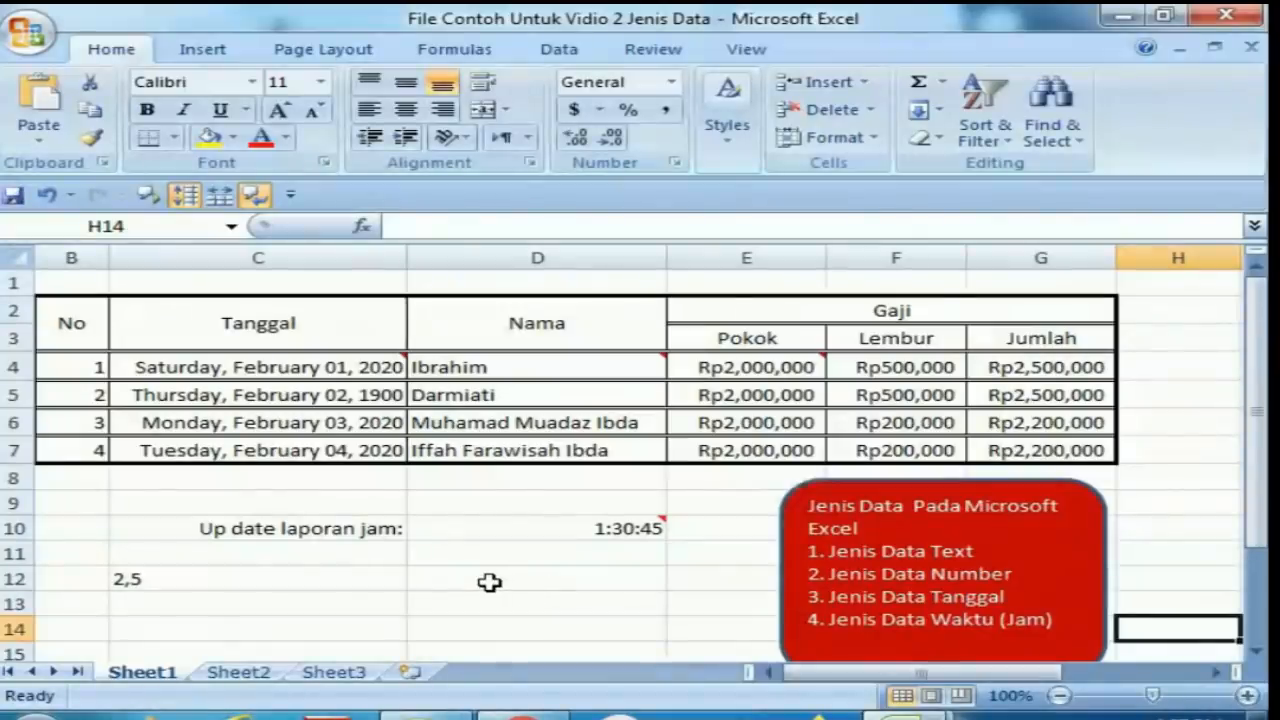
left_click(489, 582)
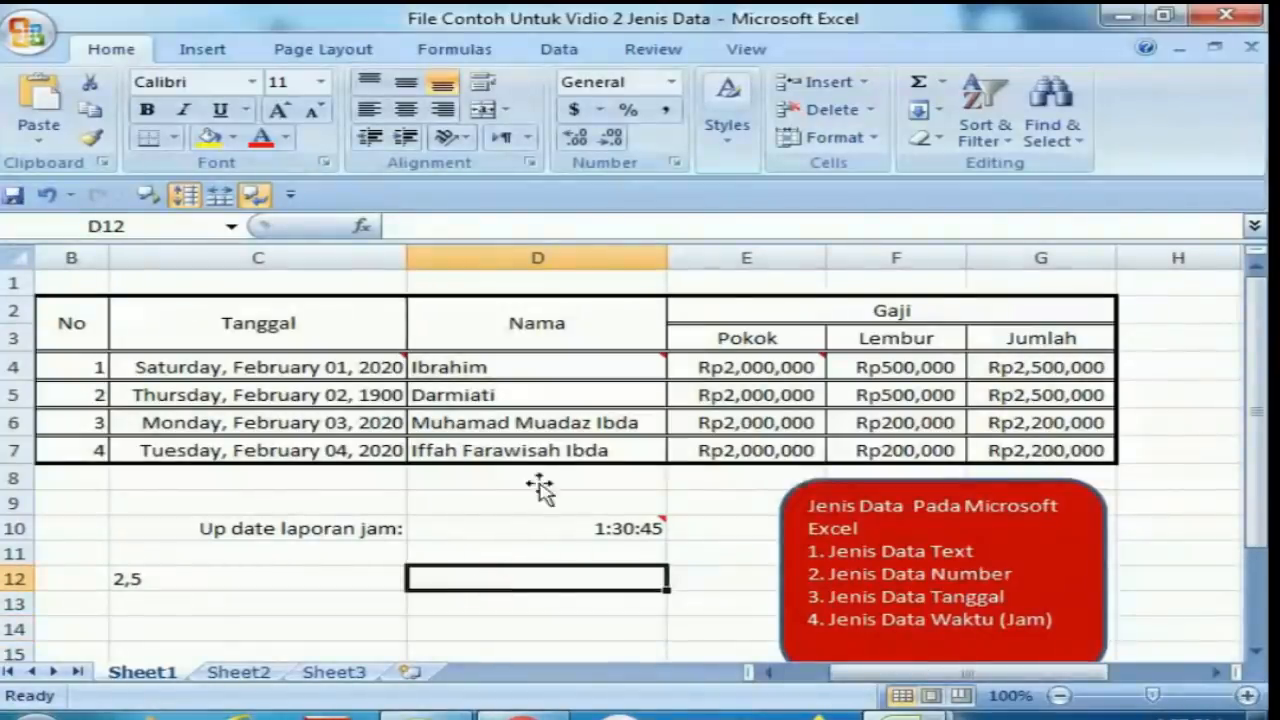
left_click(466, 368)
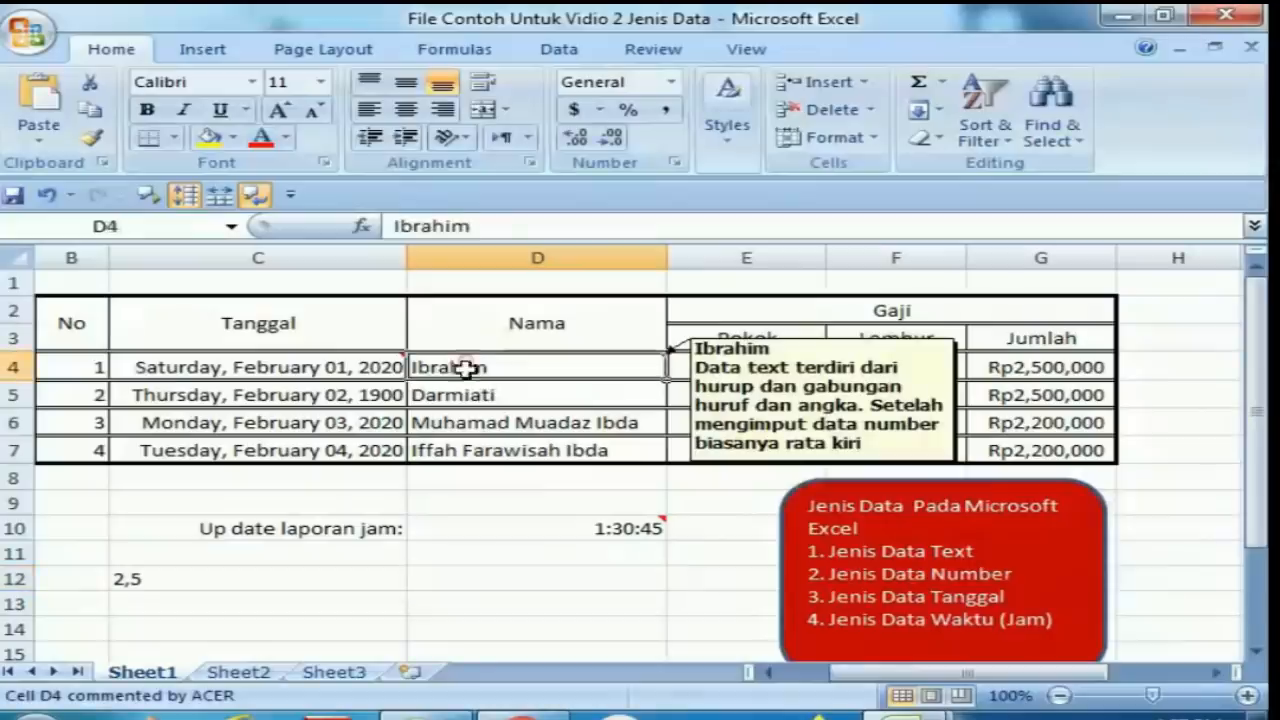
left_click_drag(466, 368, 469, 436)
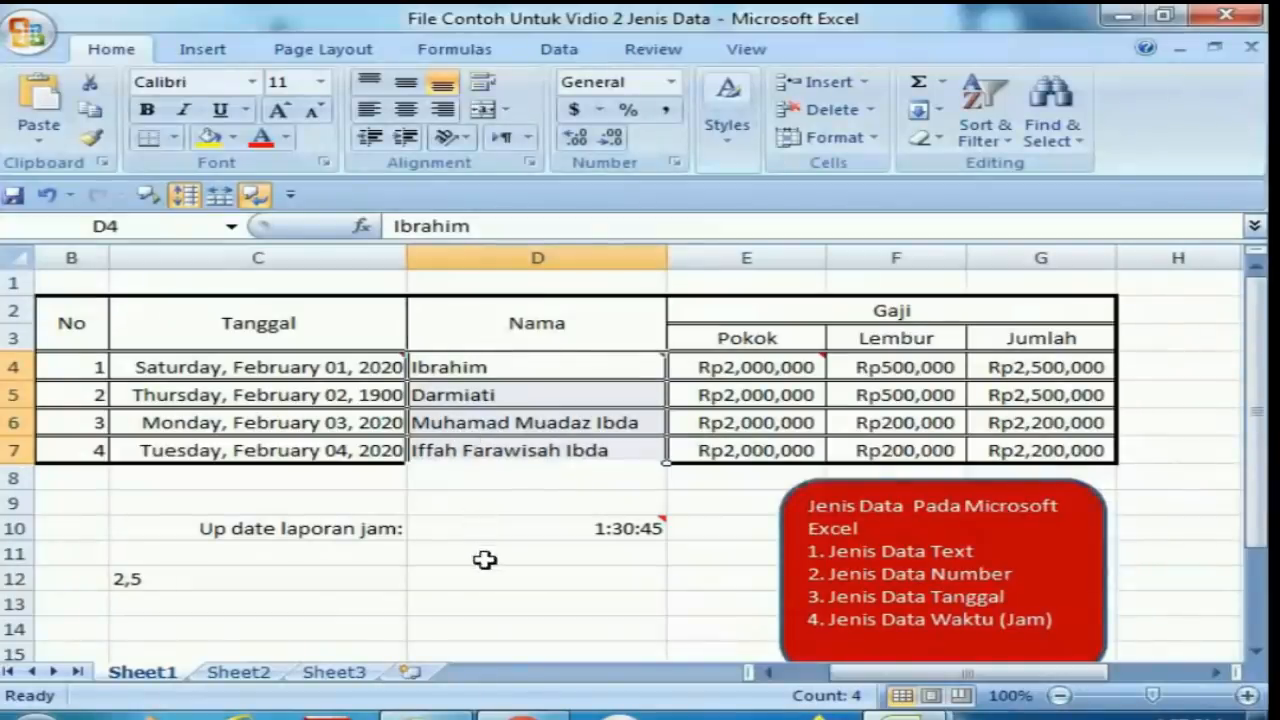
Enter the text ibrahim in cell D12.
left_click(512, 577)
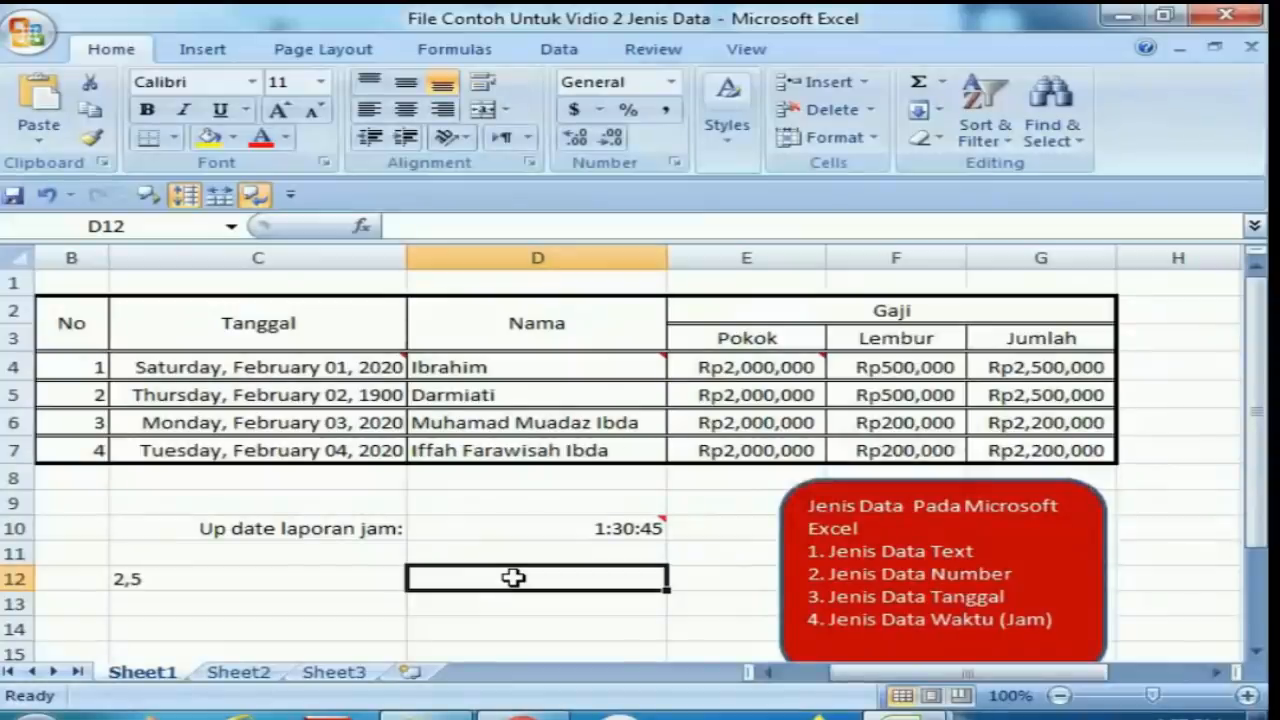
type("i")
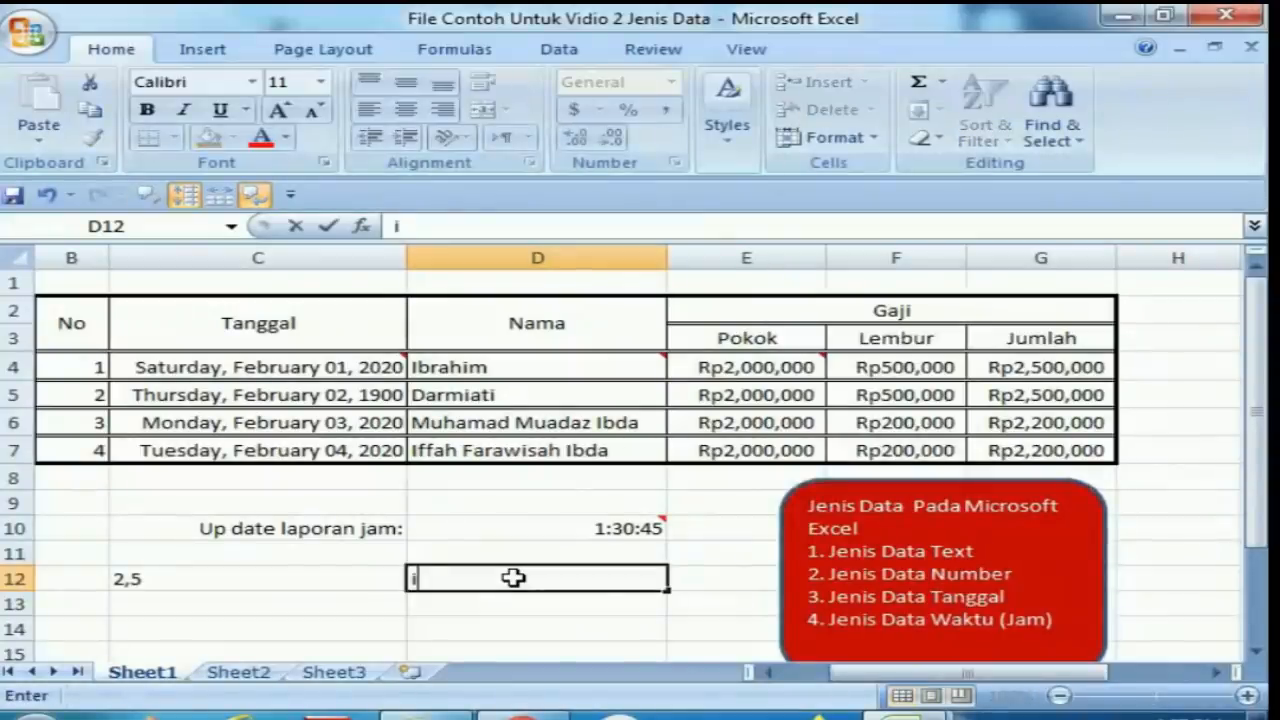
type("brahim")
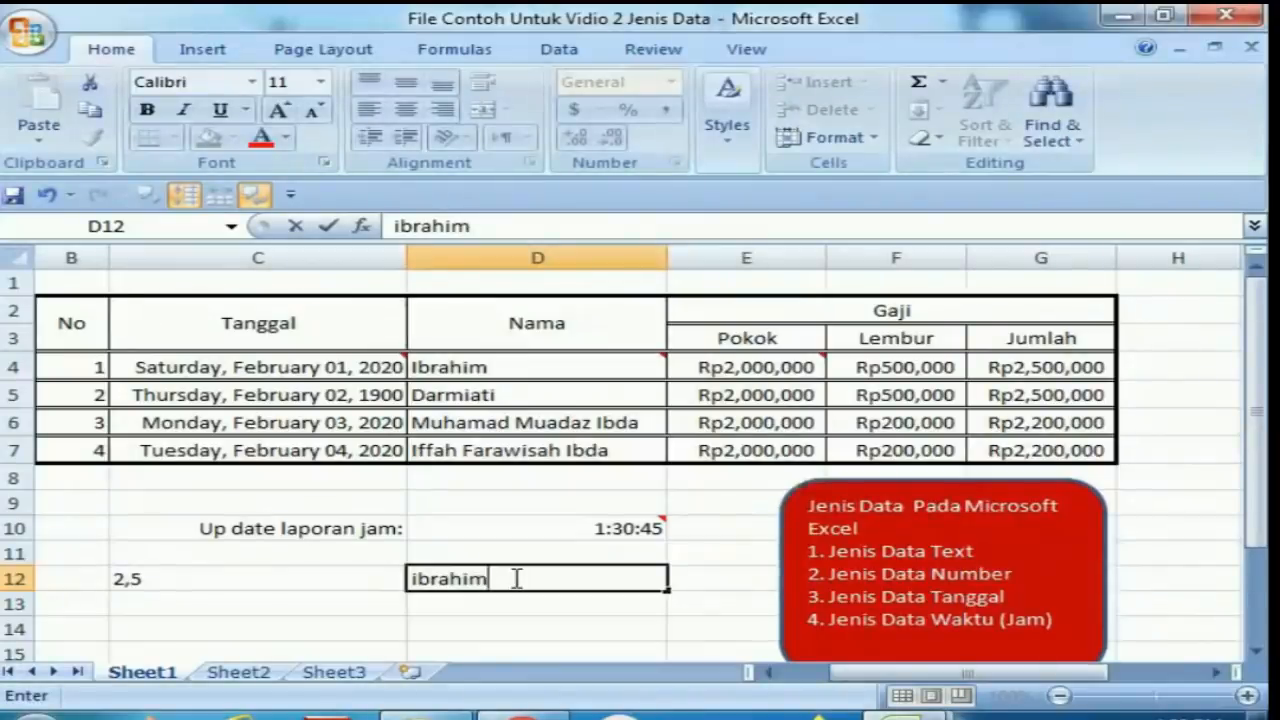
key("Return")
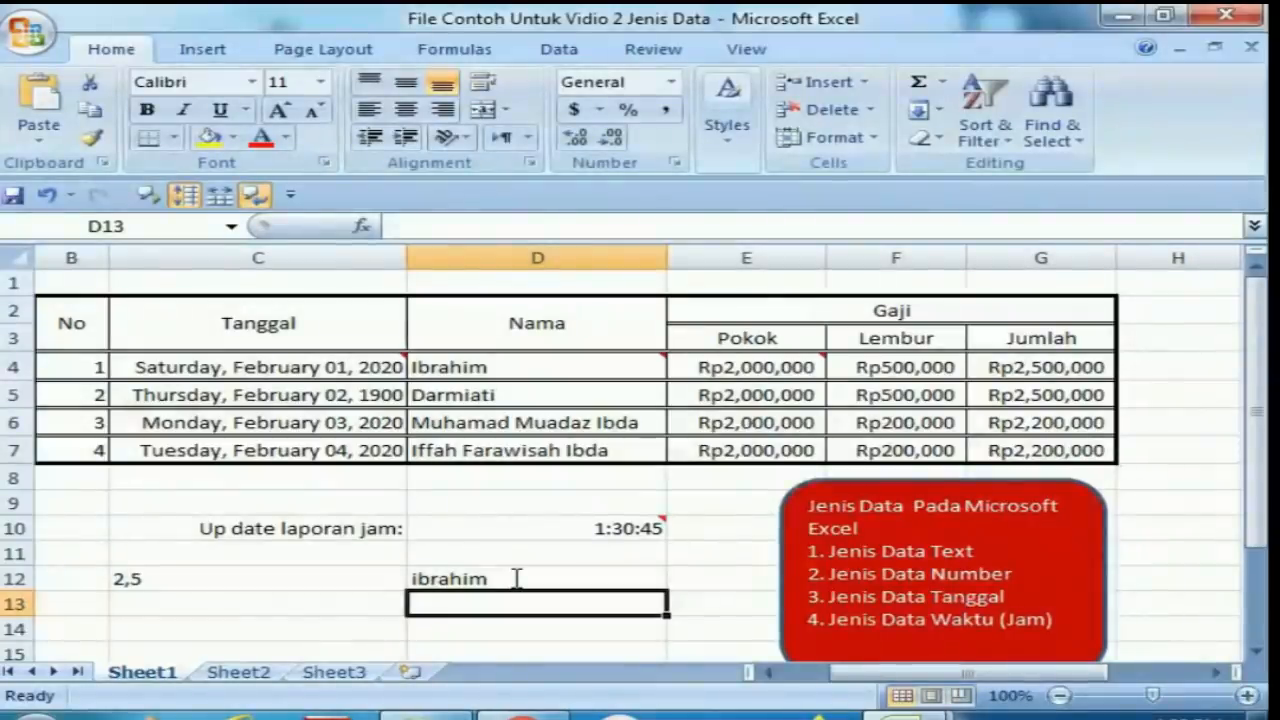
Enter the number 70 in cell D13 below the text entry.
left_click(513, 578)
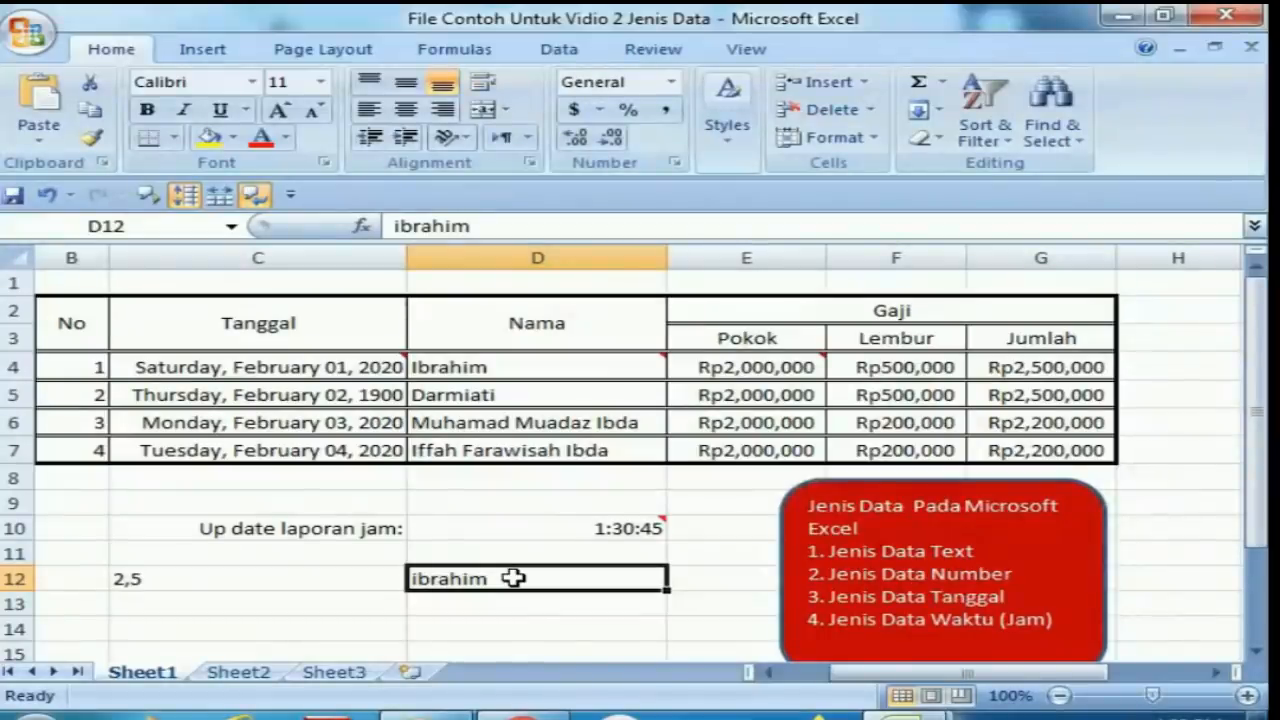
key("Return")
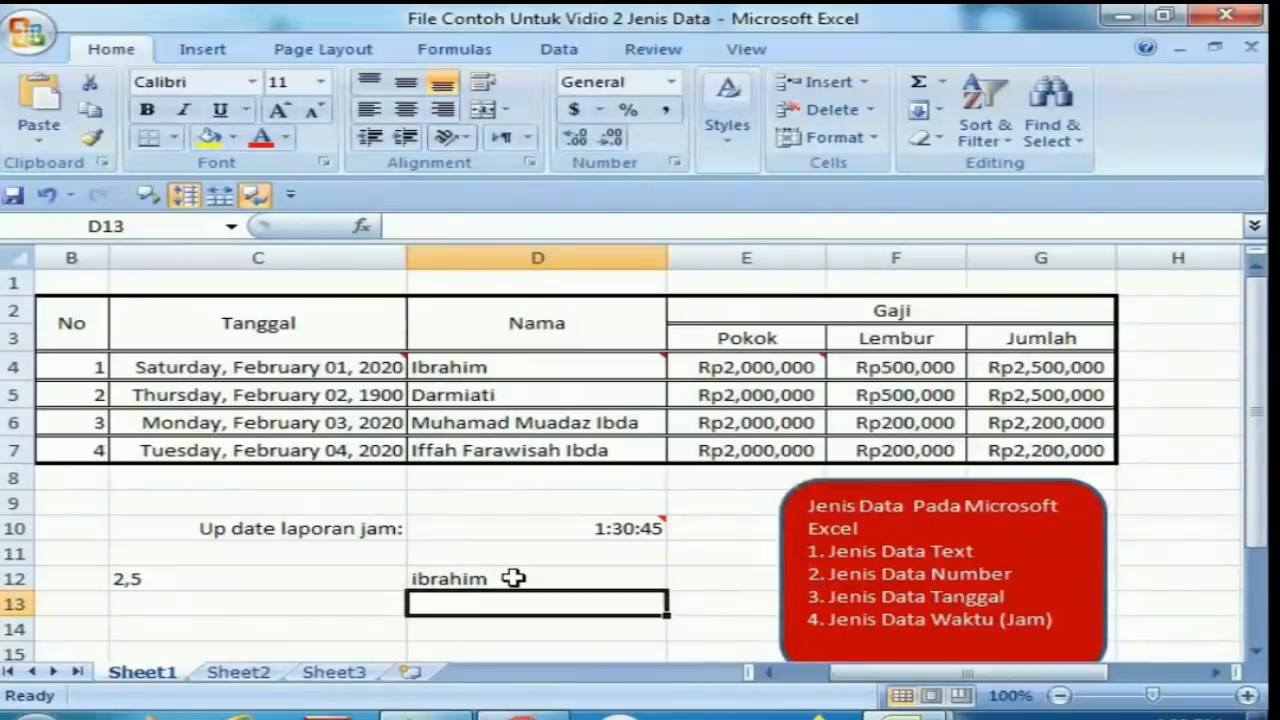
type("0")
key("BackSpace")
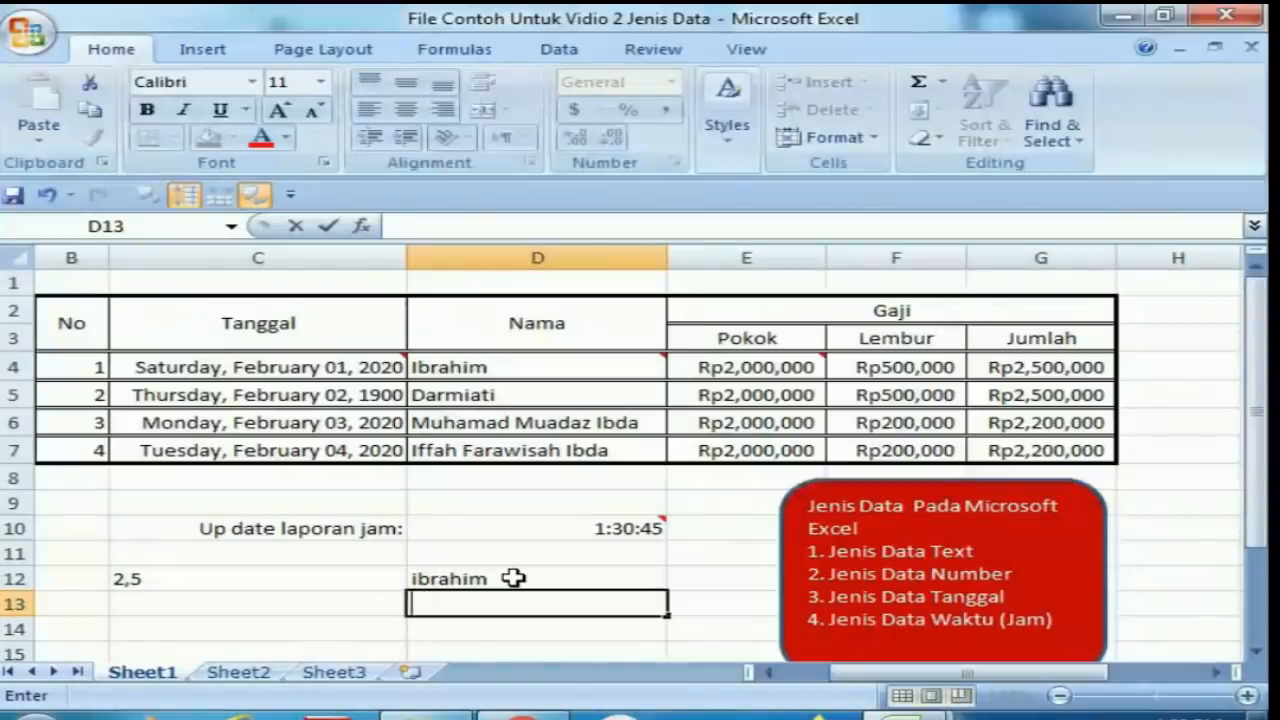
type("70")
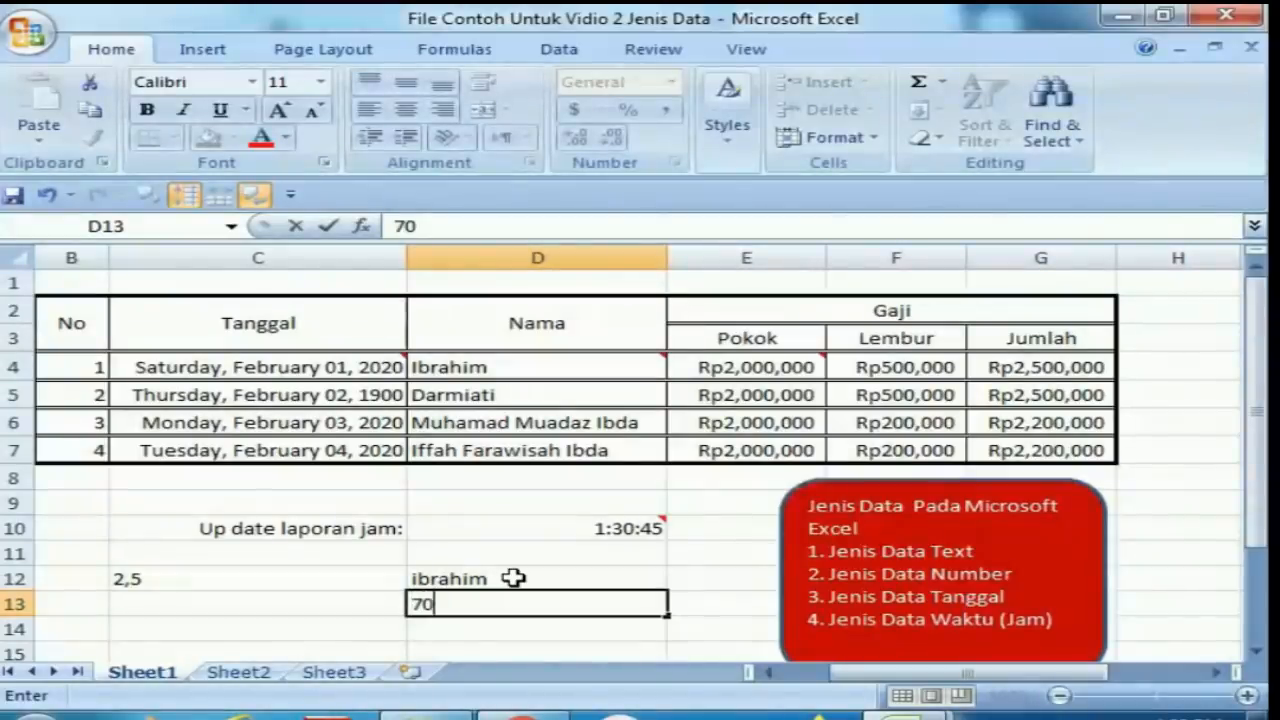
key("Return")
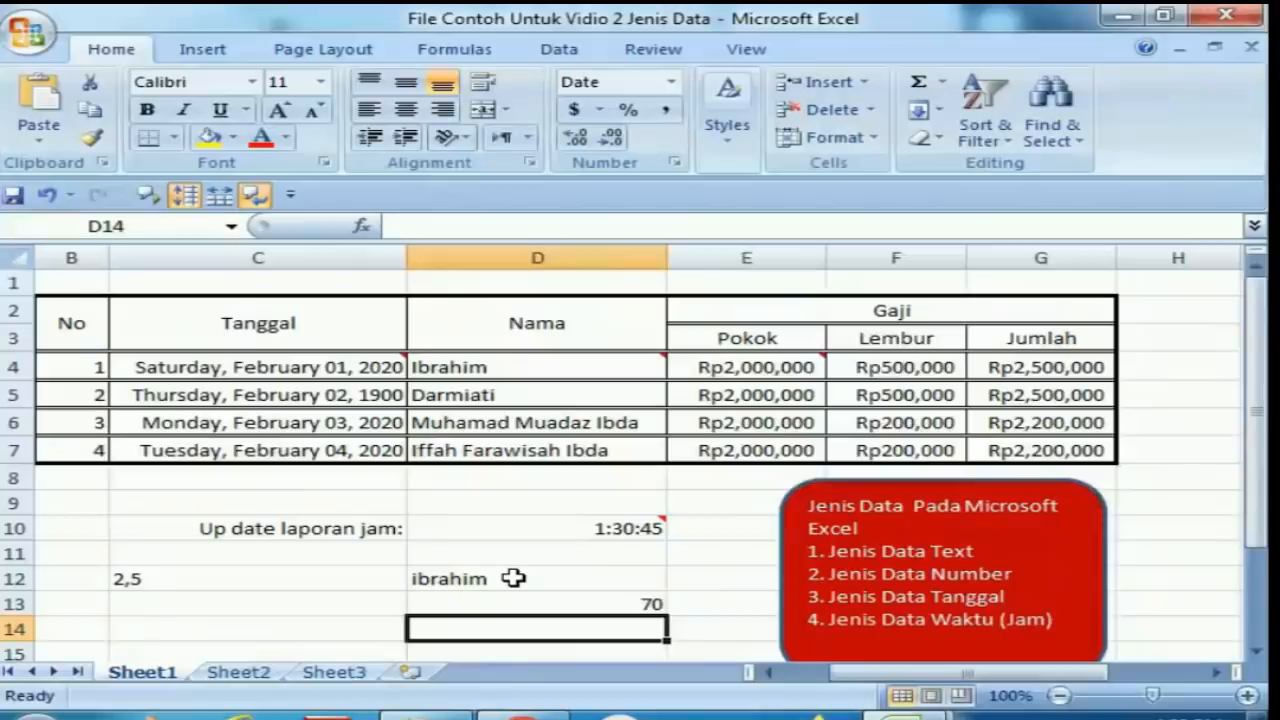
Compare the alignment of the text cell D12 and the number cell D13.
left_click(458, 578)
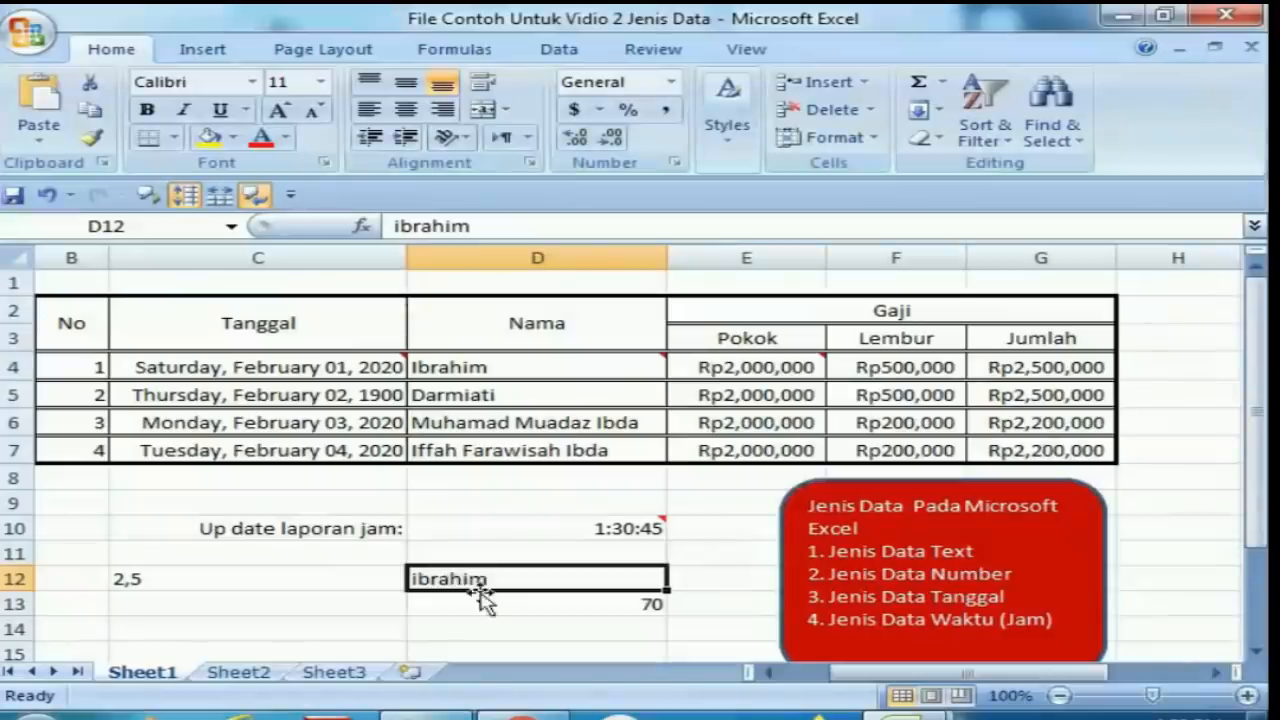
left_click(492, 606)
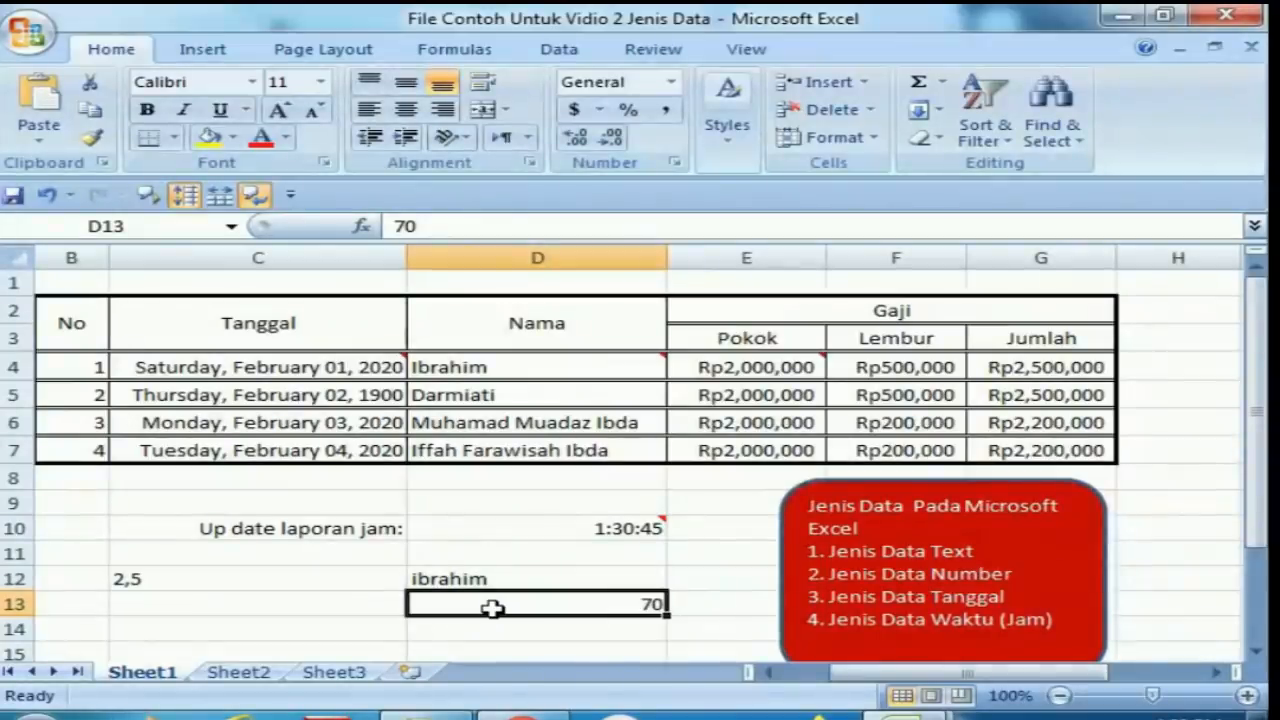
key("Return")
left_click(493, 608)
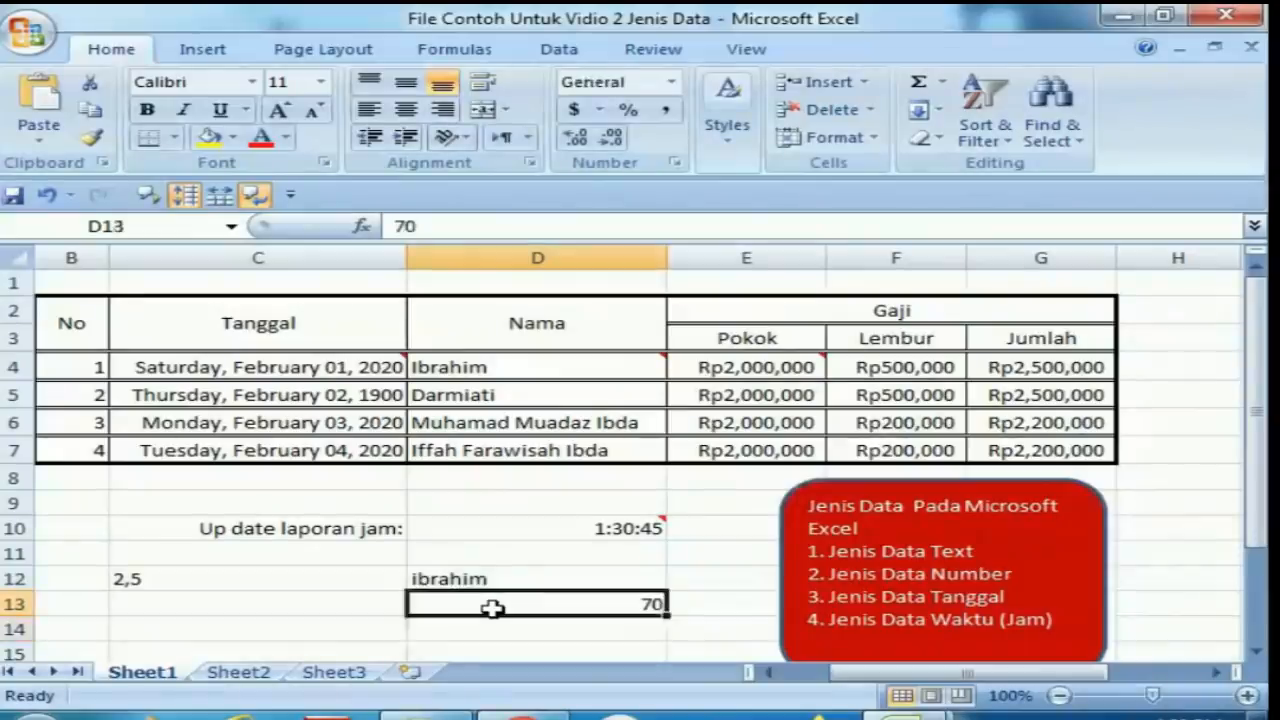
key("Down")
key("Down")
key("Down")
key("Down")
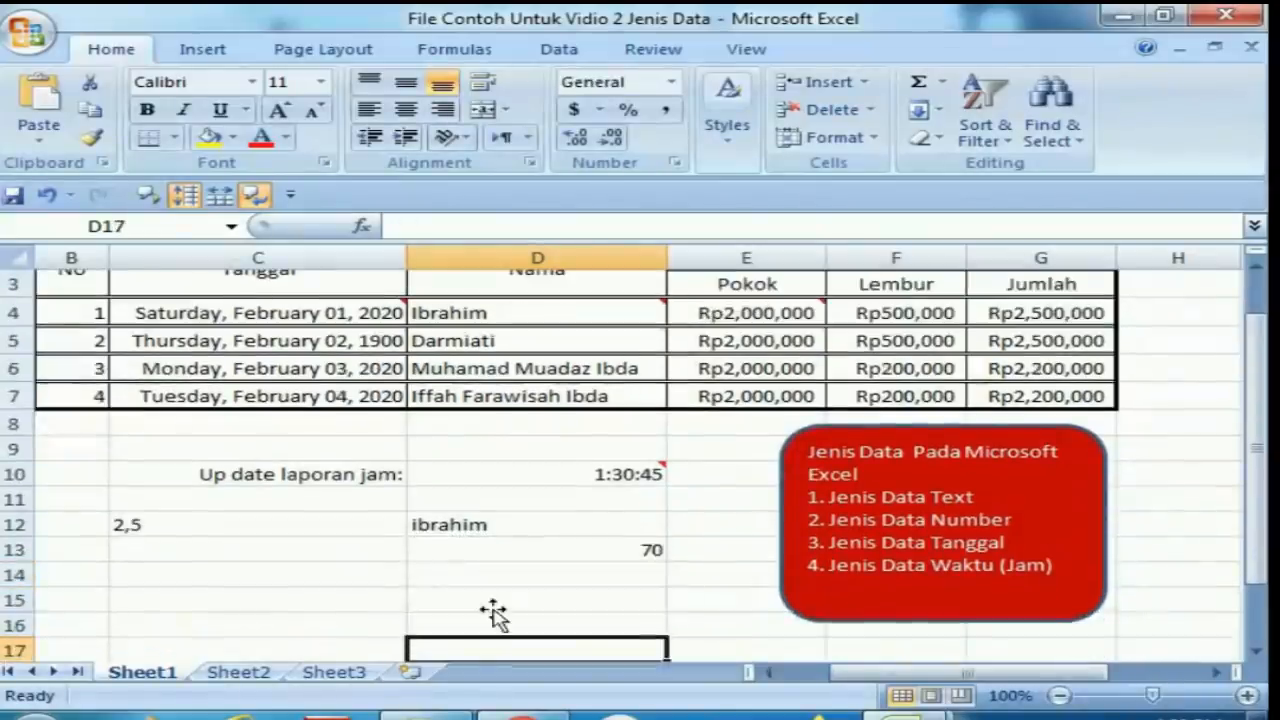
key("Up")
key("Up")
key("Up")
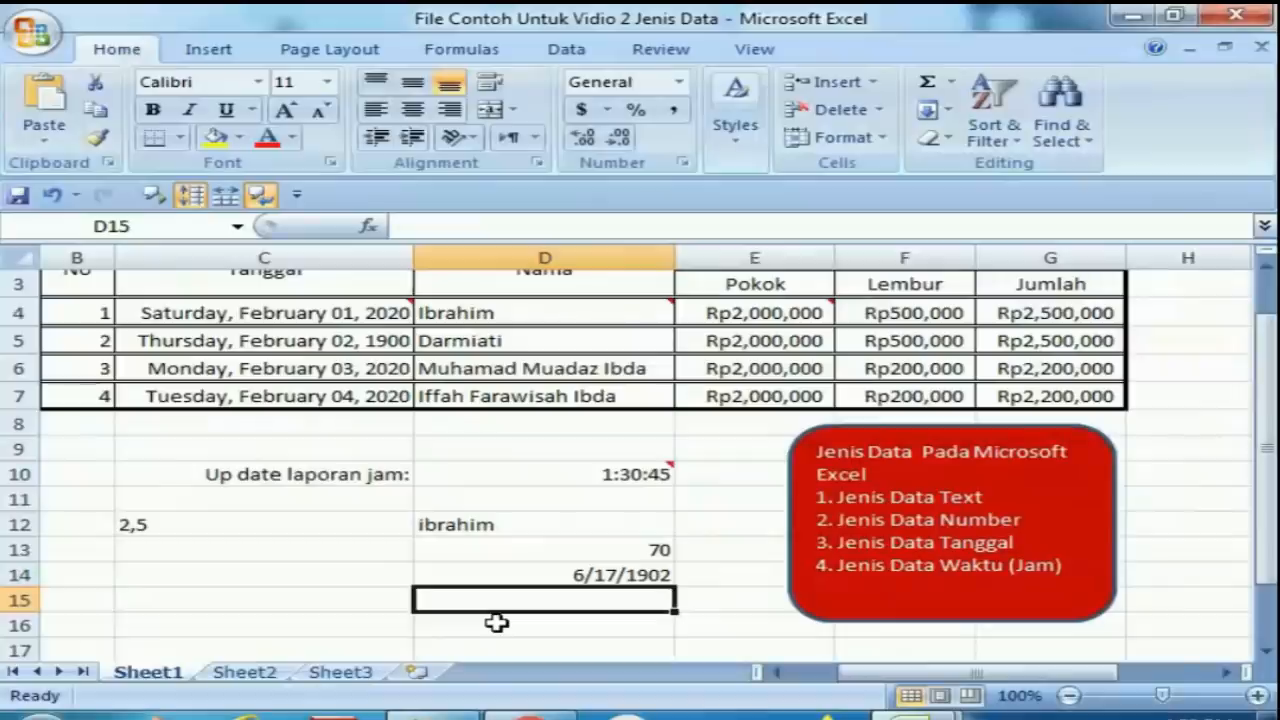
Enter 089 in cell D15 as a plain number.
type("0")
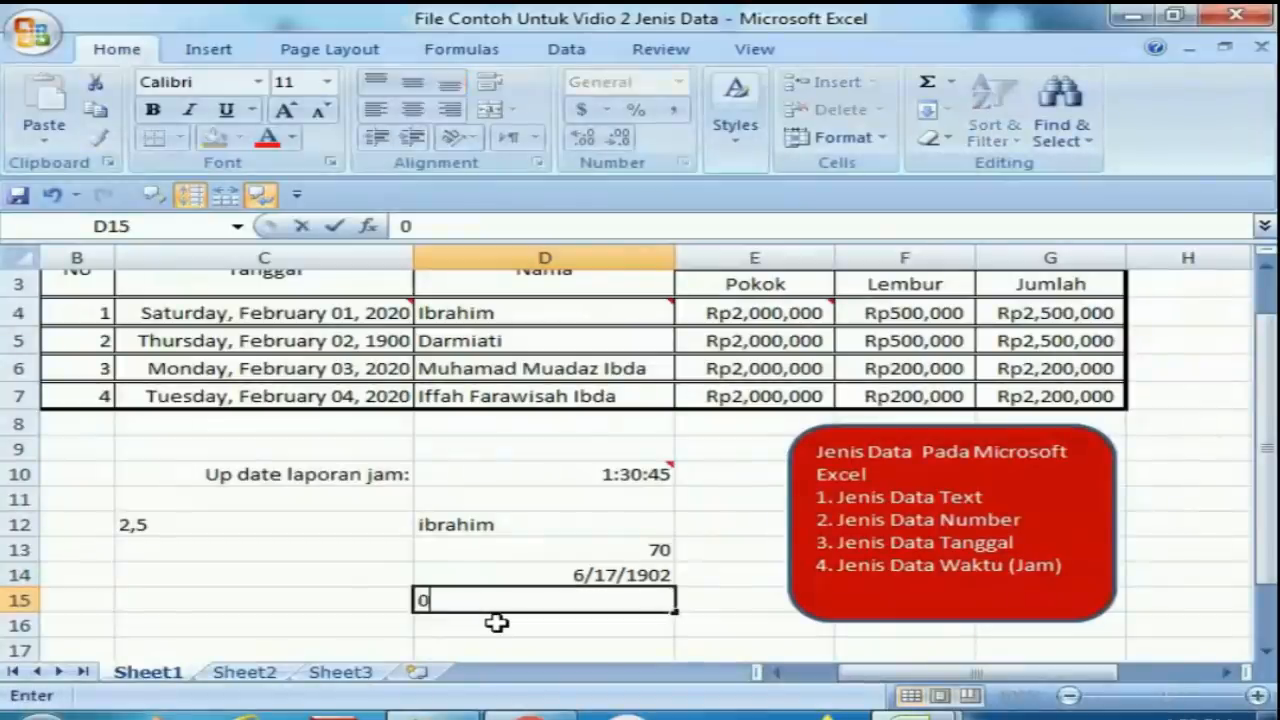
type("89")
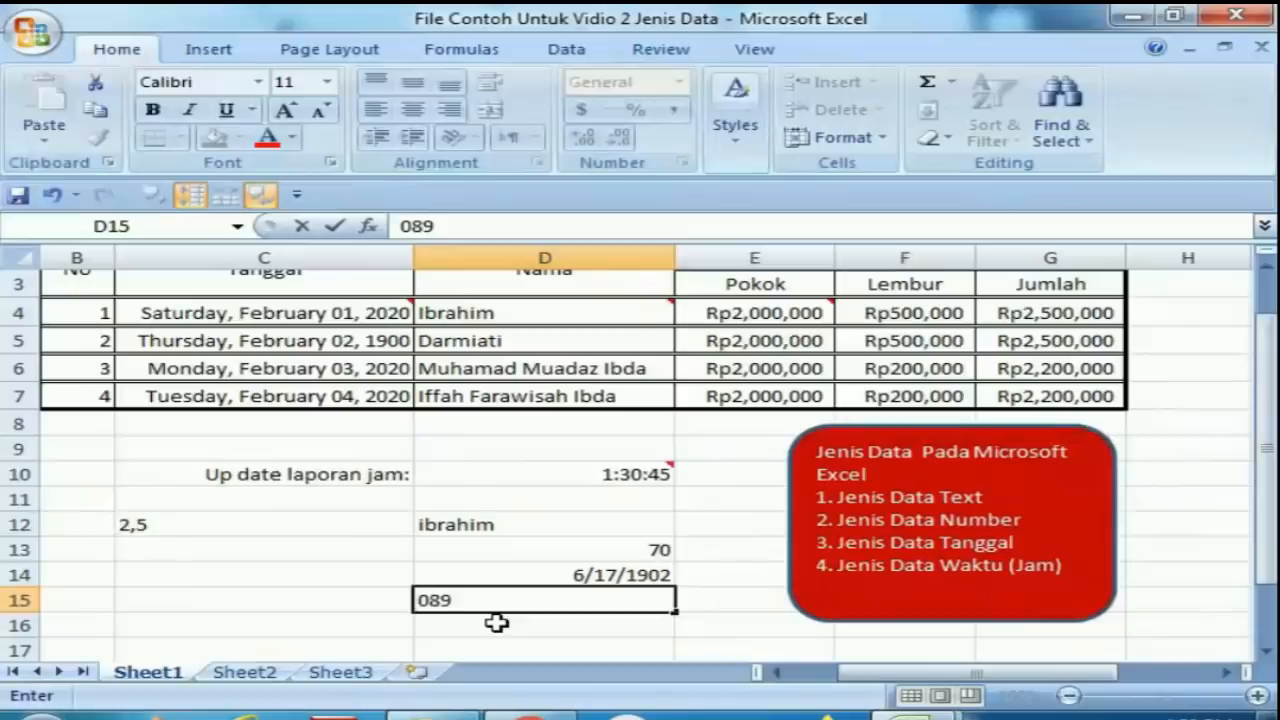
key("Return")
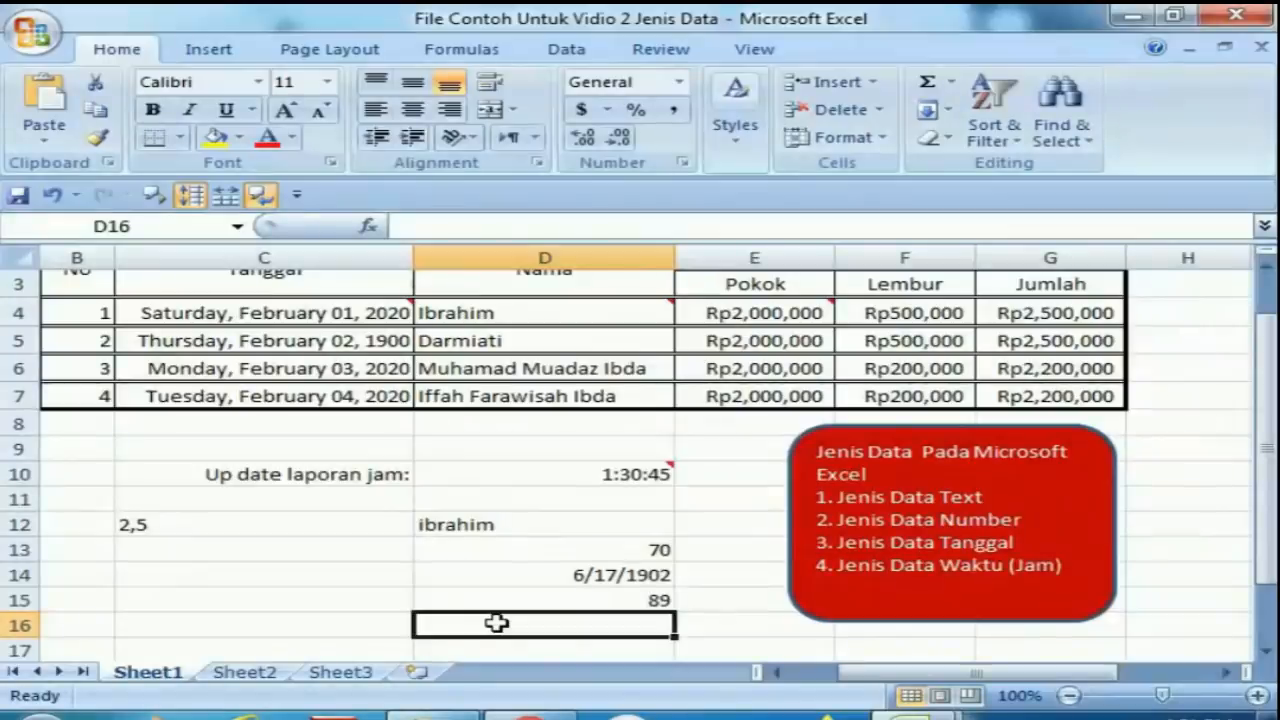
Enter a phone number preceded by an apostrophe in cell D16 so its leading zero is kept as text.
type("\"")
key("BackSpace")
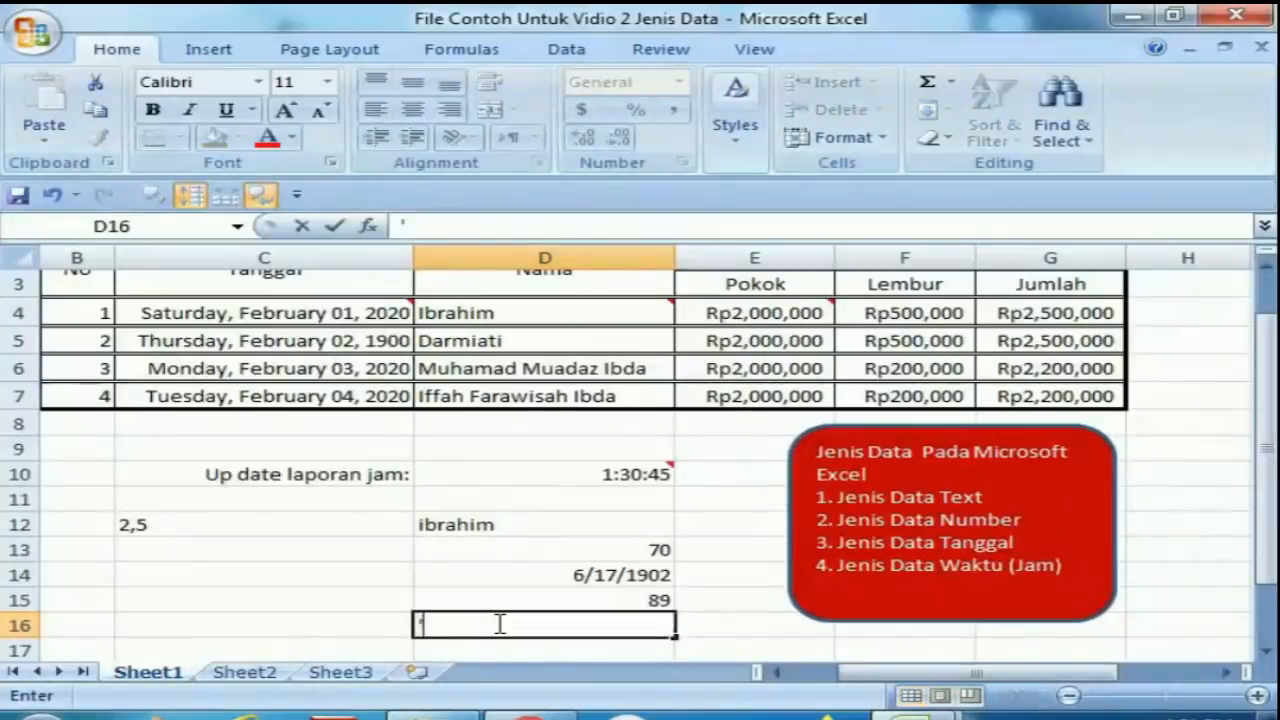
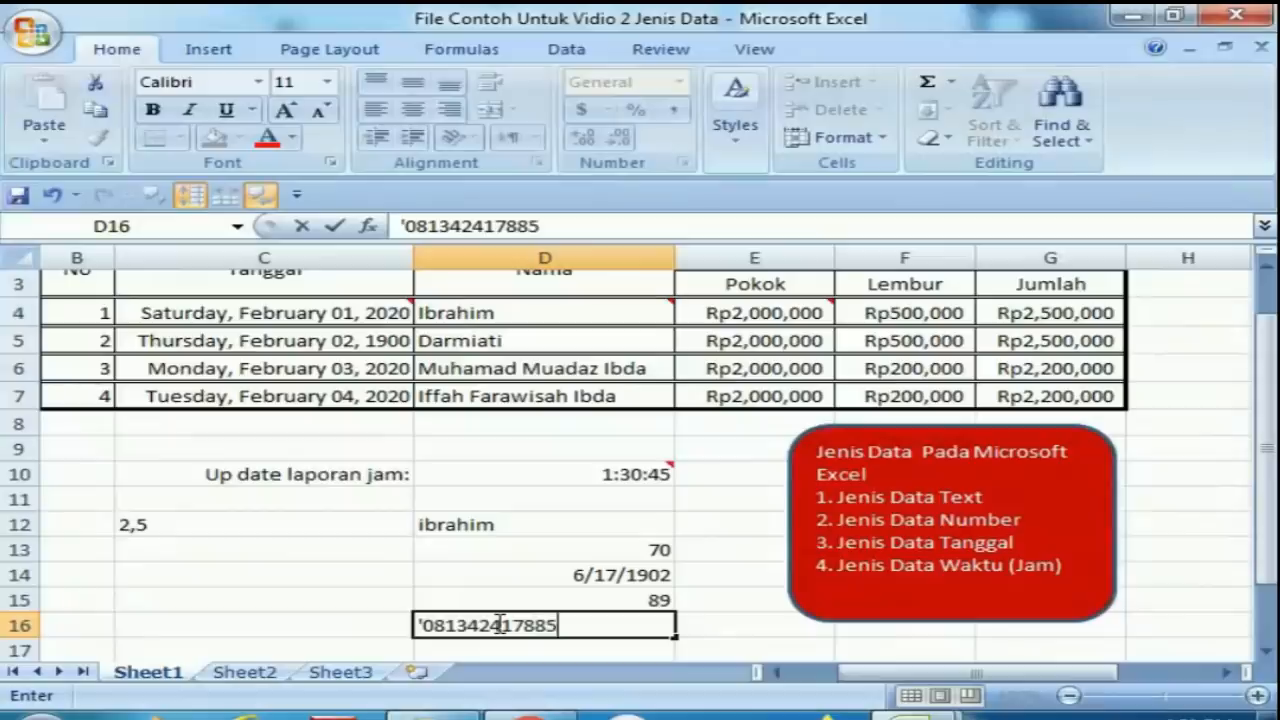
key("Return")
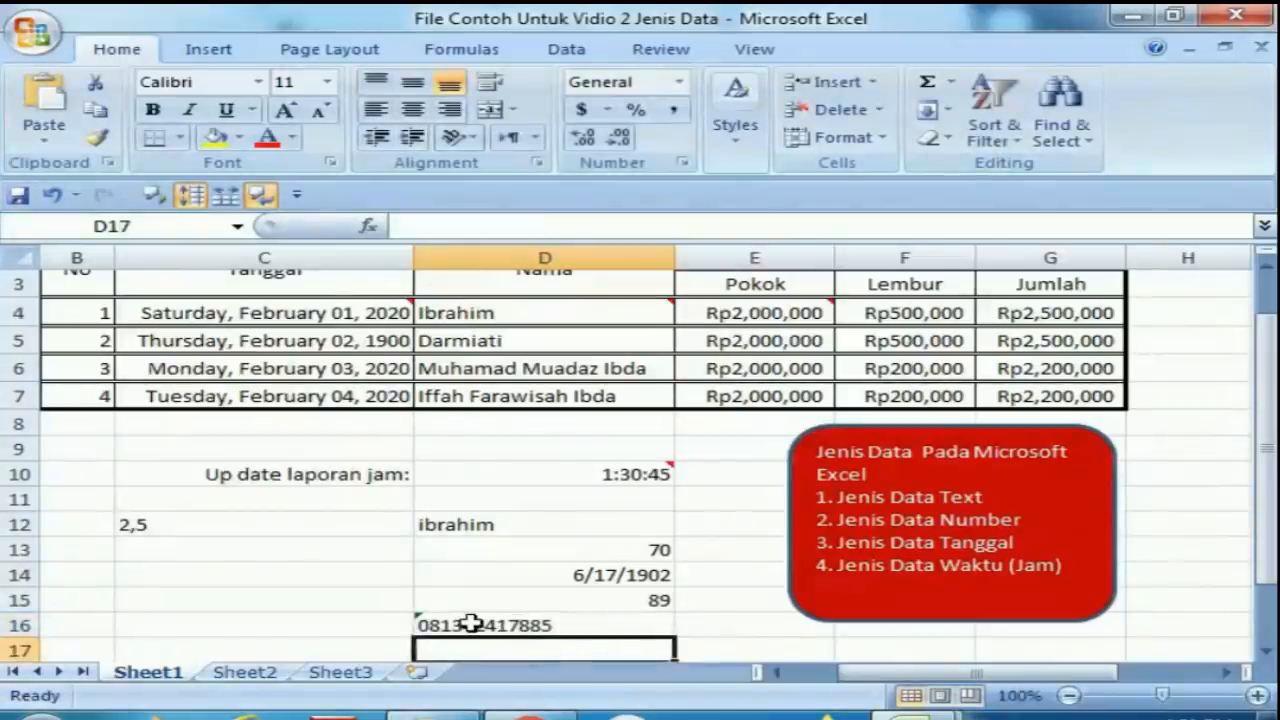
Examine the apostrophe-prefixed phone number entry in cell D16 and the cells below.
left_click(460, 622)
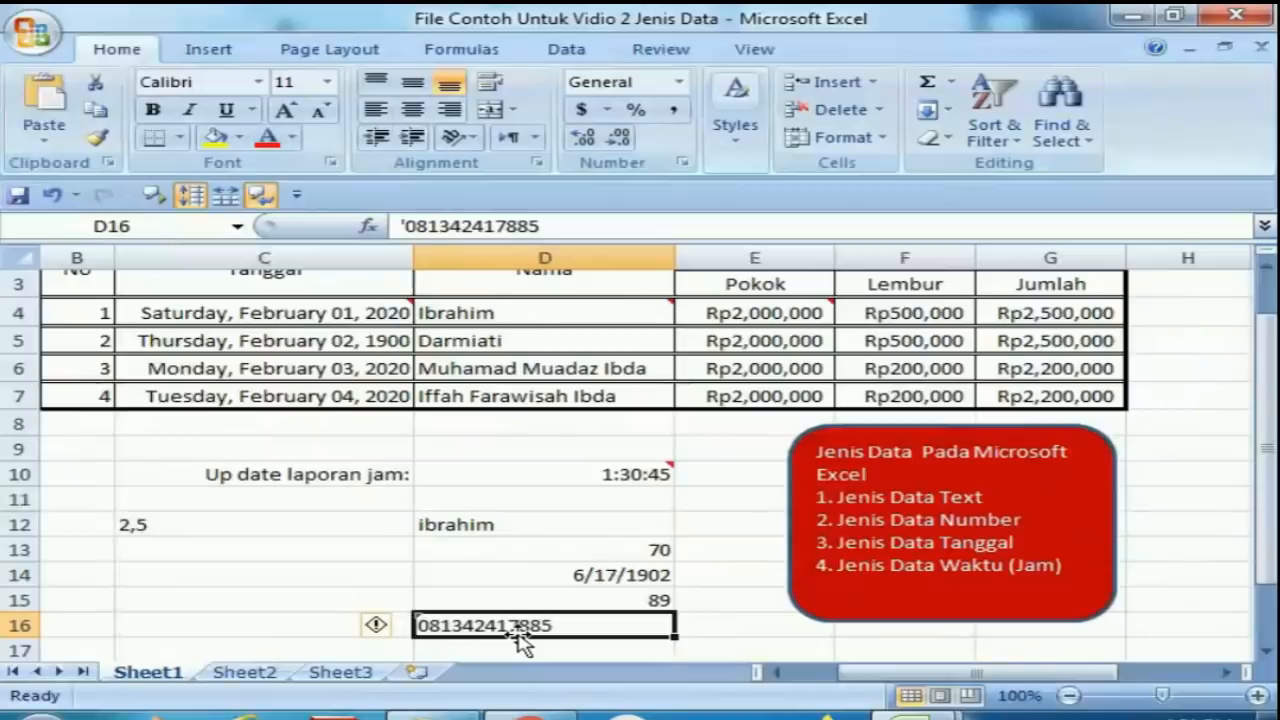
key("Return")
key("Return")
key("Return")
key("Up")
key("Up")
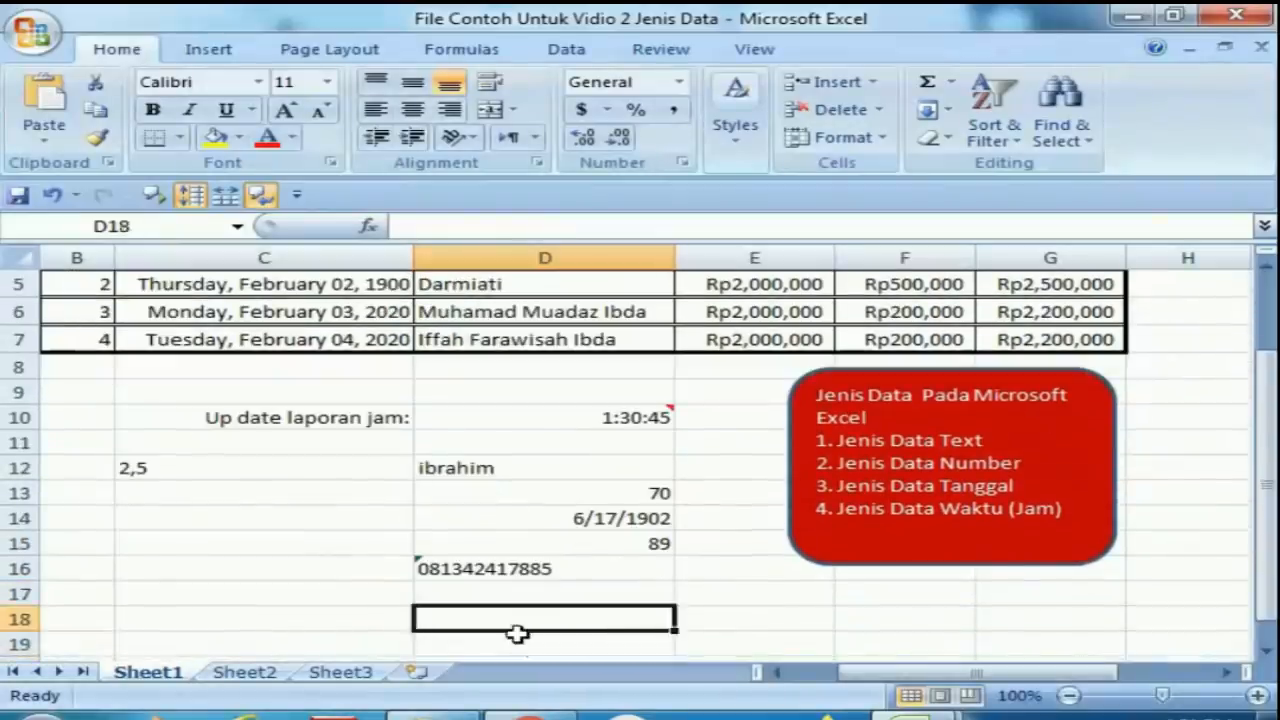
key("Down")
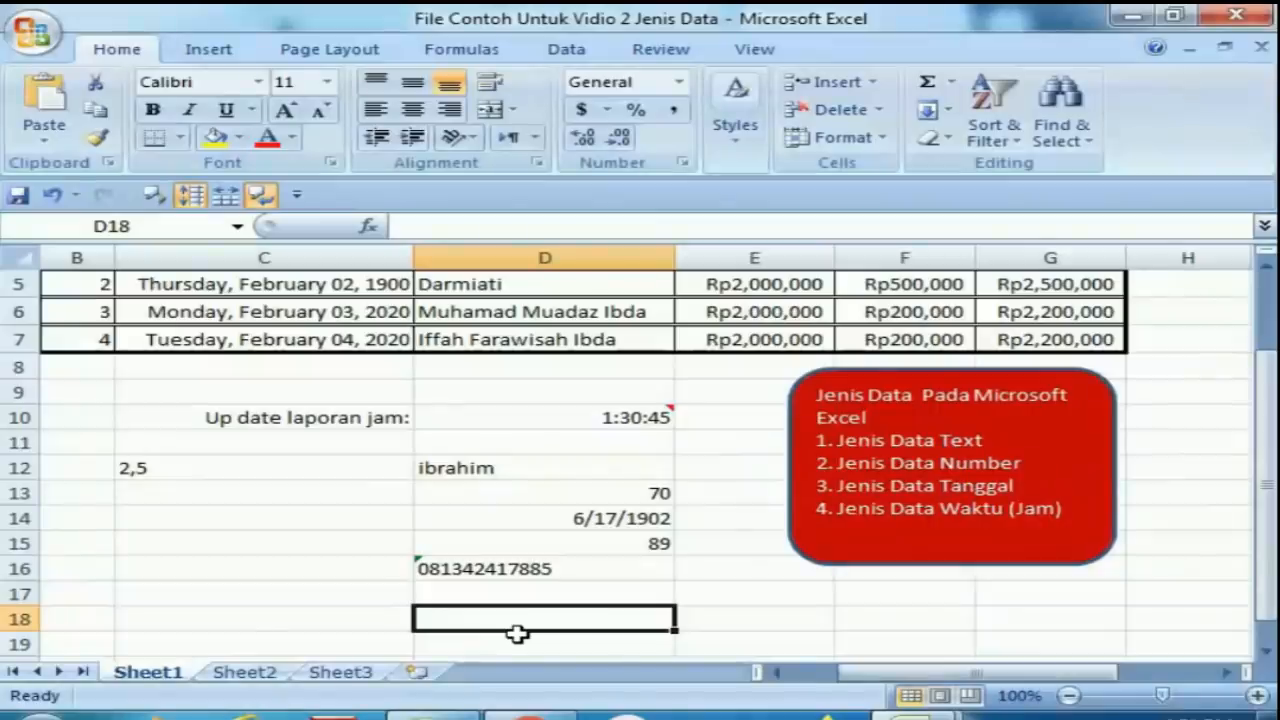
key("Up")
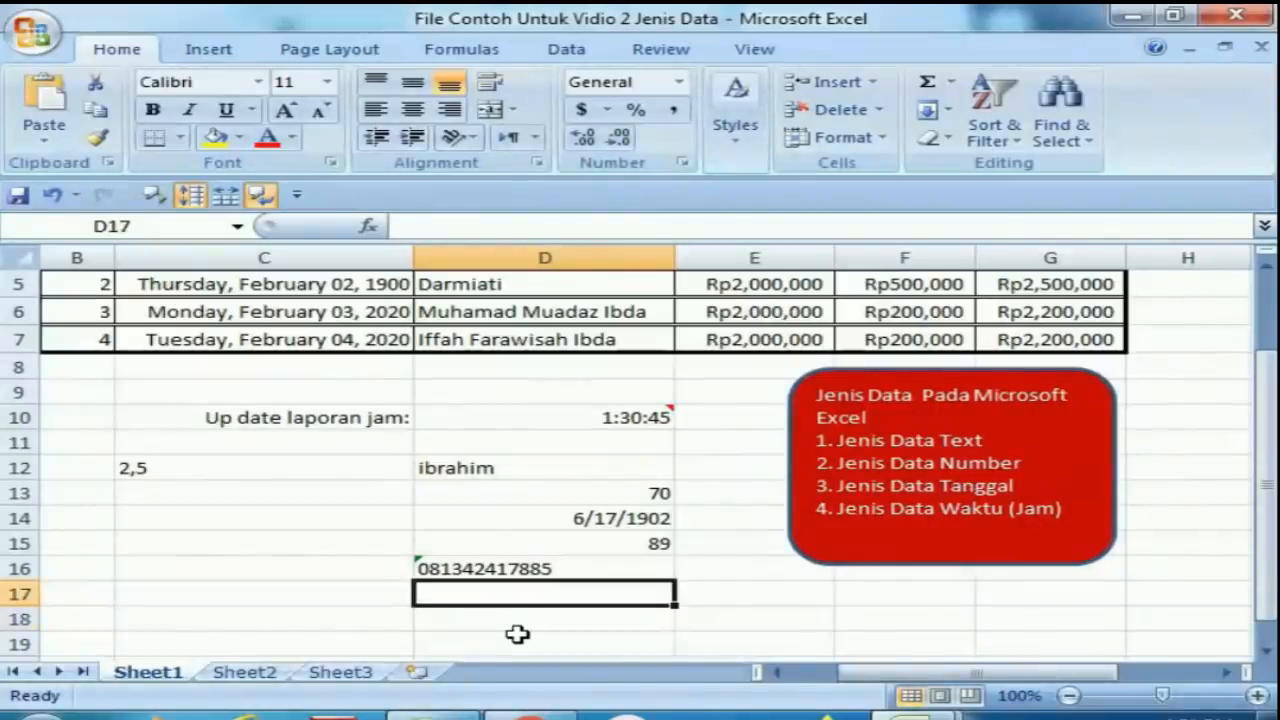
key("Down")
key("Up")
Enter 50 in cell D17 and 0 in cell D18.
type("50")
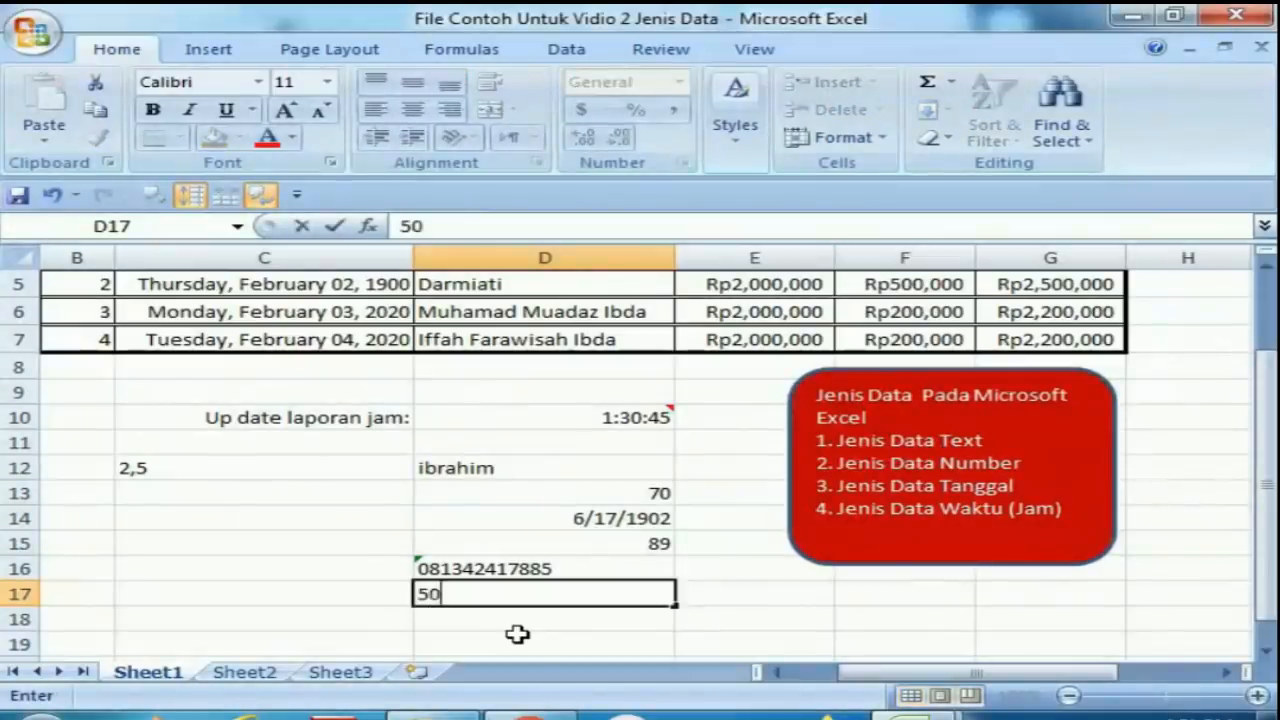
key("Return")
type("0")
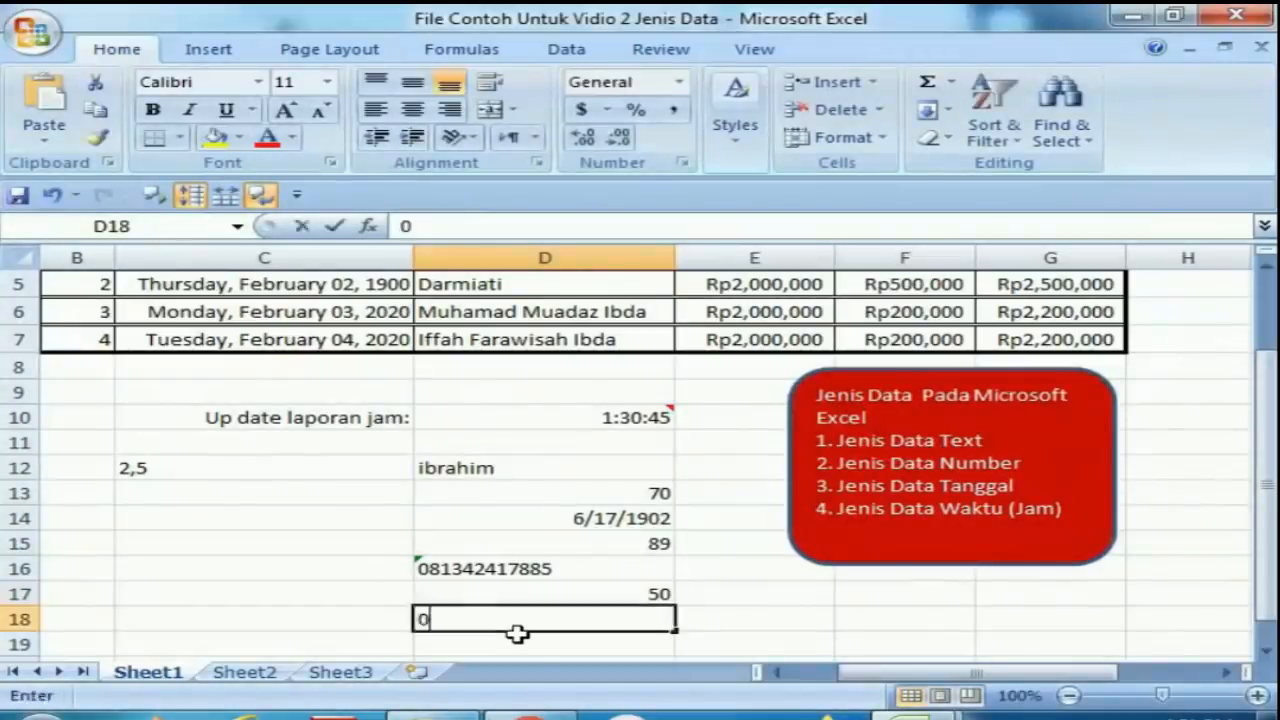
key("Return")
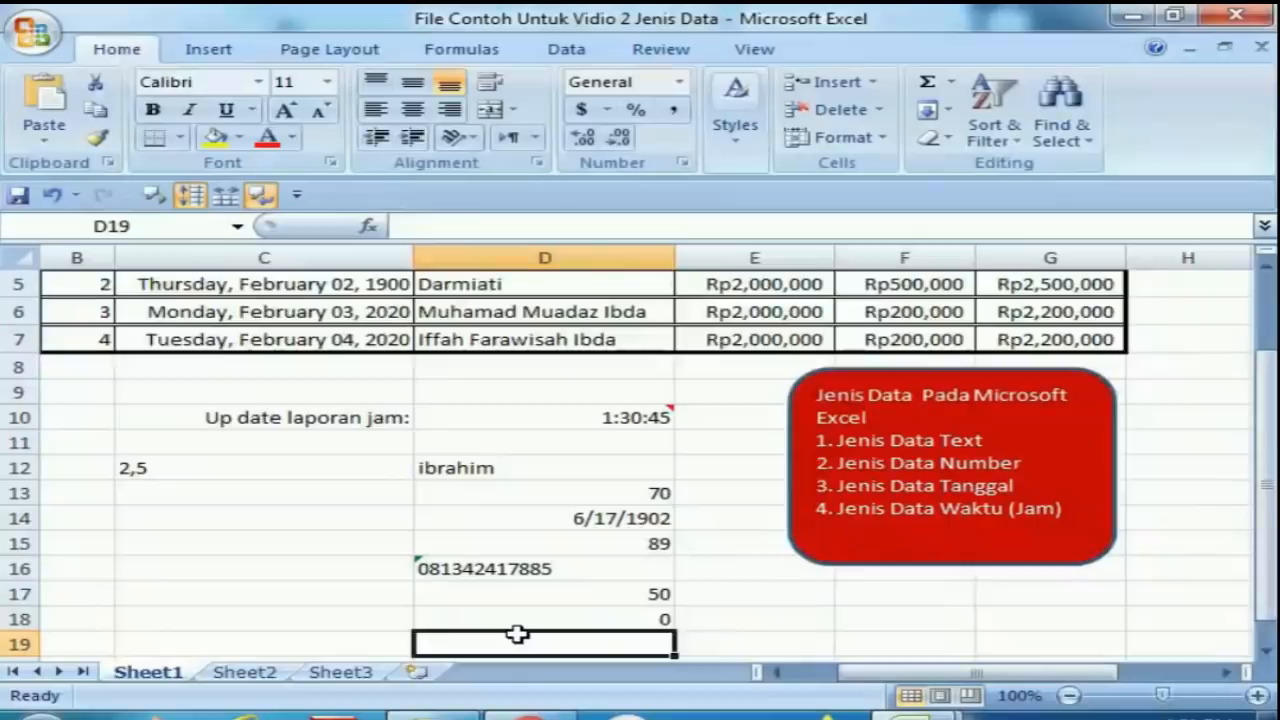
Enter -30 in cell D19.
type("-")
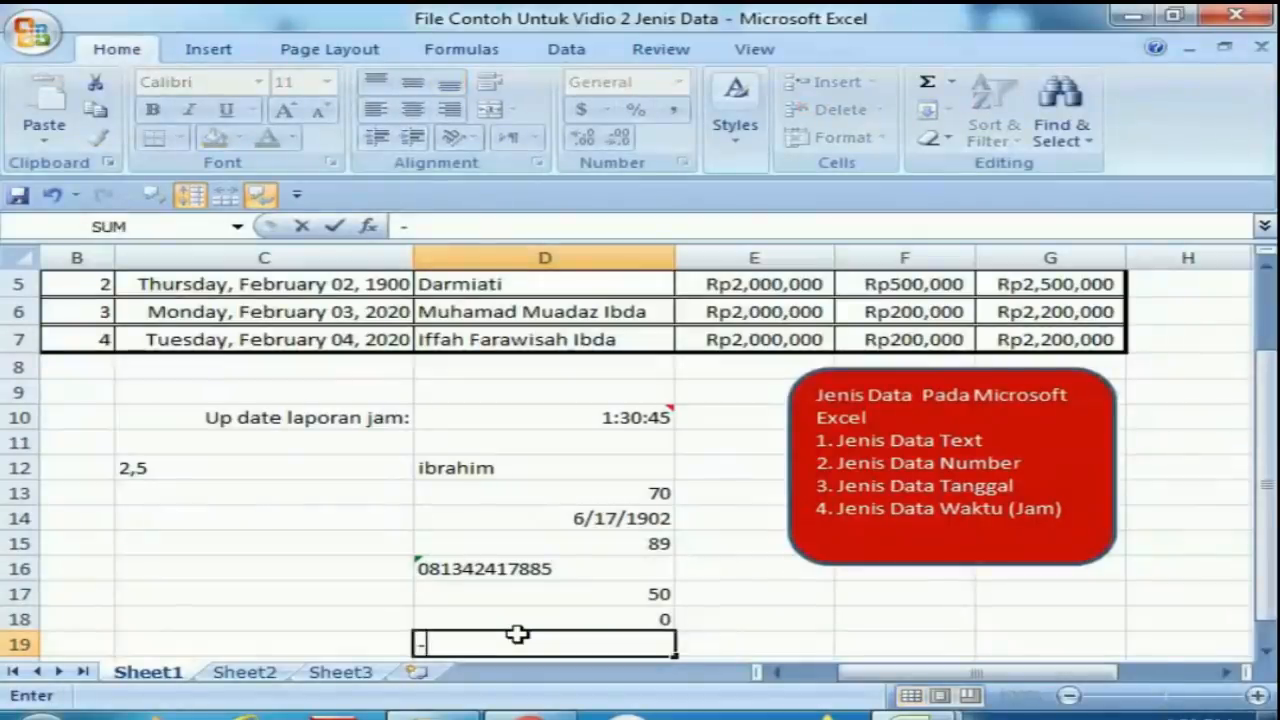
type("30")
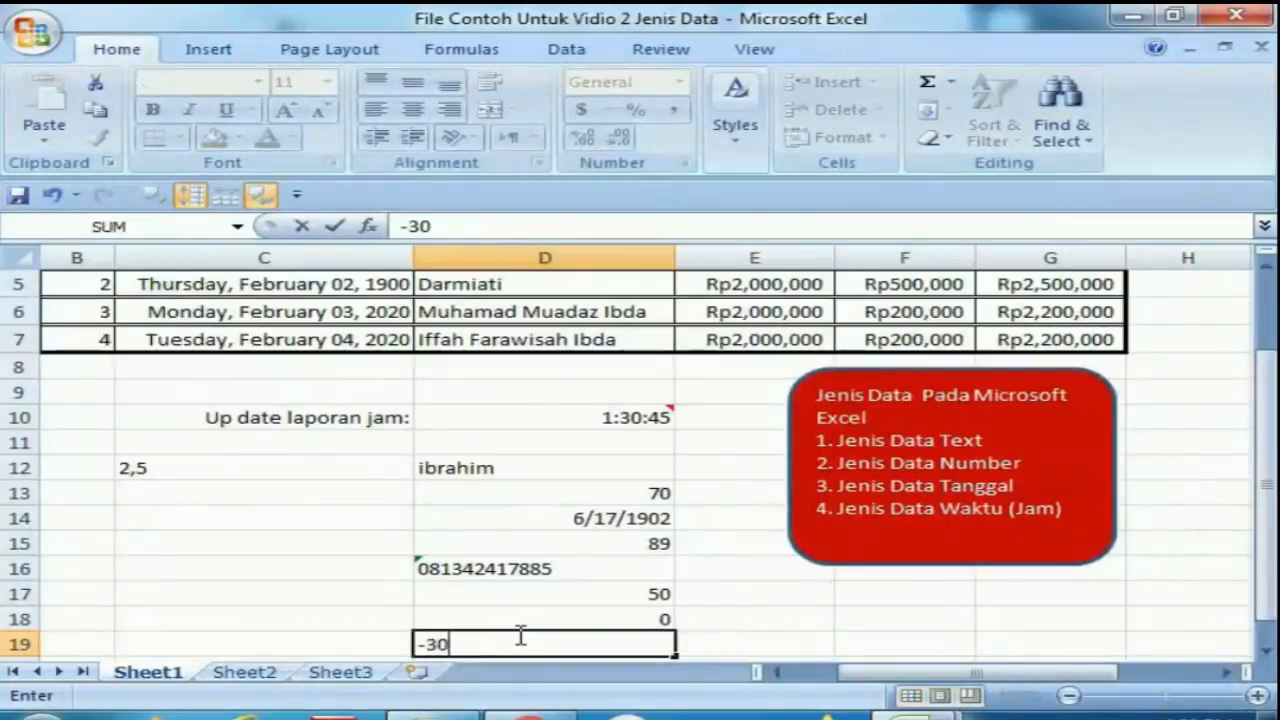
key("Return")
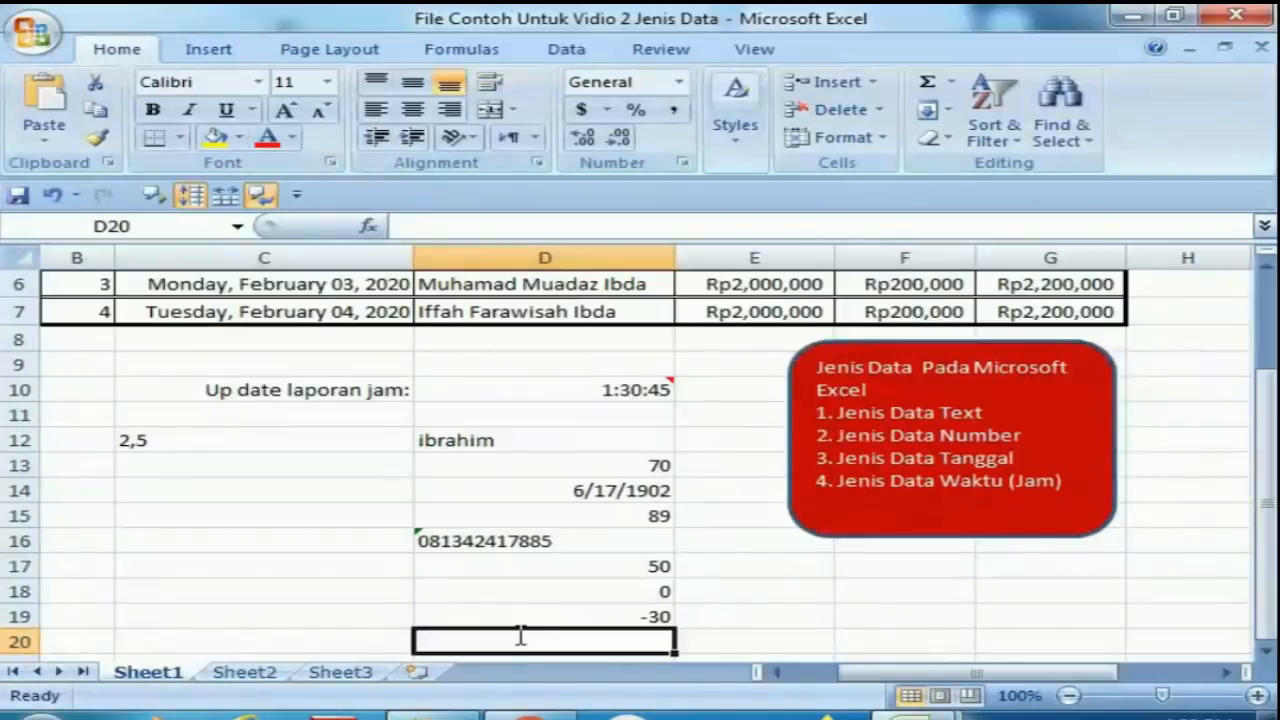
Enter the formula =D17-D19 in cell D20 and reselect it to check the formula.
type("=")
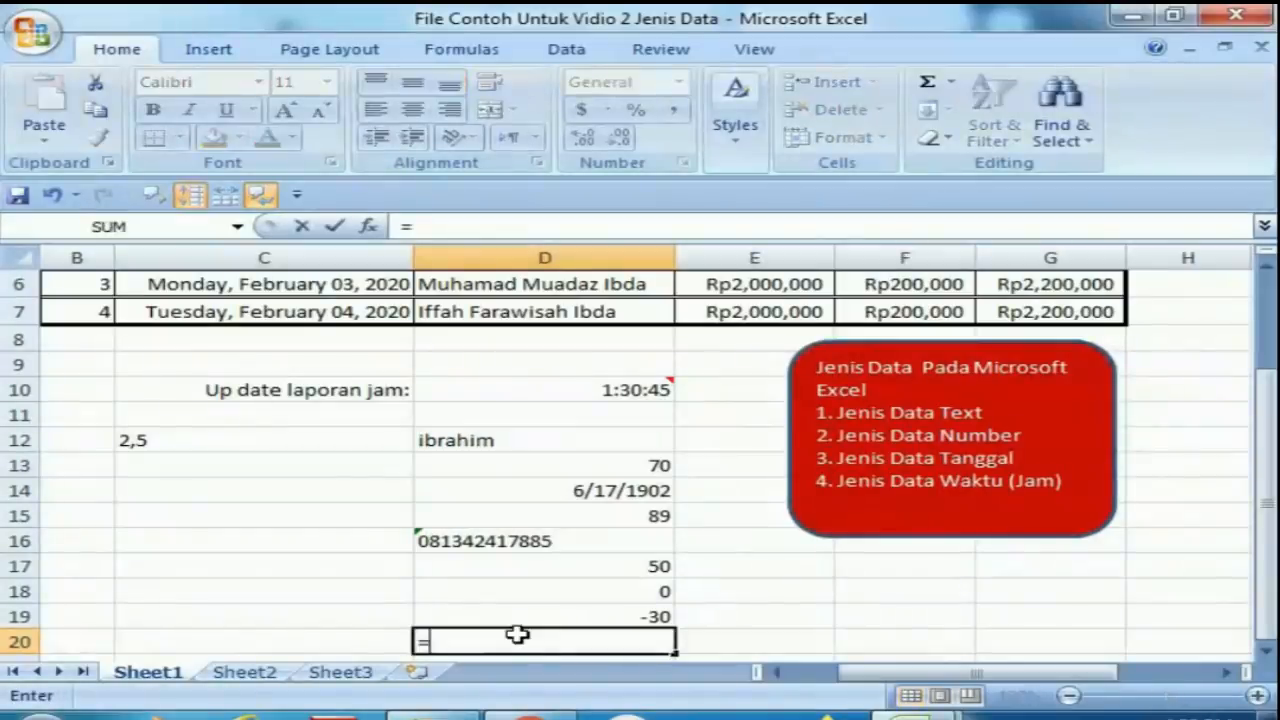
left_click(643, 570)
type("-")
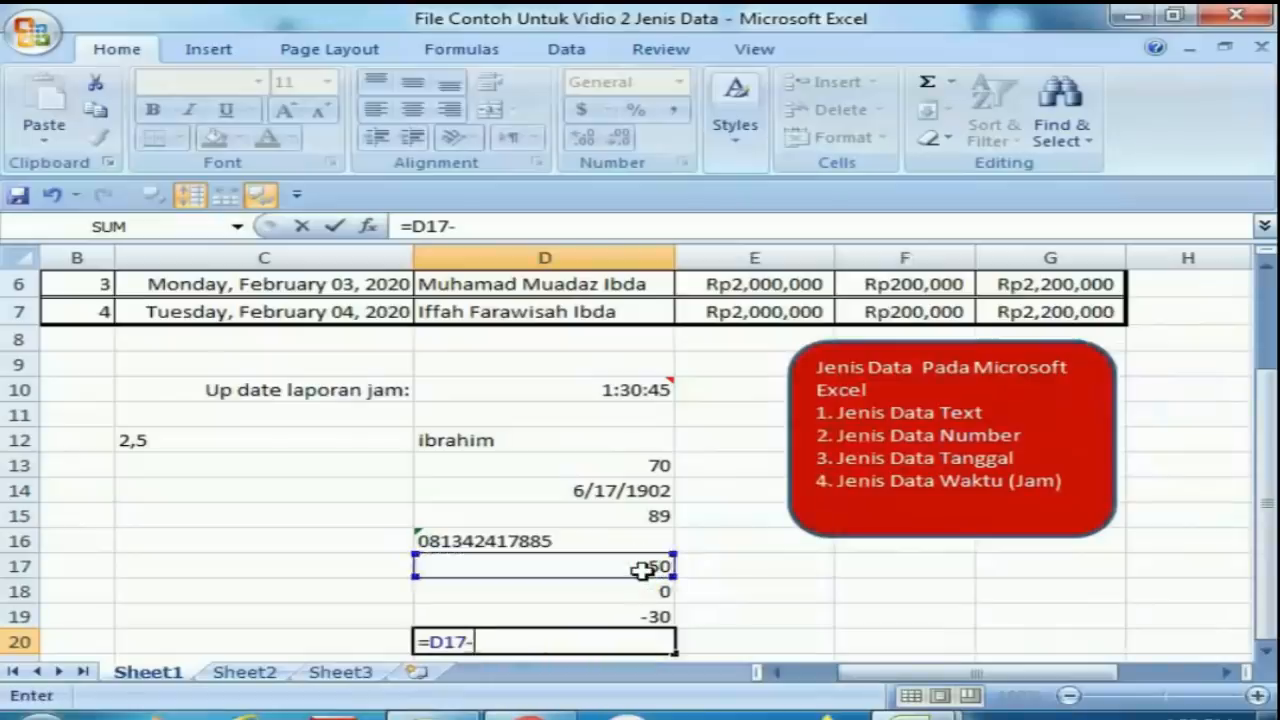
left_click(631, 620)
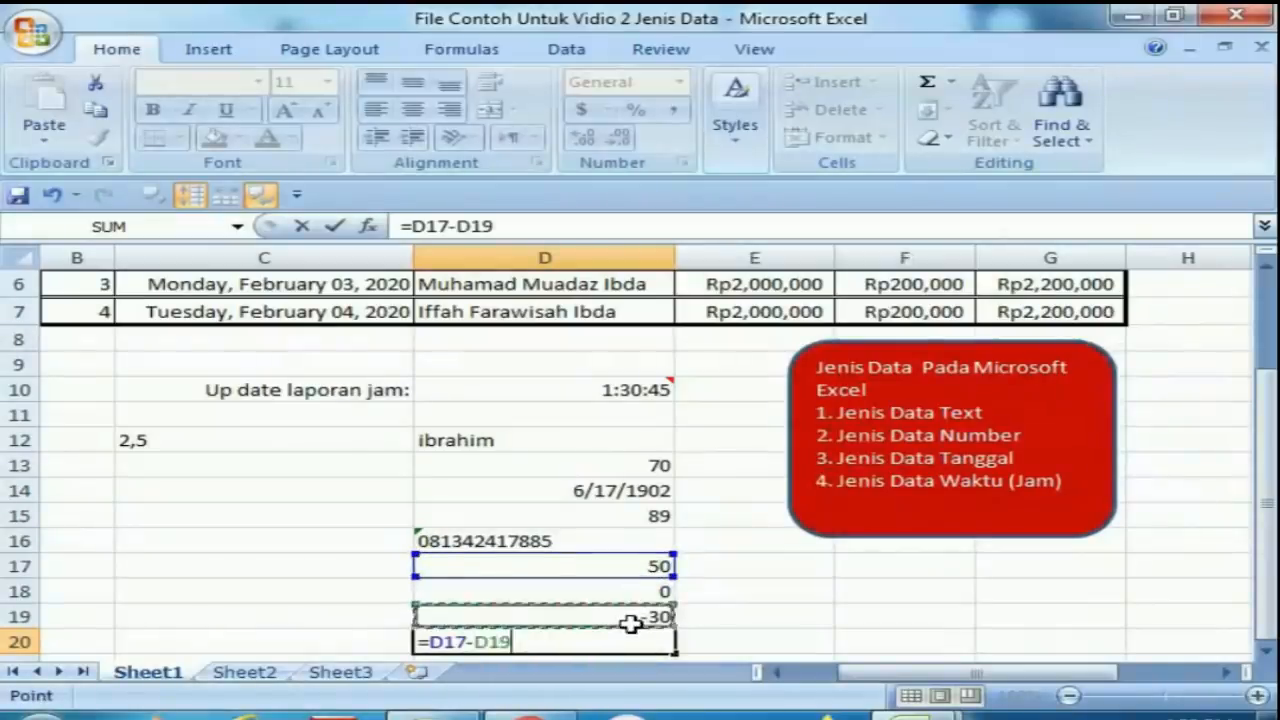
key("Return")
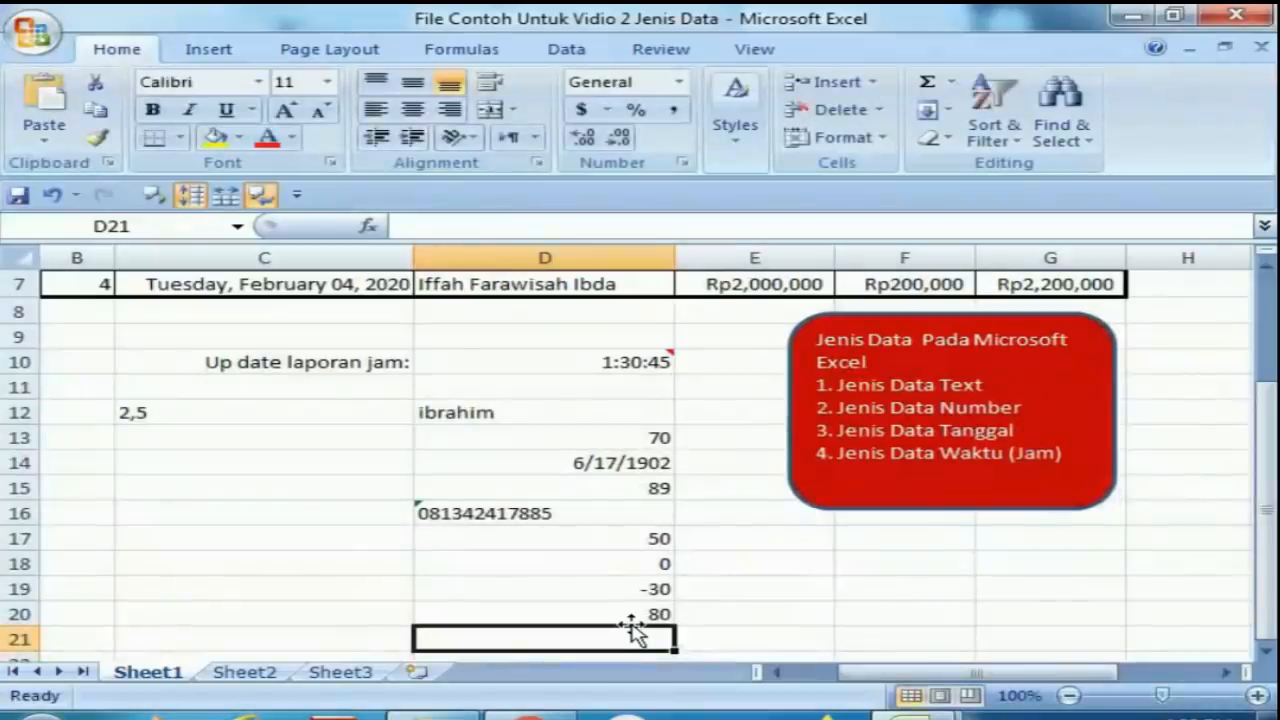
left_click(636, 612)
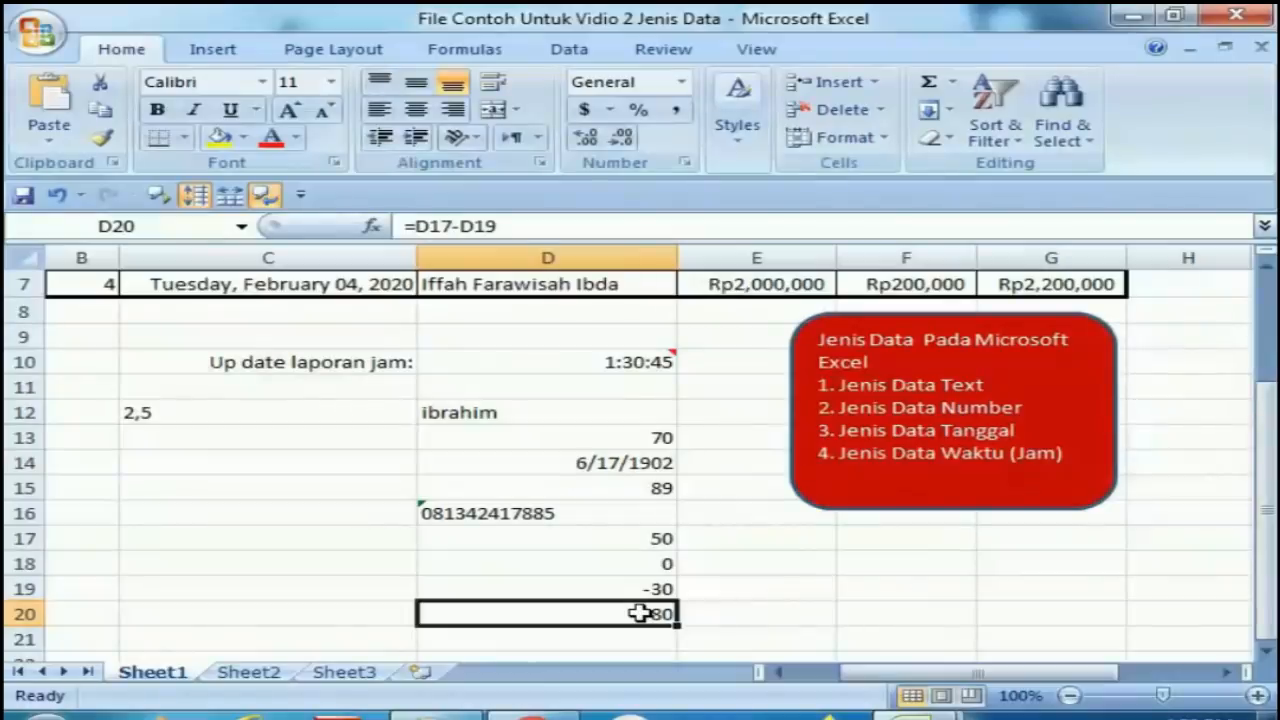
key("Return")
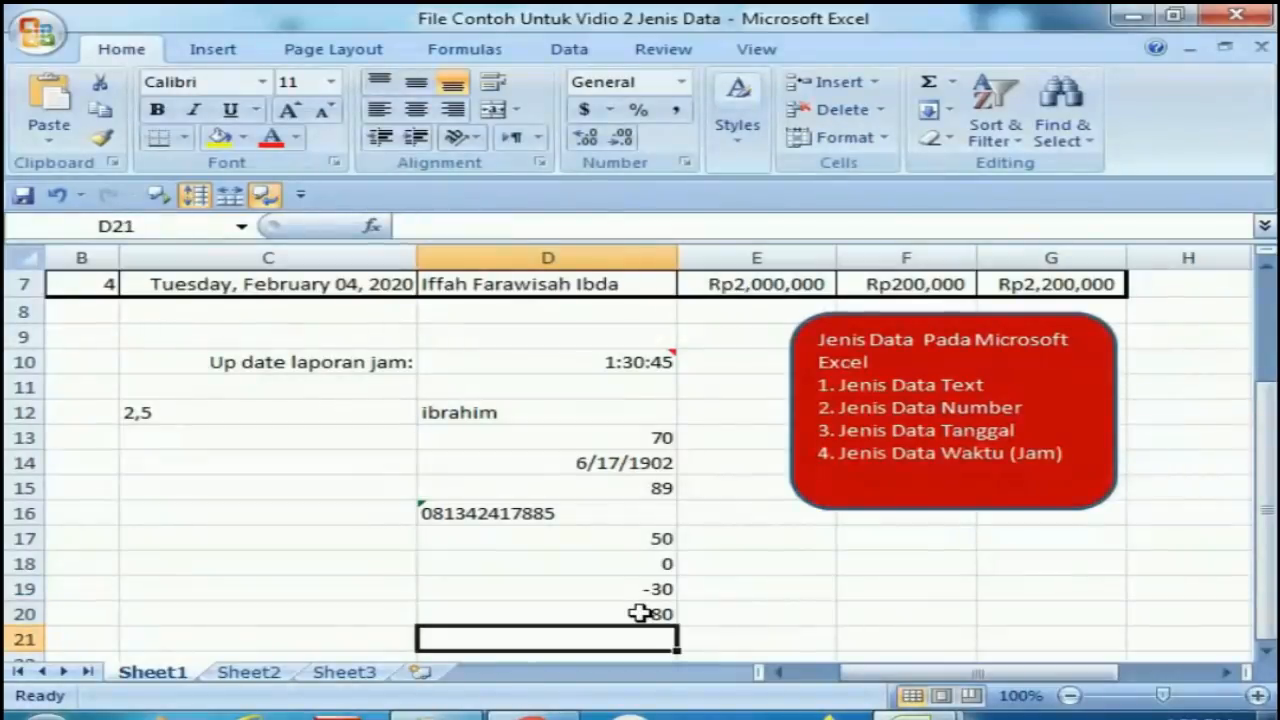
Enter the formula =D17+D19 in cell D21.
type("6")
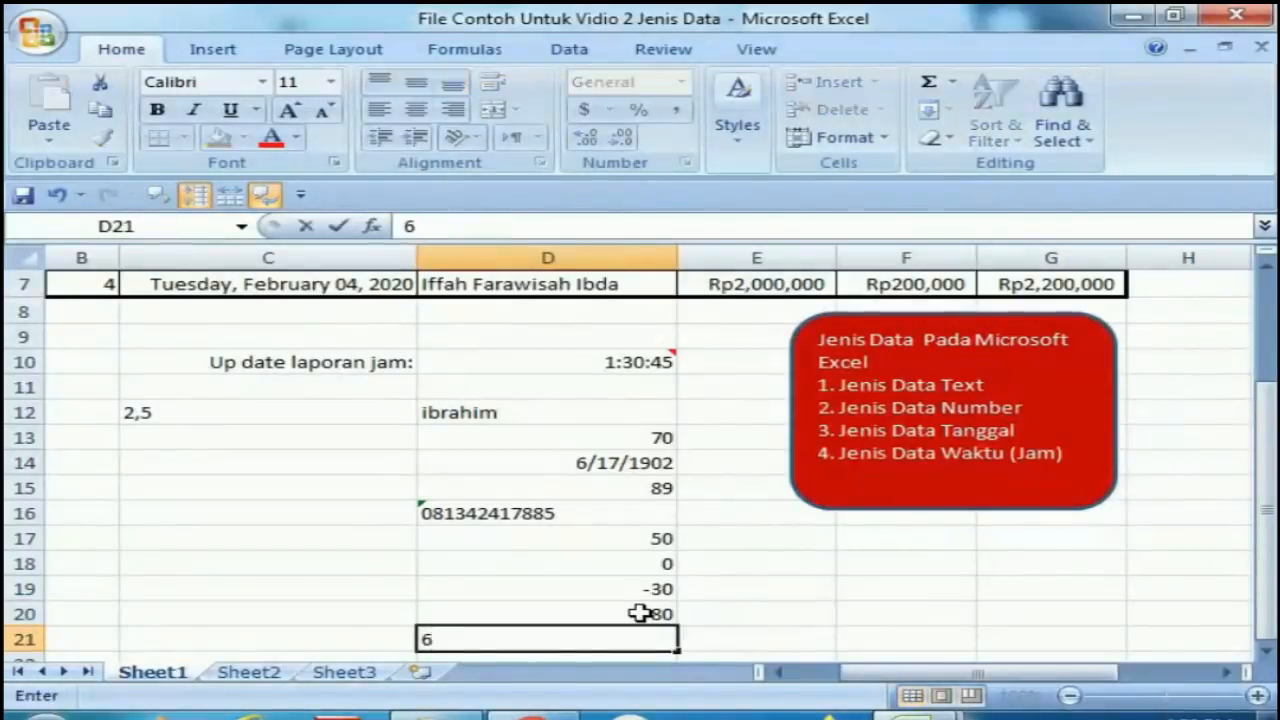
key("BackSpace")
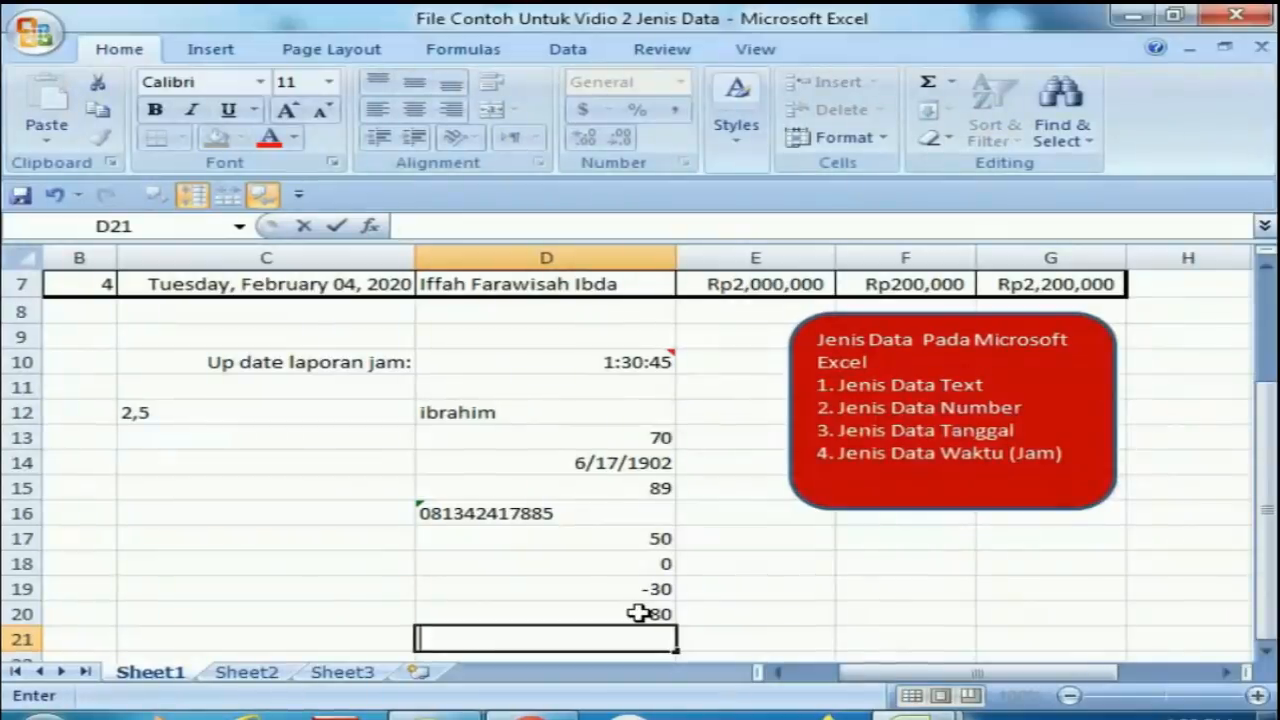
type("=")
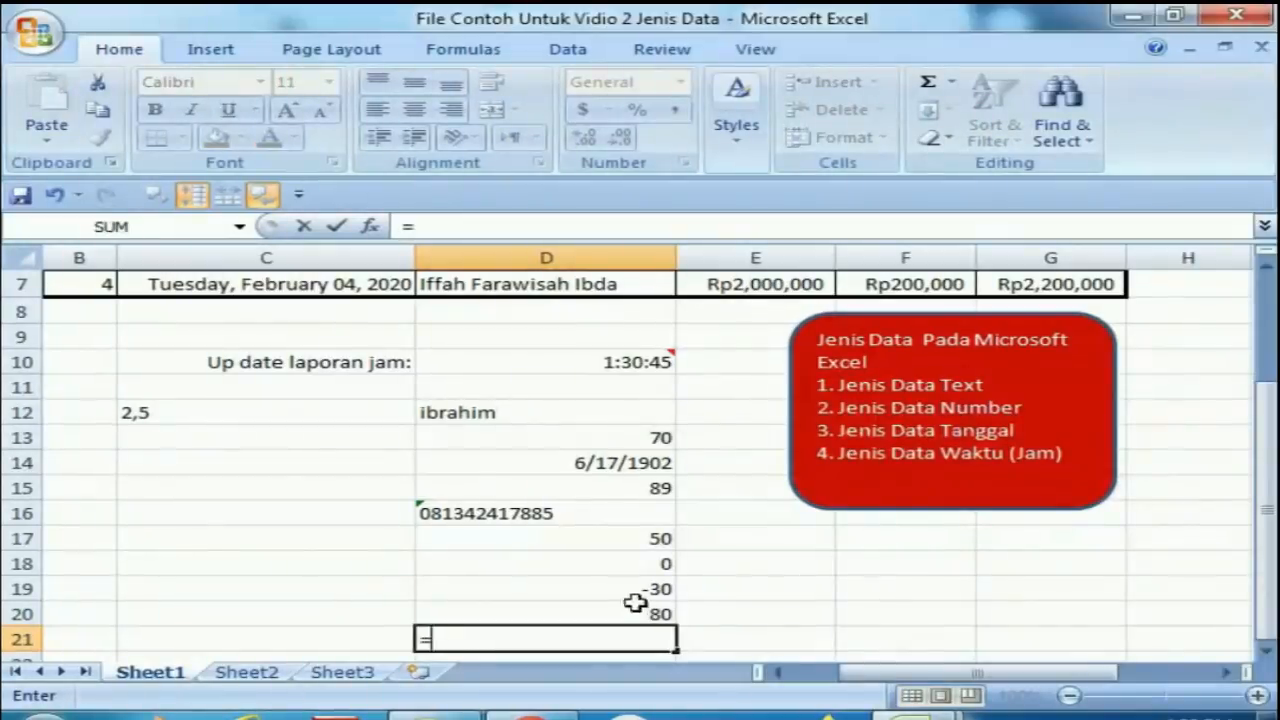
left_click(596, 540)
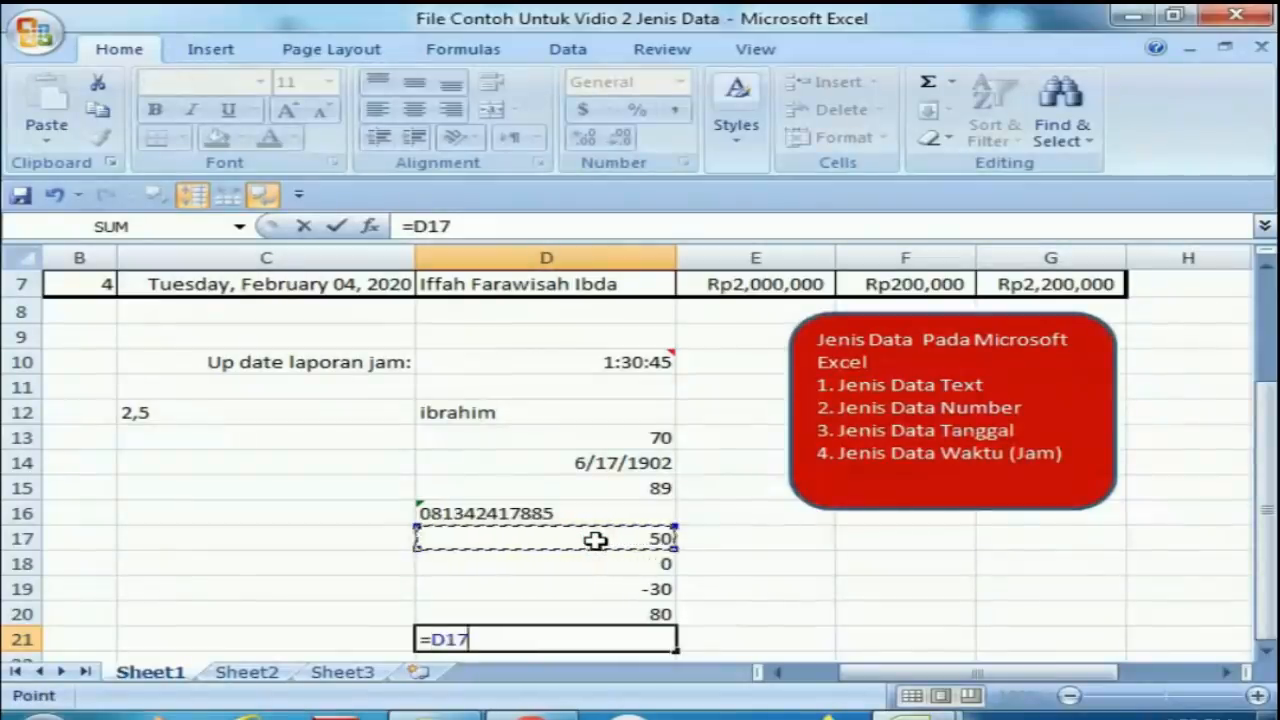
type("+")
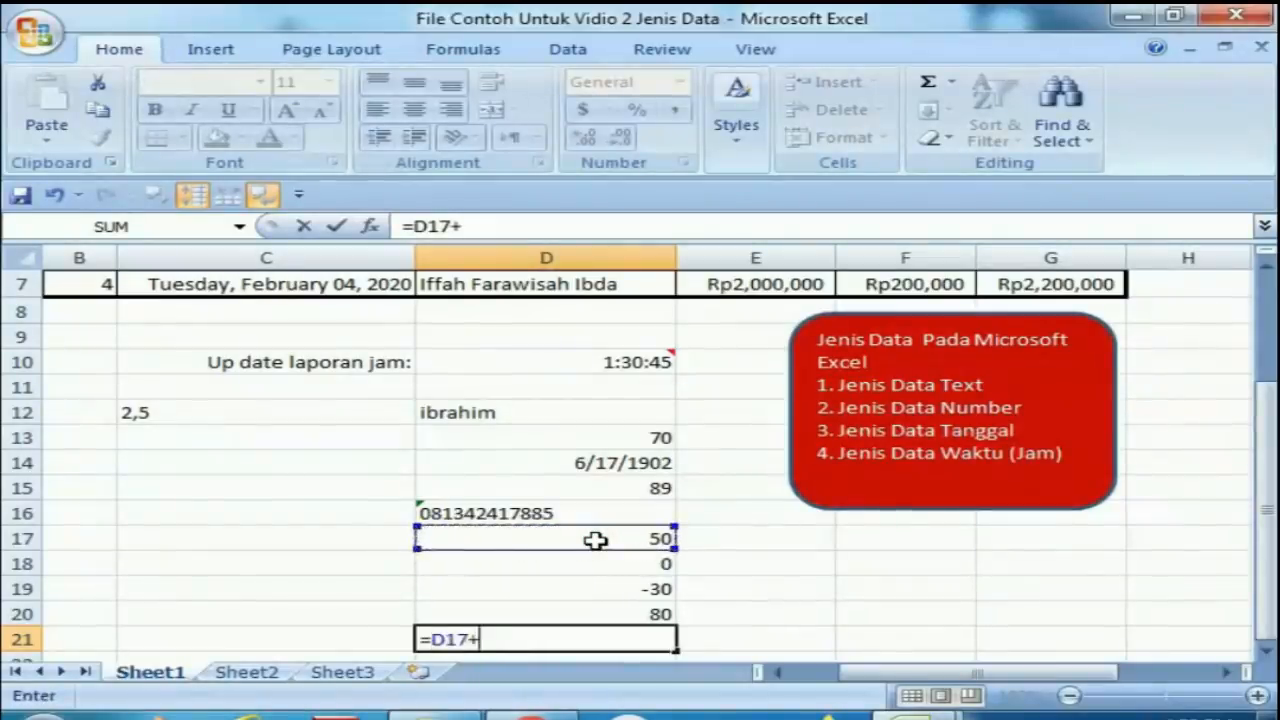
left_click(617, 589)
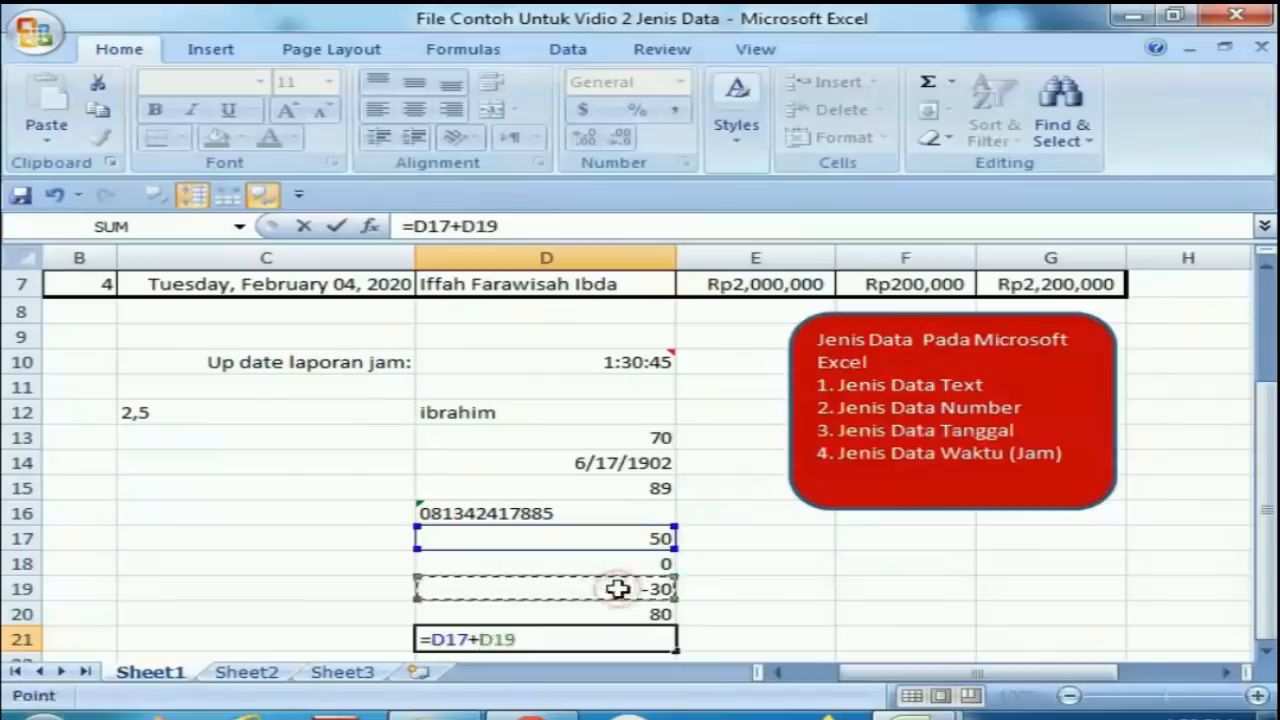
key("Return")
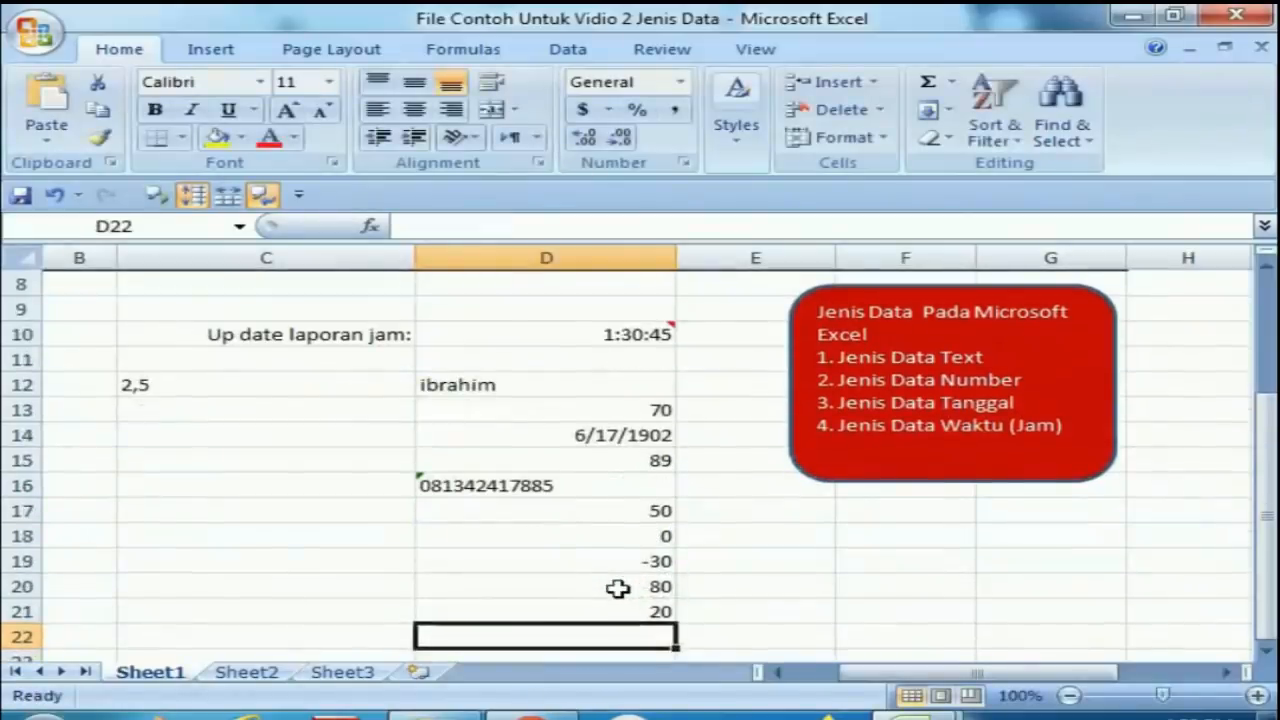
Clear the formulas from cells D20 and D21.
key("Up")
key("Up")
key("Down")
key("Down")
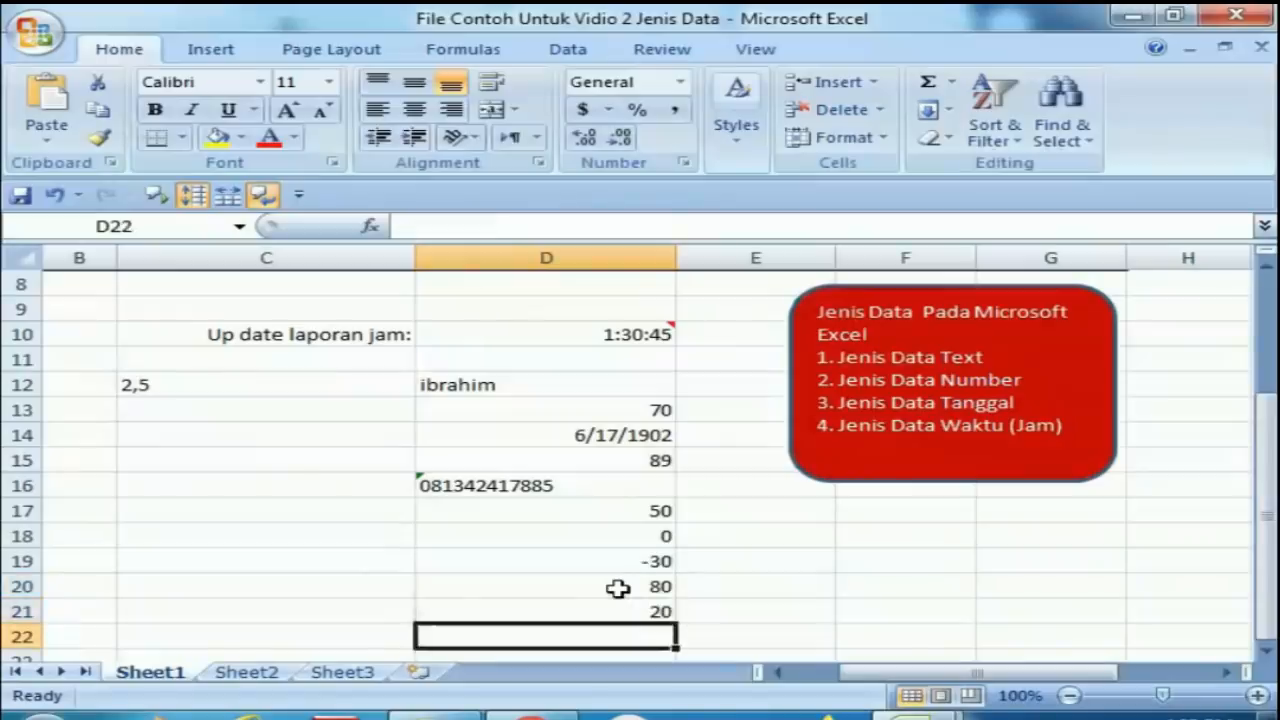
key("Up")
key("Up")
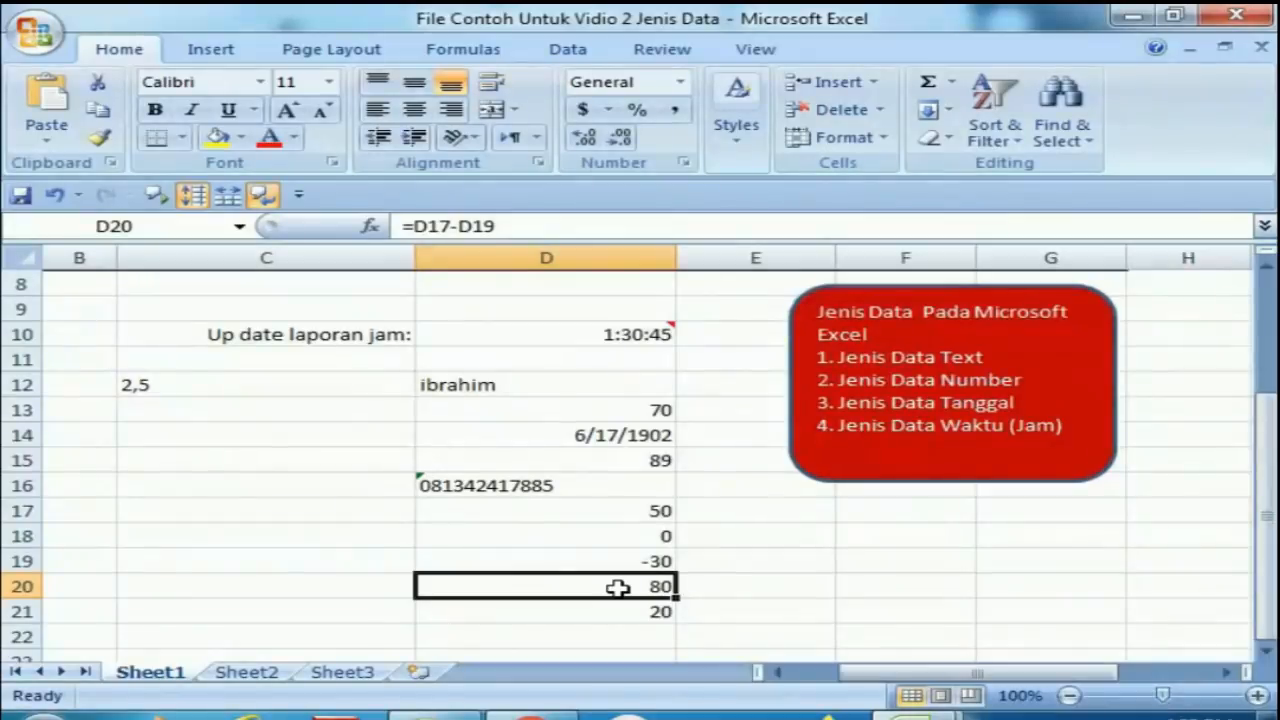
key("Delete")
key("Down")
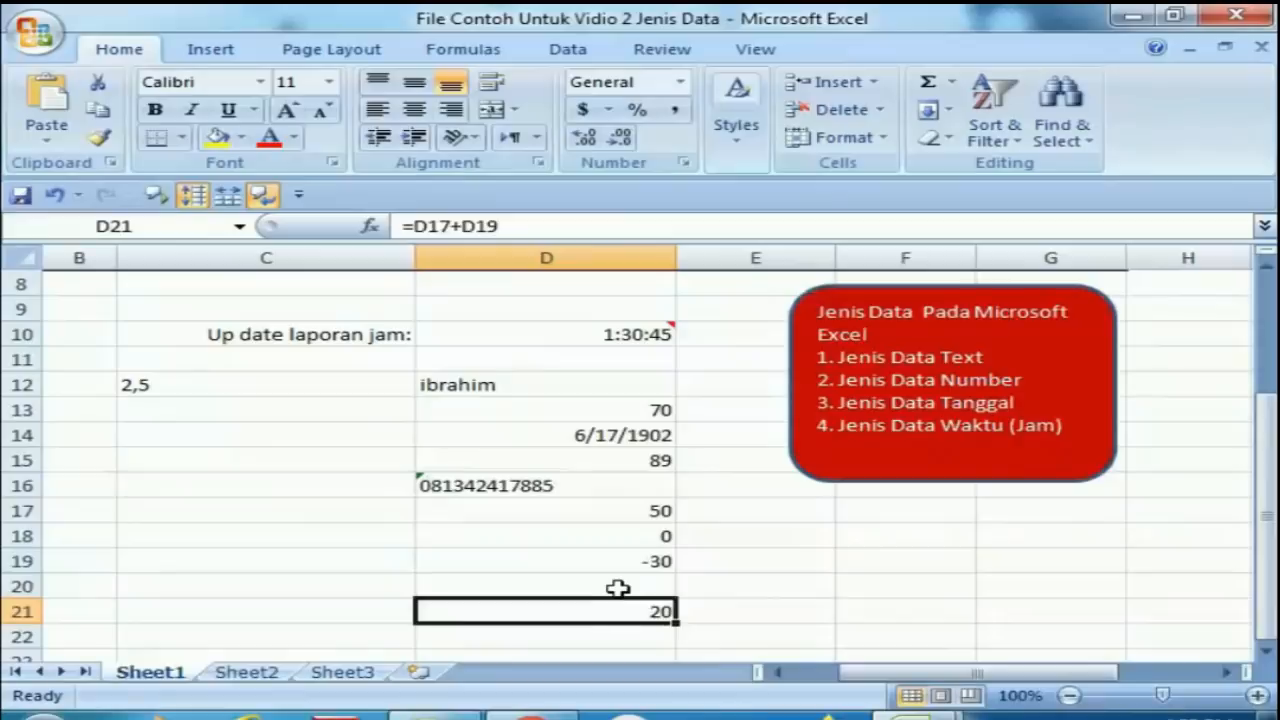
key("Delete")
Enter the formula =(D17)-D18 in cell D21.
key("Up")
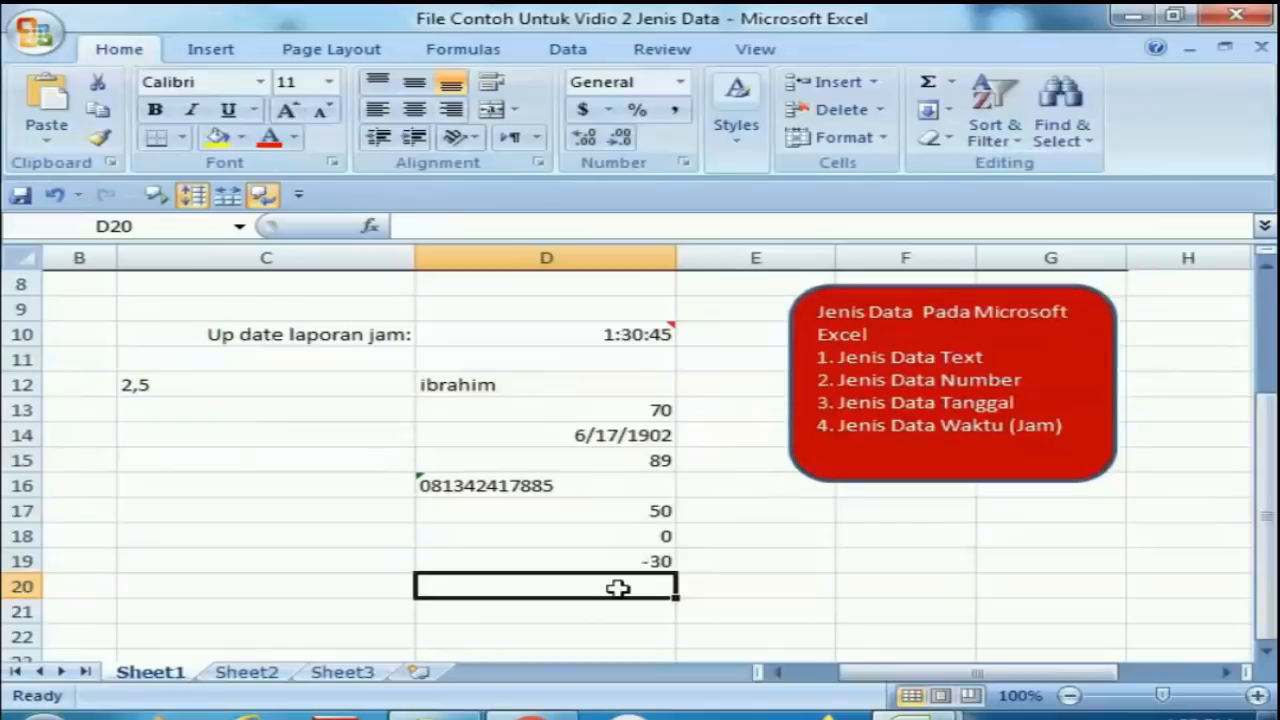
key("Down")
type("=(")
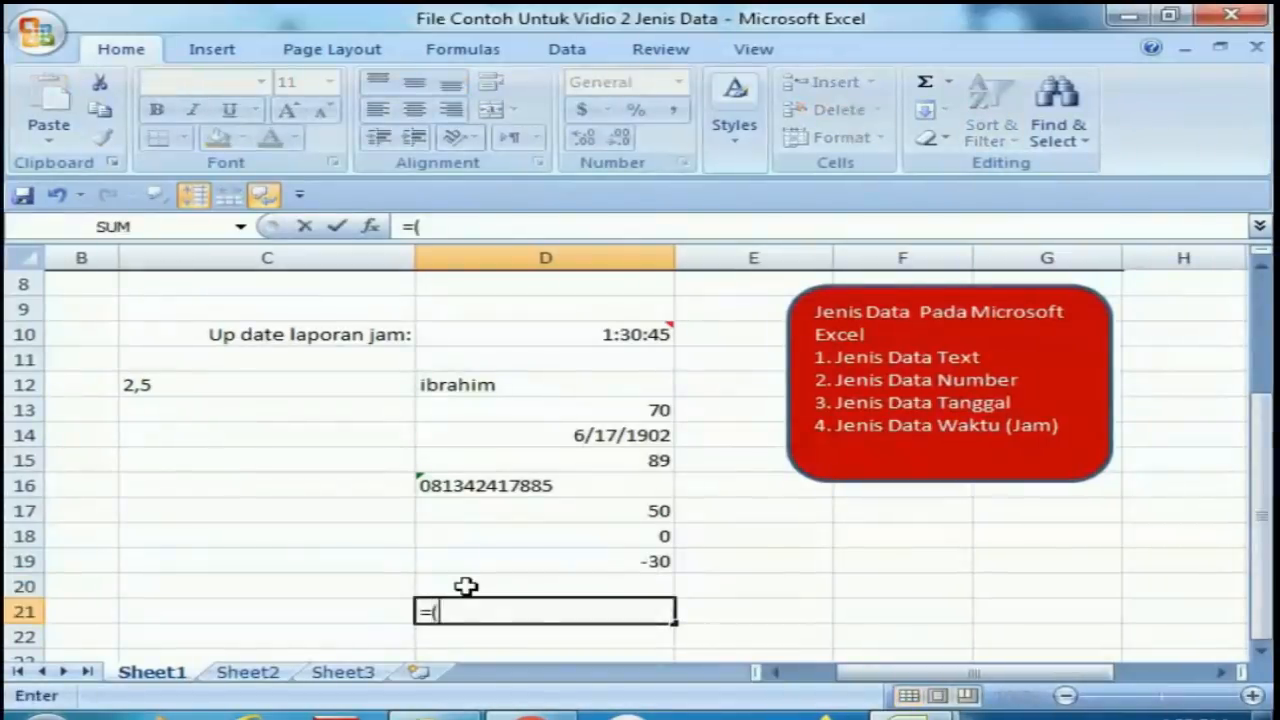
left_click(580, 508)
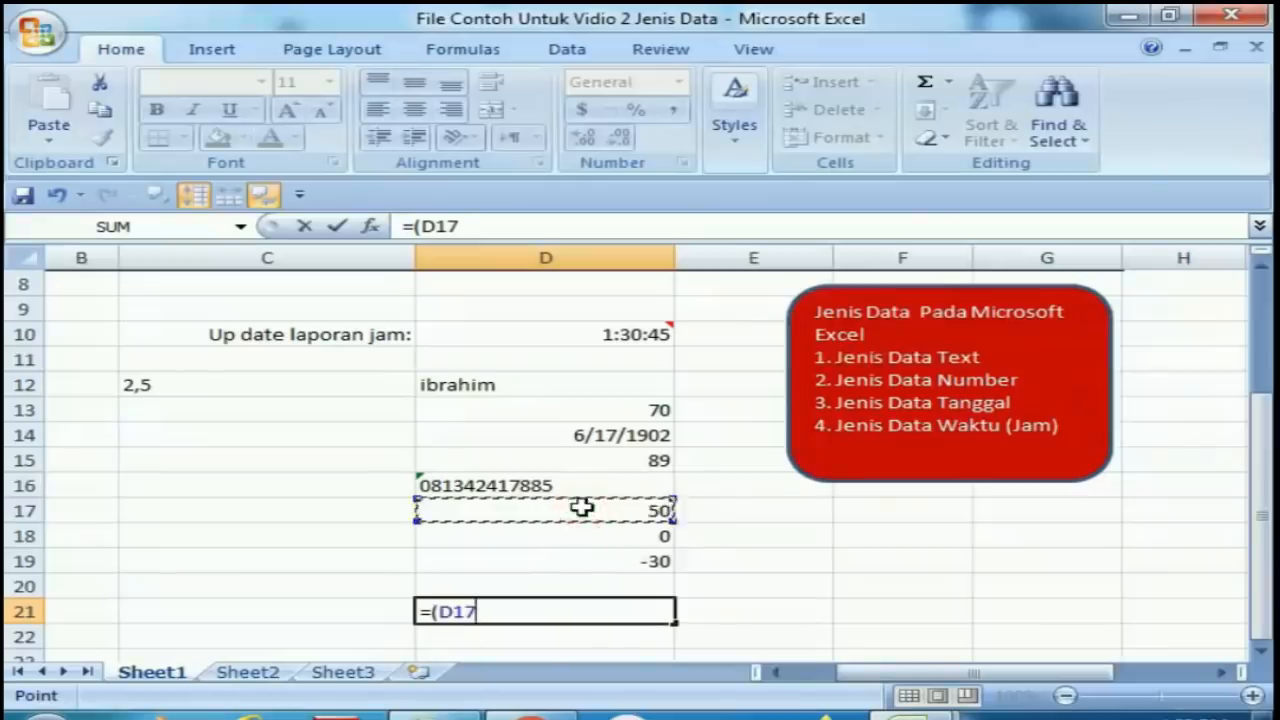
type(")")
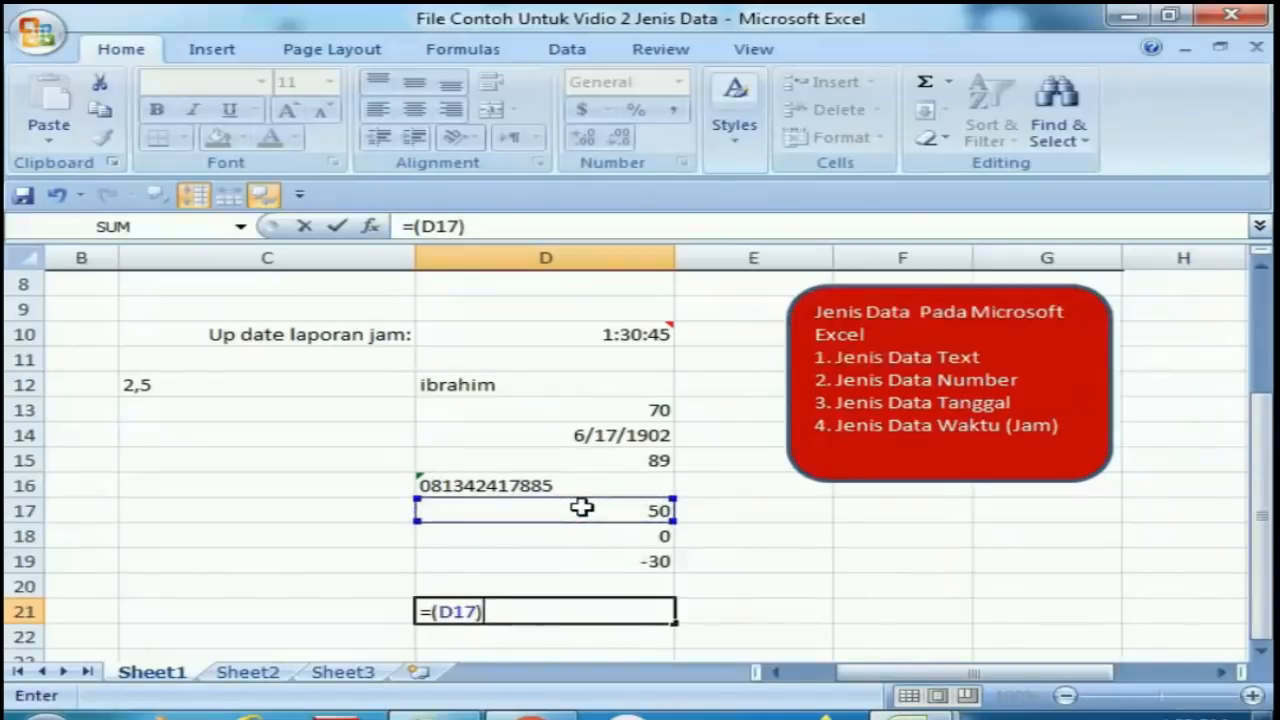
type("-")
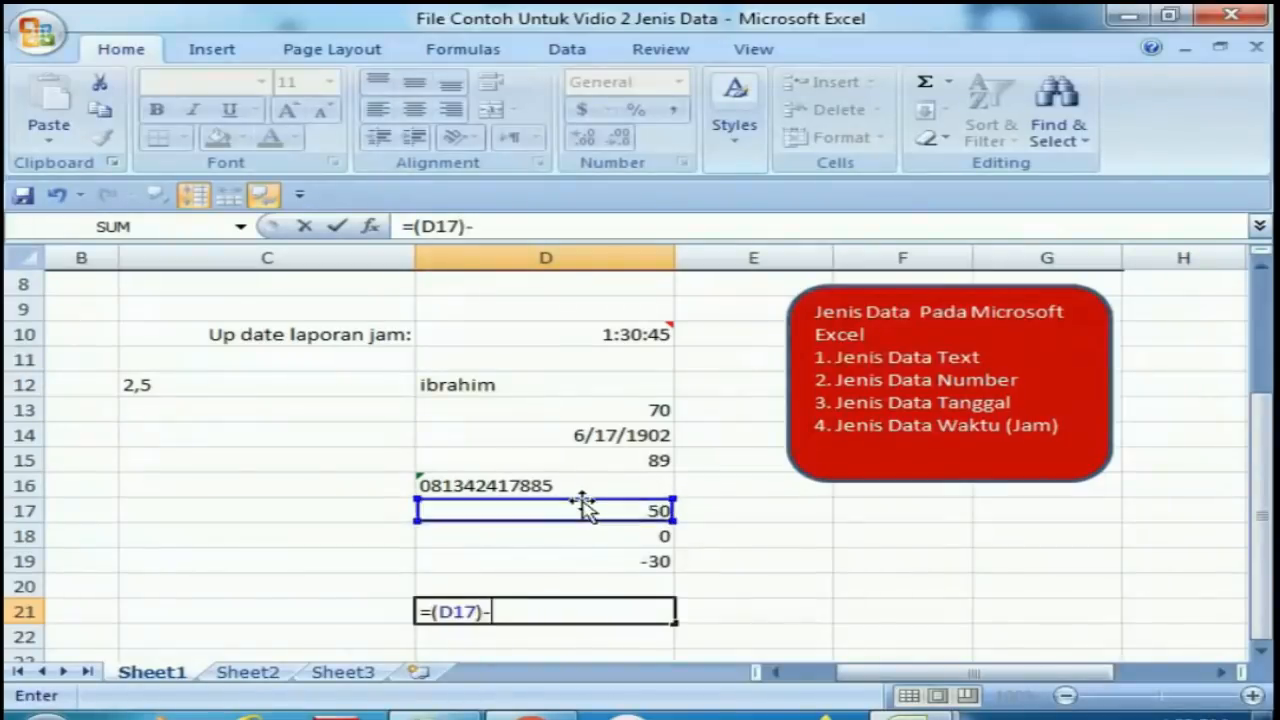
left_click(595, 532)
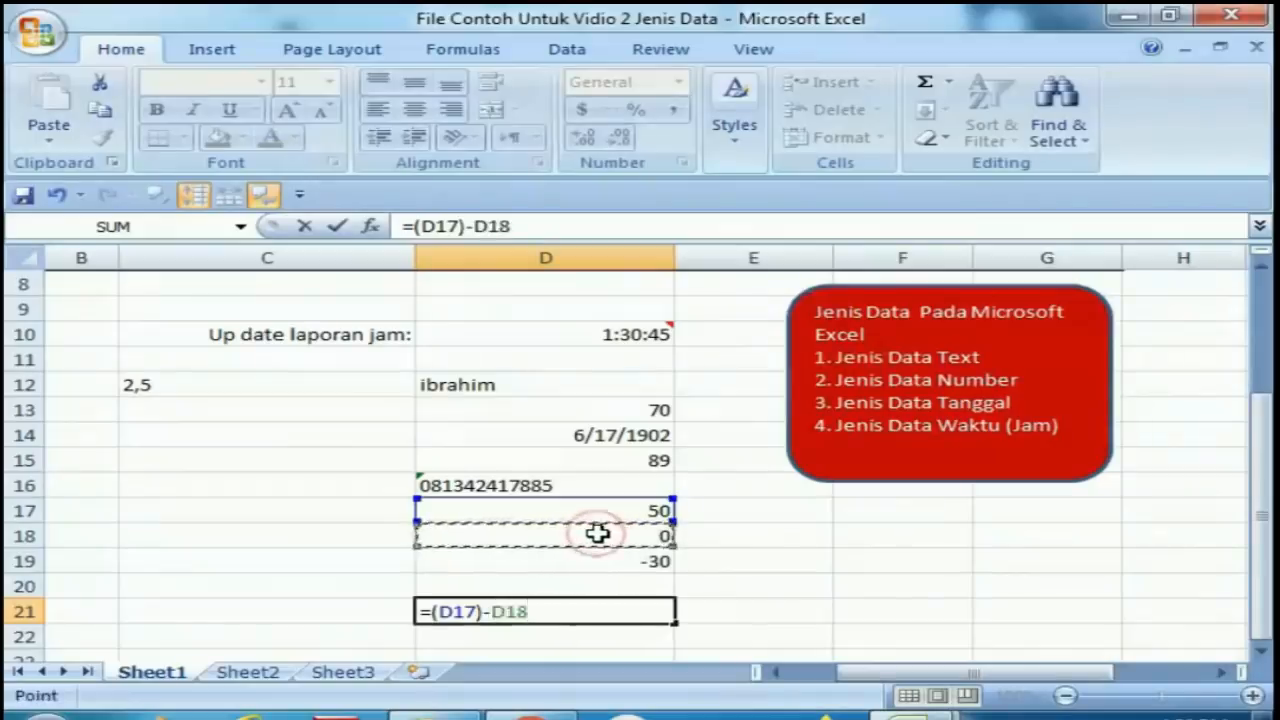
key("Return")
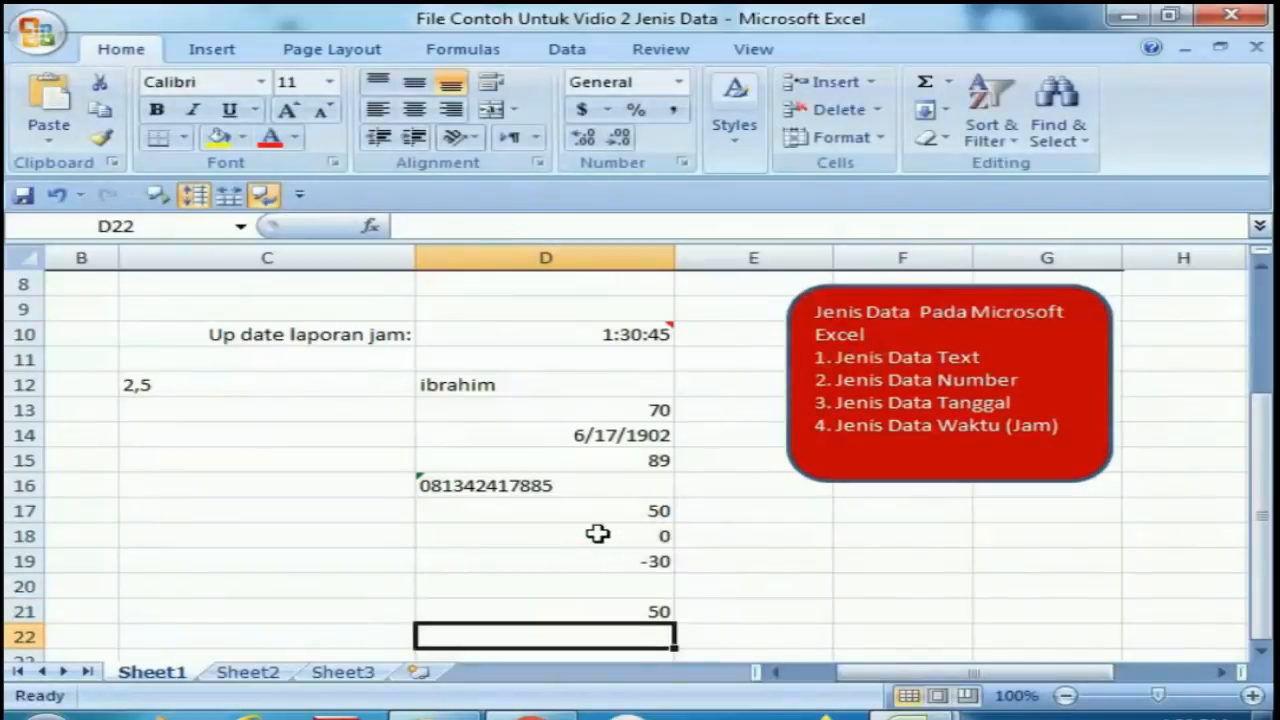
Step through the entries in column D from D12 down to D22 to review each data type.
key("Up")
key("Up")
key("Up")
key("Up")
key("Up")
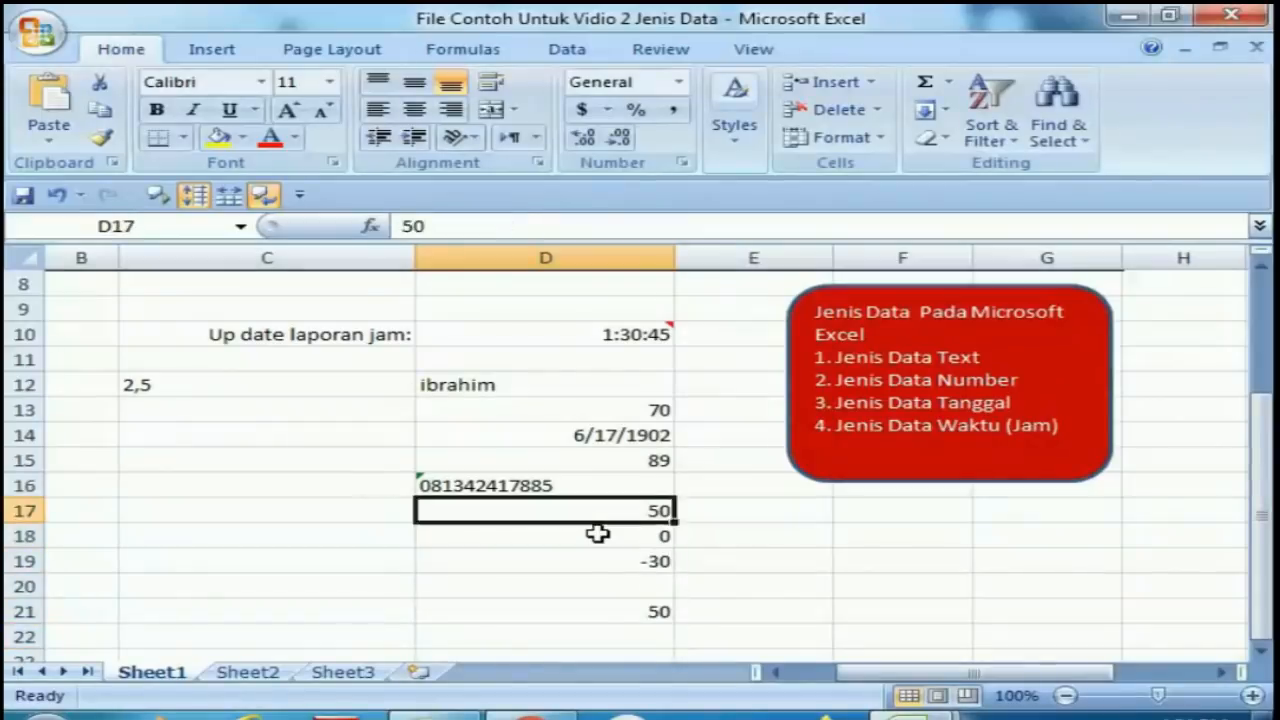
key("Up")
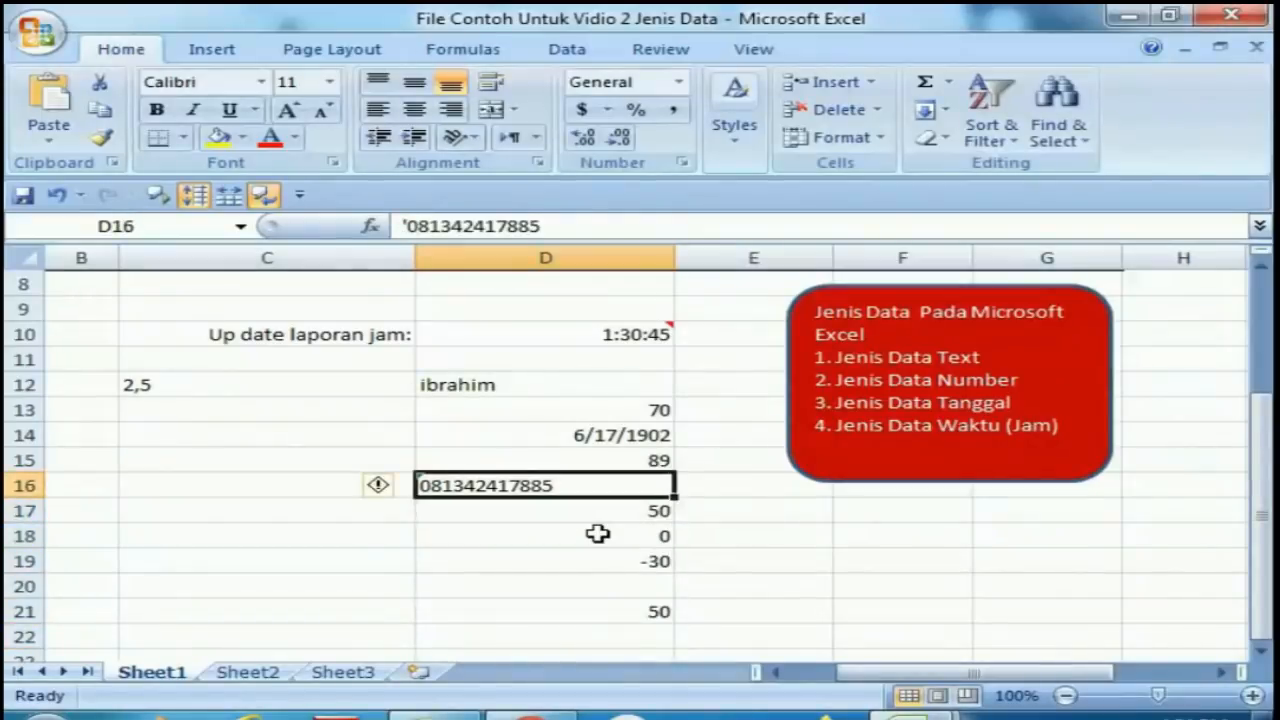
key("Up")
key("Down")
key("Down")
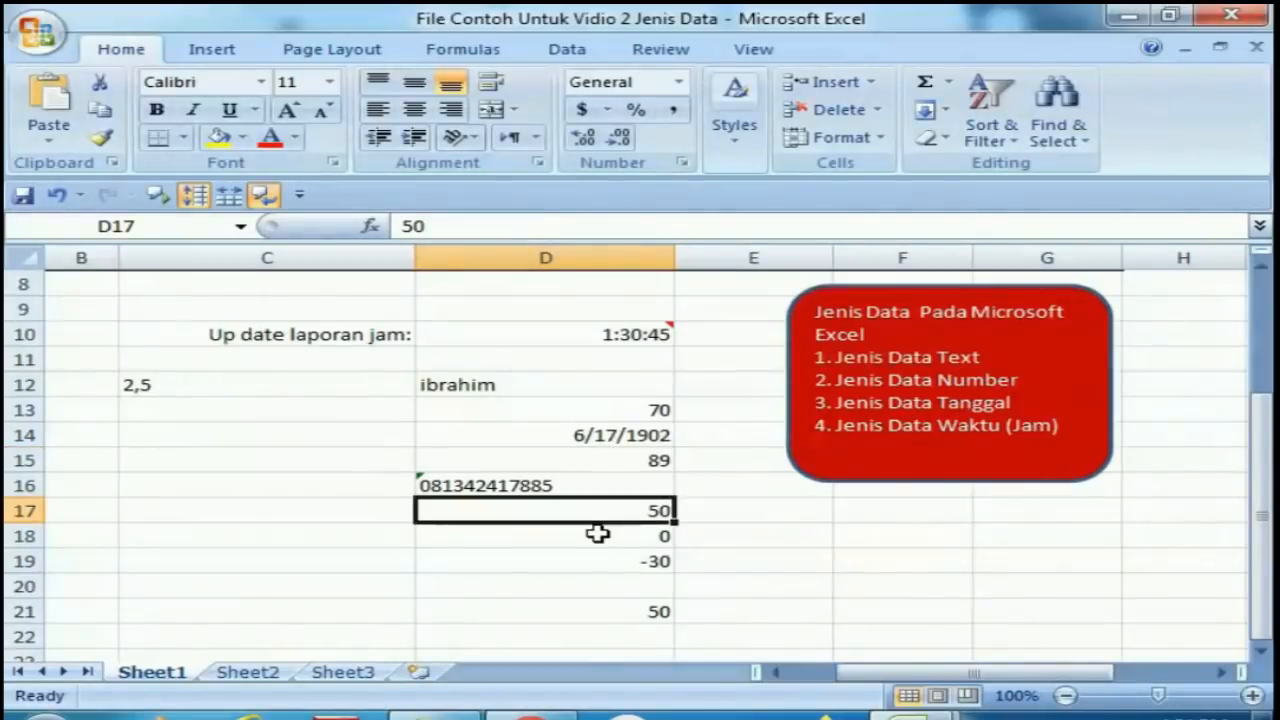
key("Up")
key("Up")
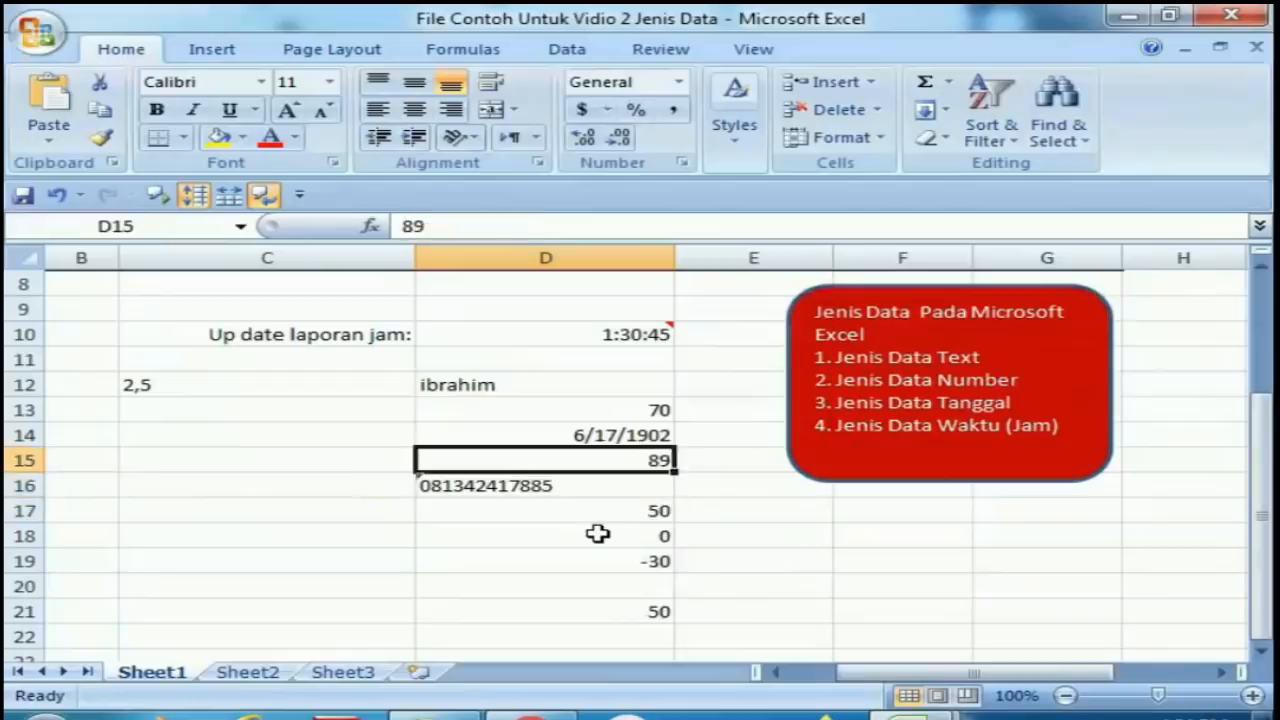
key("Up")
key("Up")
key("Up")
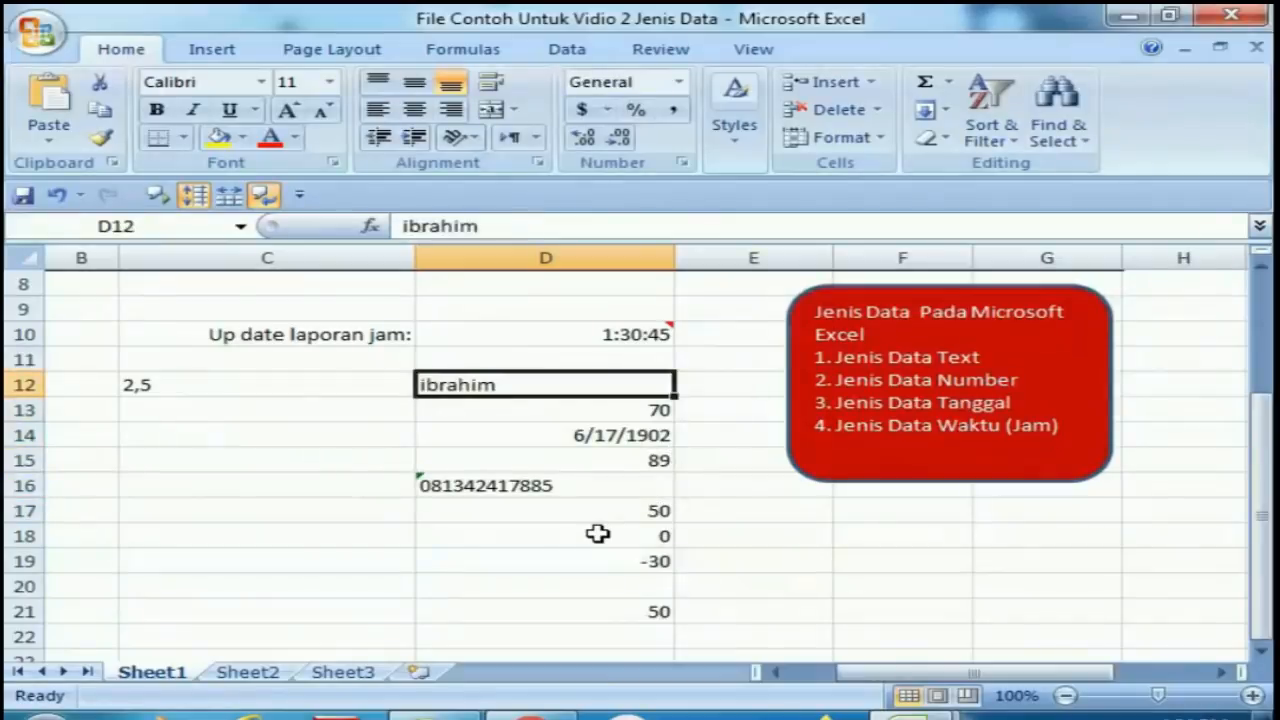
key("Down")
key("Down")
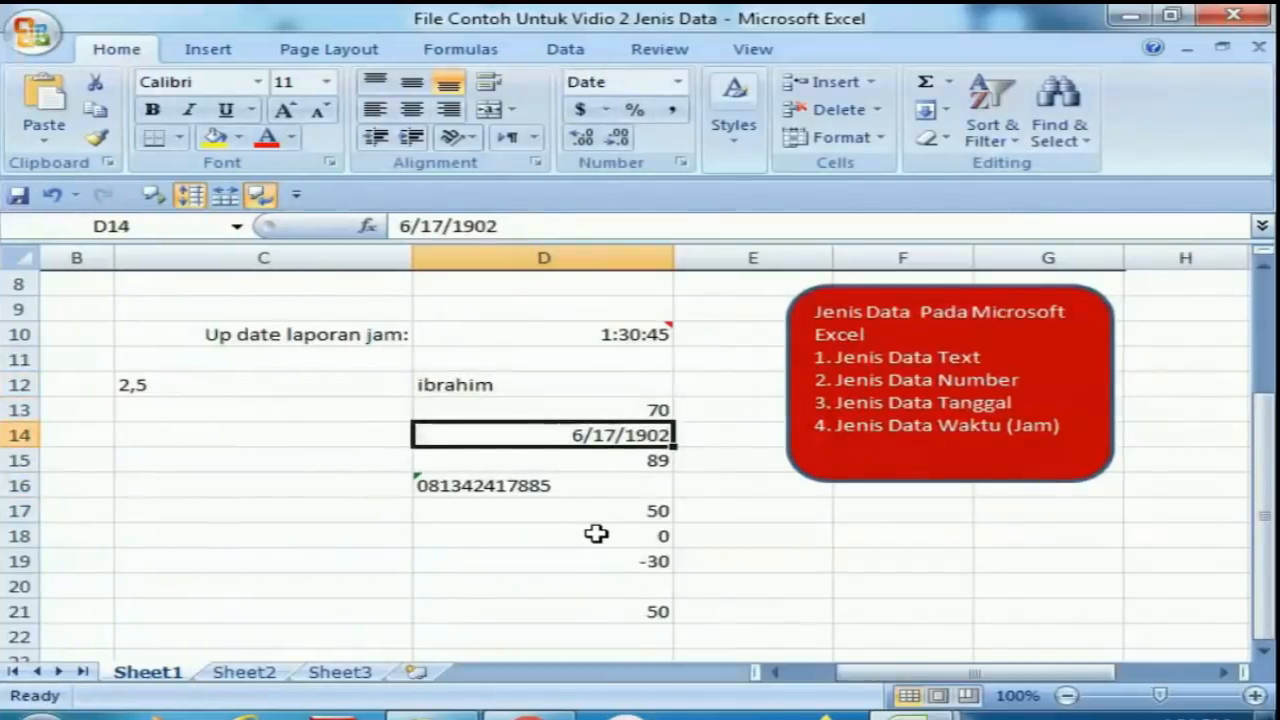
key("Down")
key("Down")
key("Down")
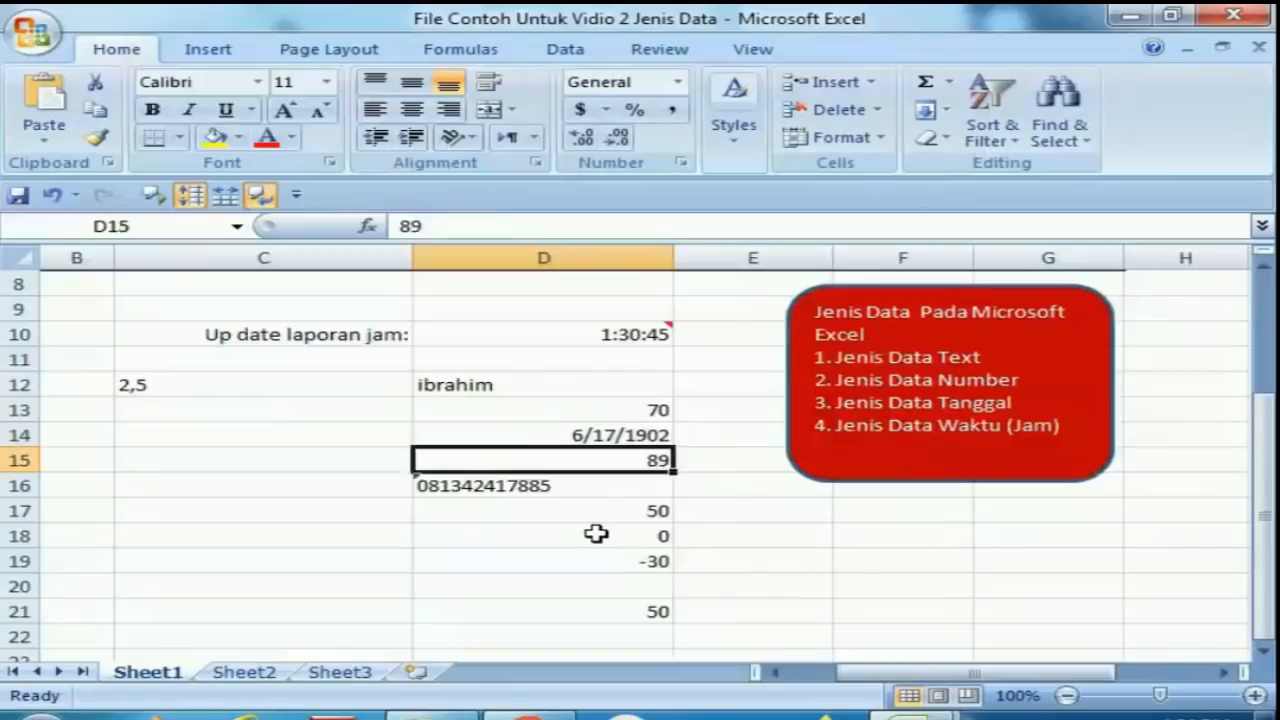
key("Down")
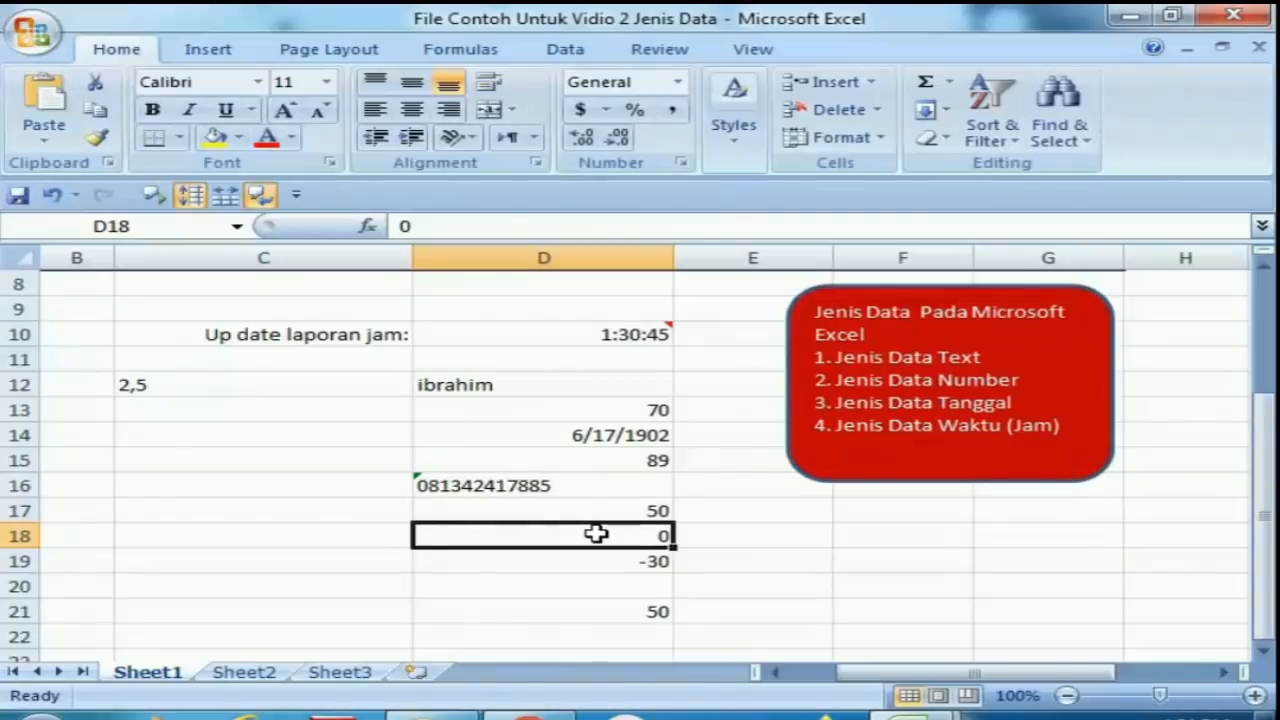
key("Down")
key("Down")
Step through the cells from D16 to D22 to compare the phone-number text and numeric entries.
key("Down")
key("Down")
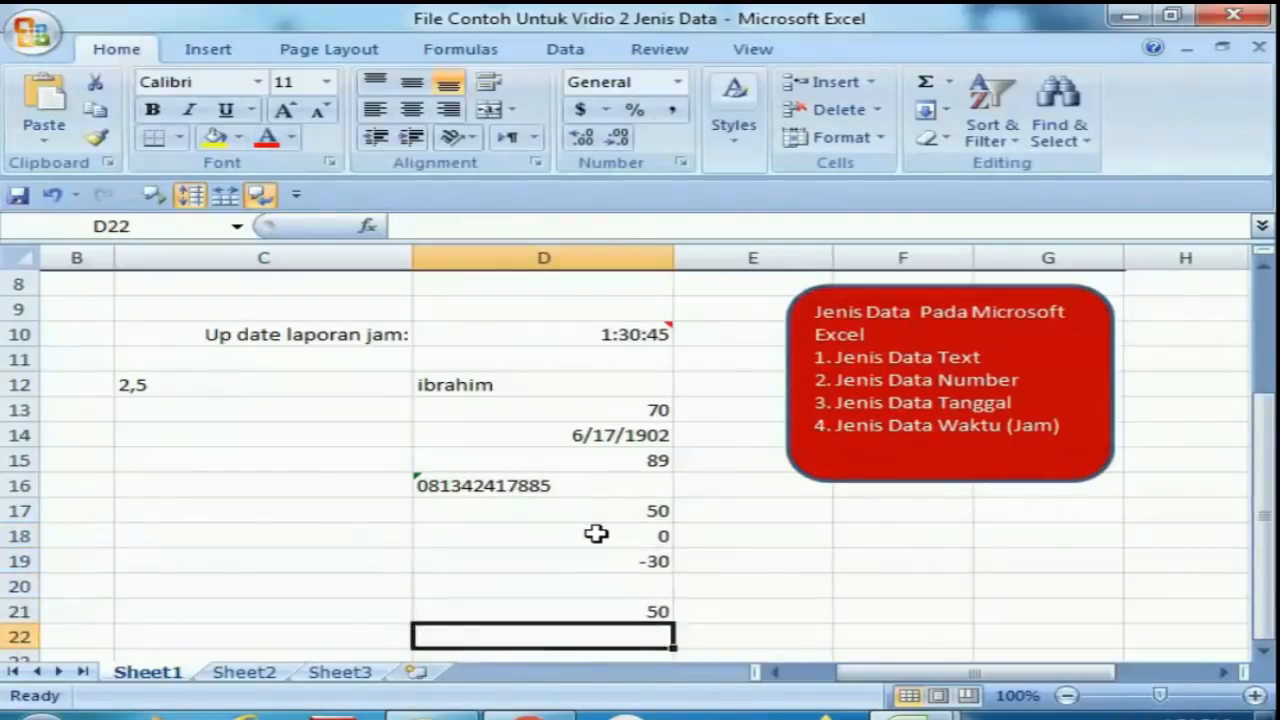
key("Down")
key("Down")
key("Up")
key("Up")
key("Up")
key("Up")
key("Up")
key("Up")
key("Up")
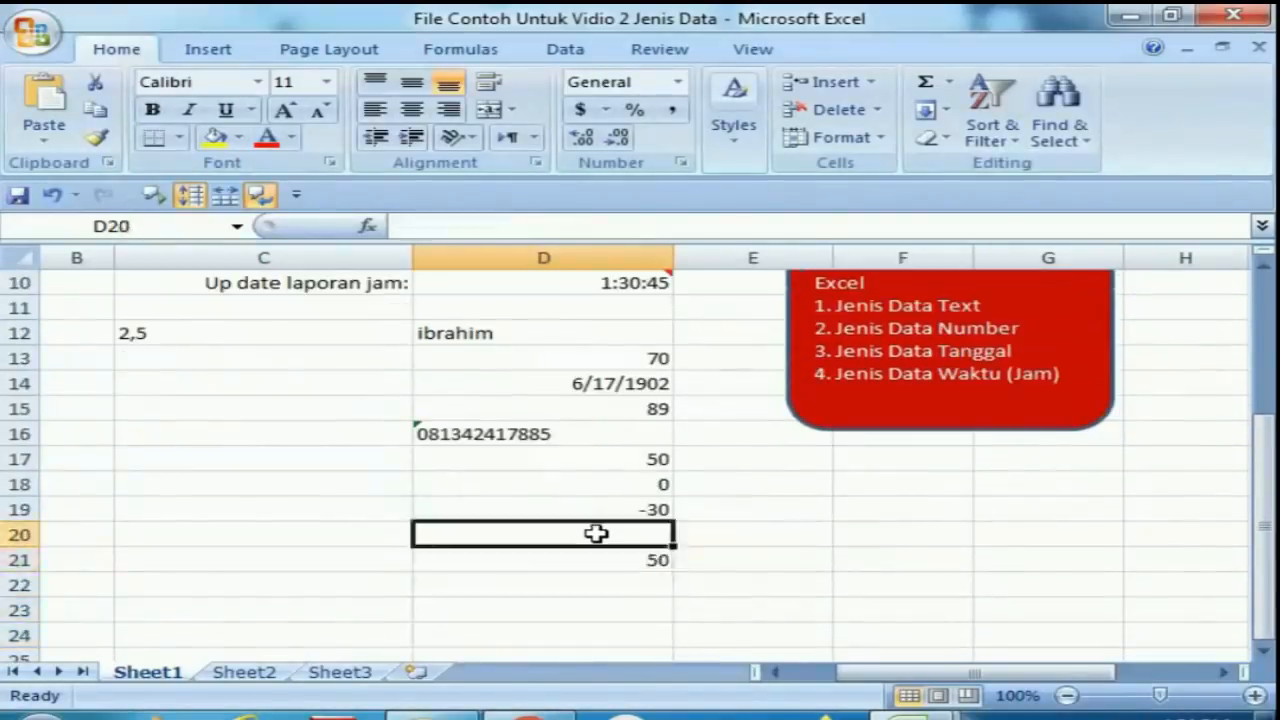
key("Up")
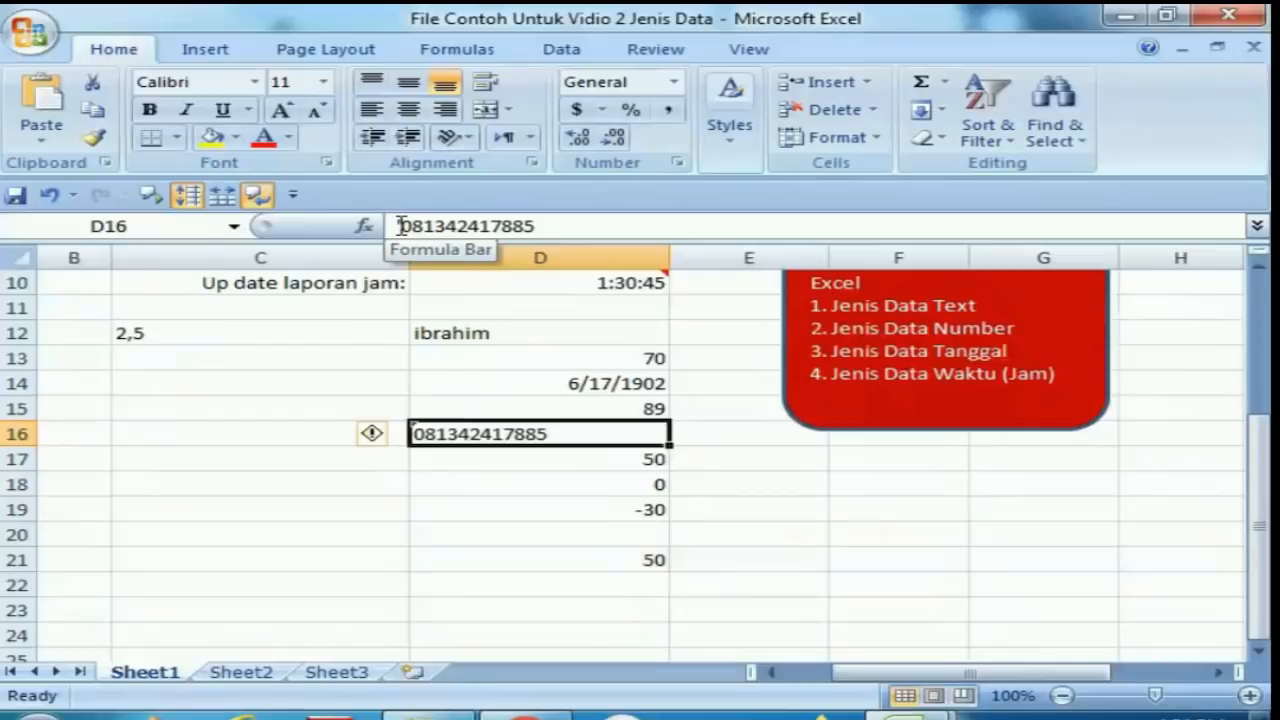
key("Down")
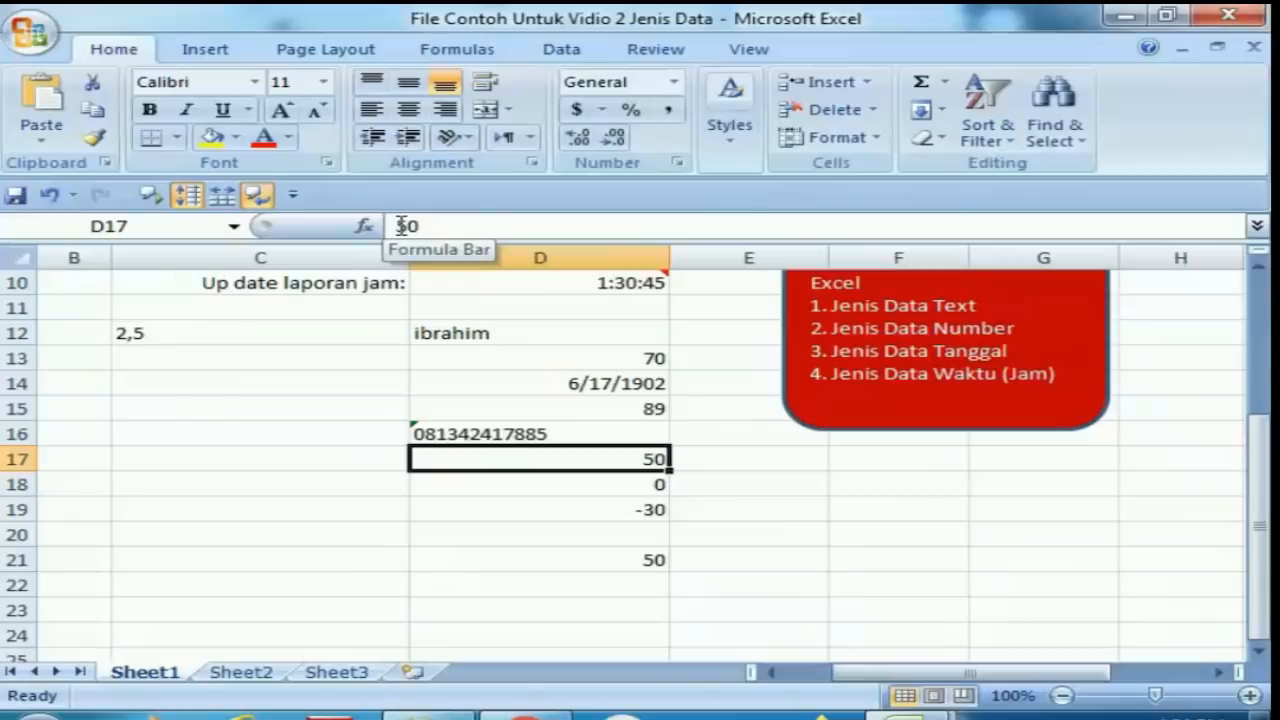
Enter the space-separated value 98 40 50 in cell D22.
left_click(460, 584)
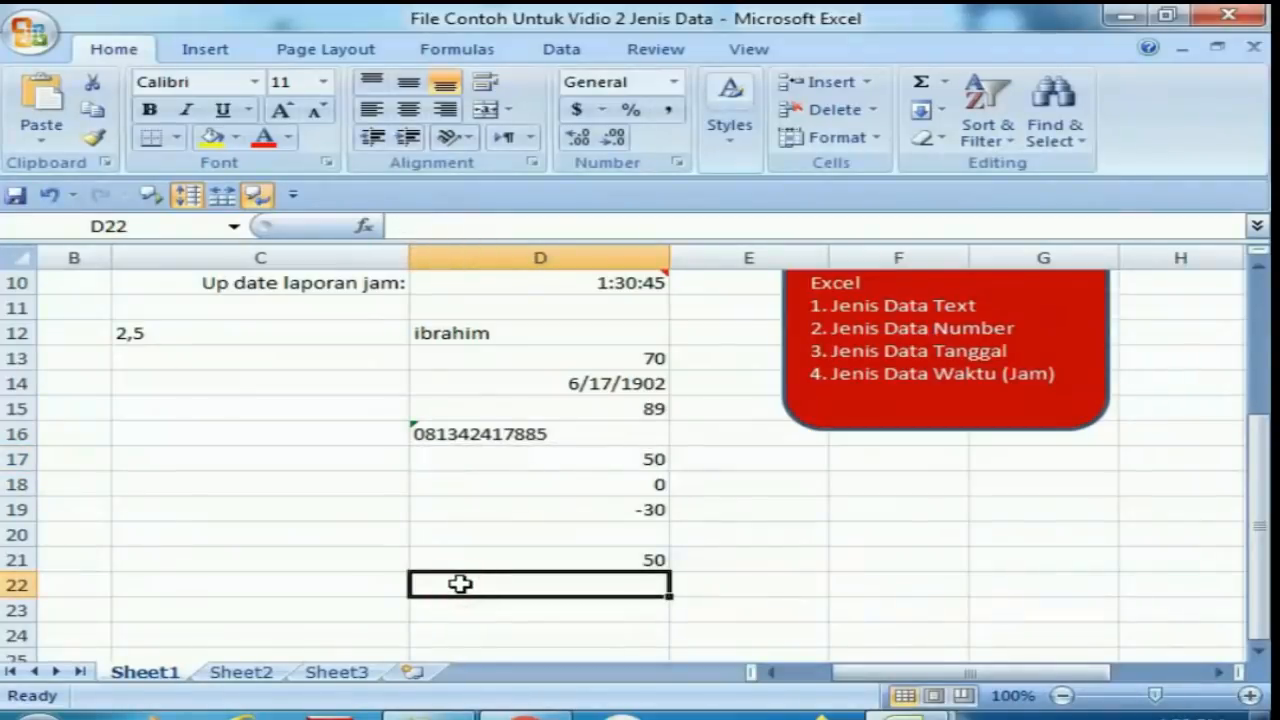
type("98")
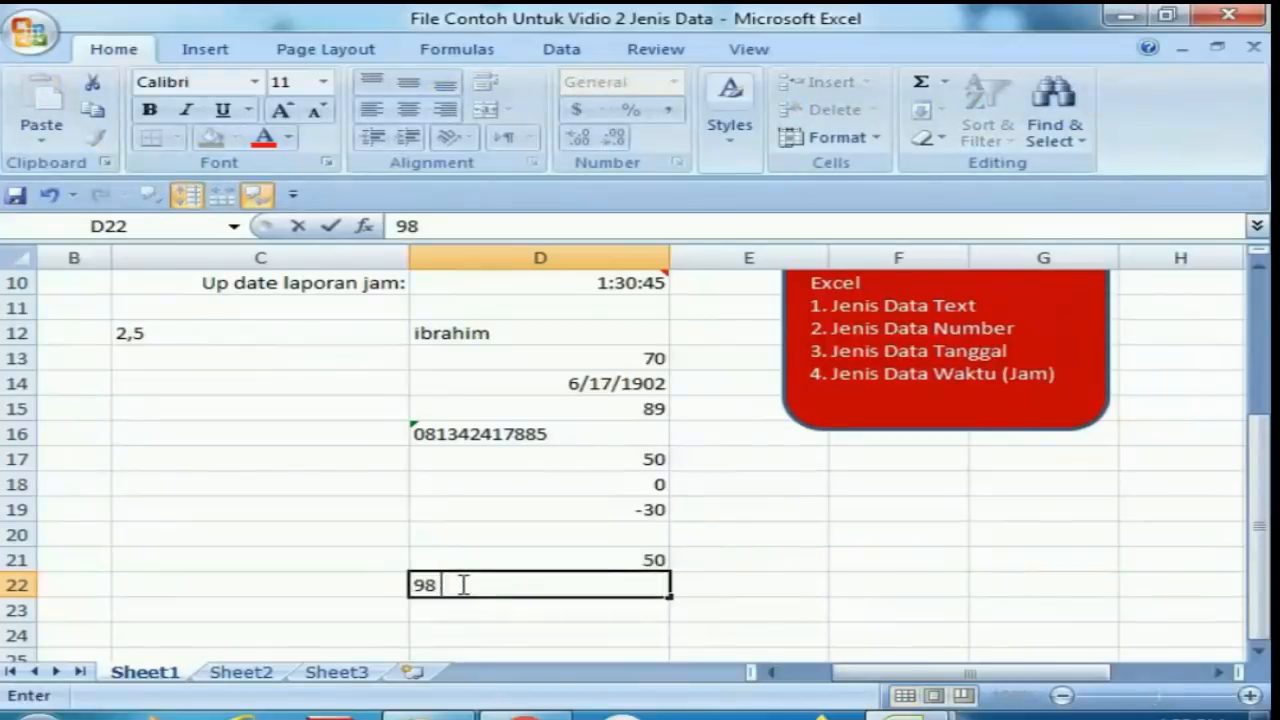
type(" 40 50")
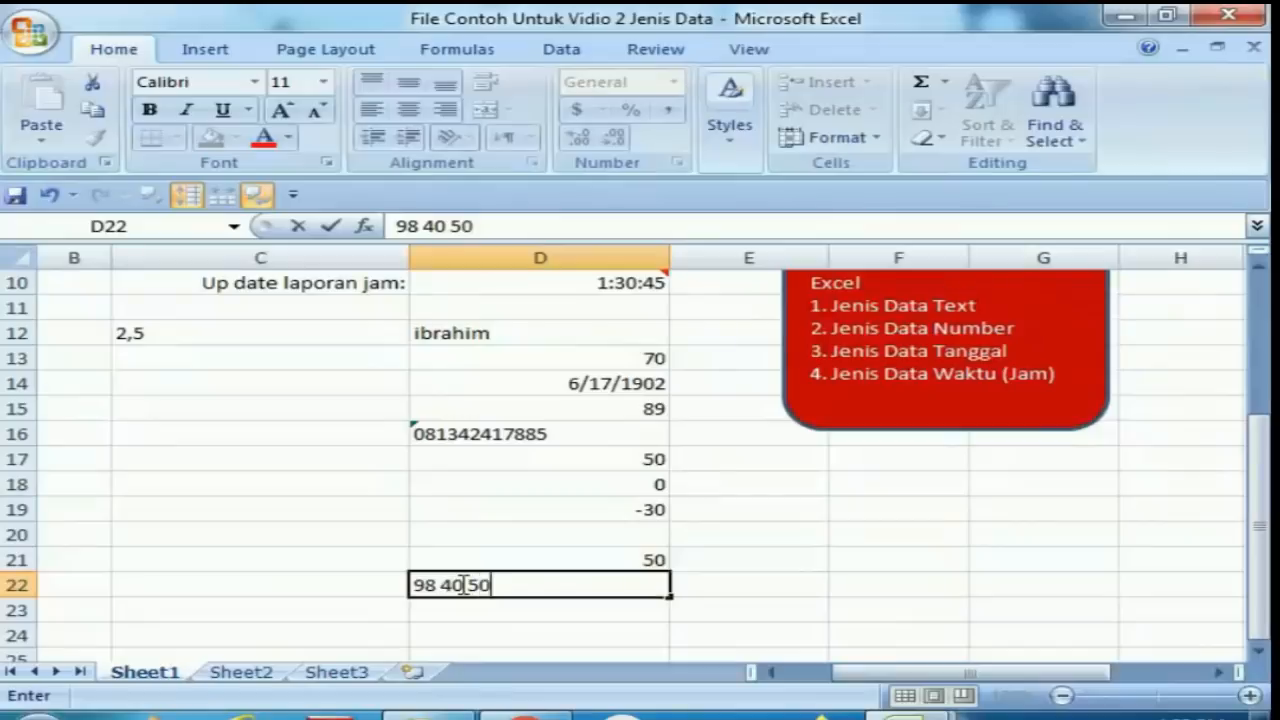
key("Return")
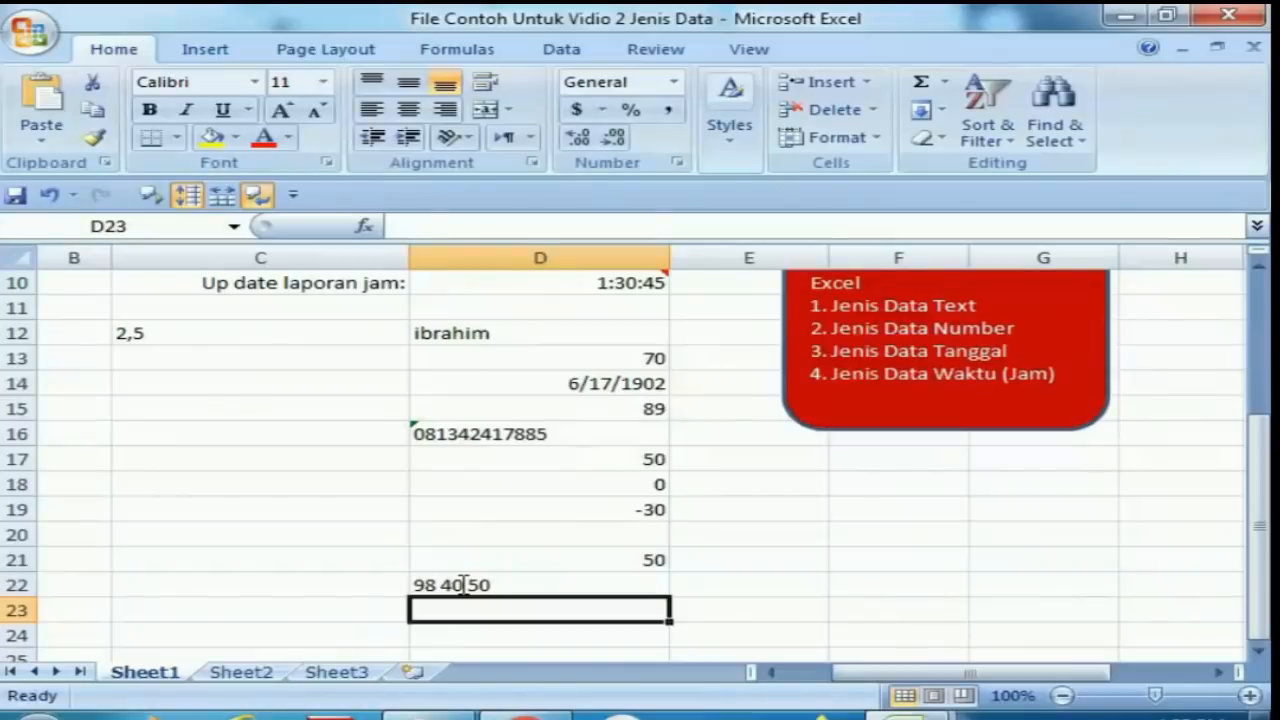
Inspect the 98 40 50 entry in D22 and the cells just above it.
left_click(460, 585)
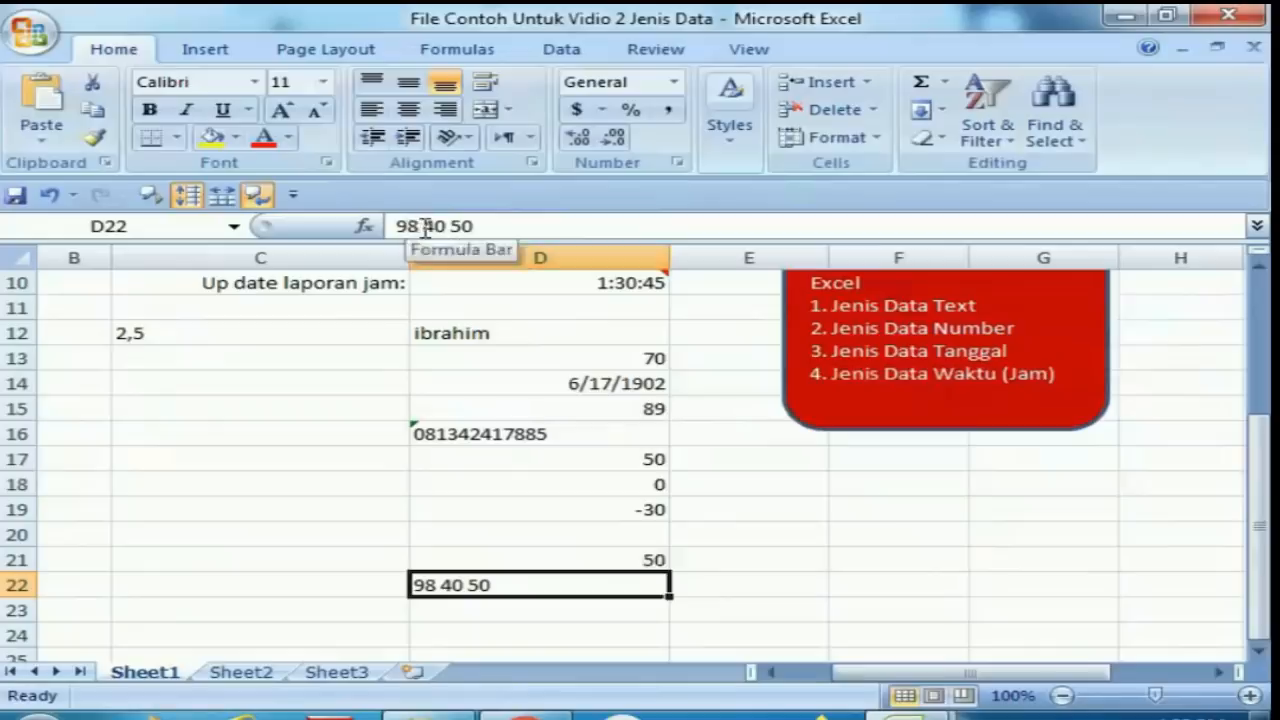
left_click(593, 601)
key("Up")
key("Up")
key("Up")
key("Up")
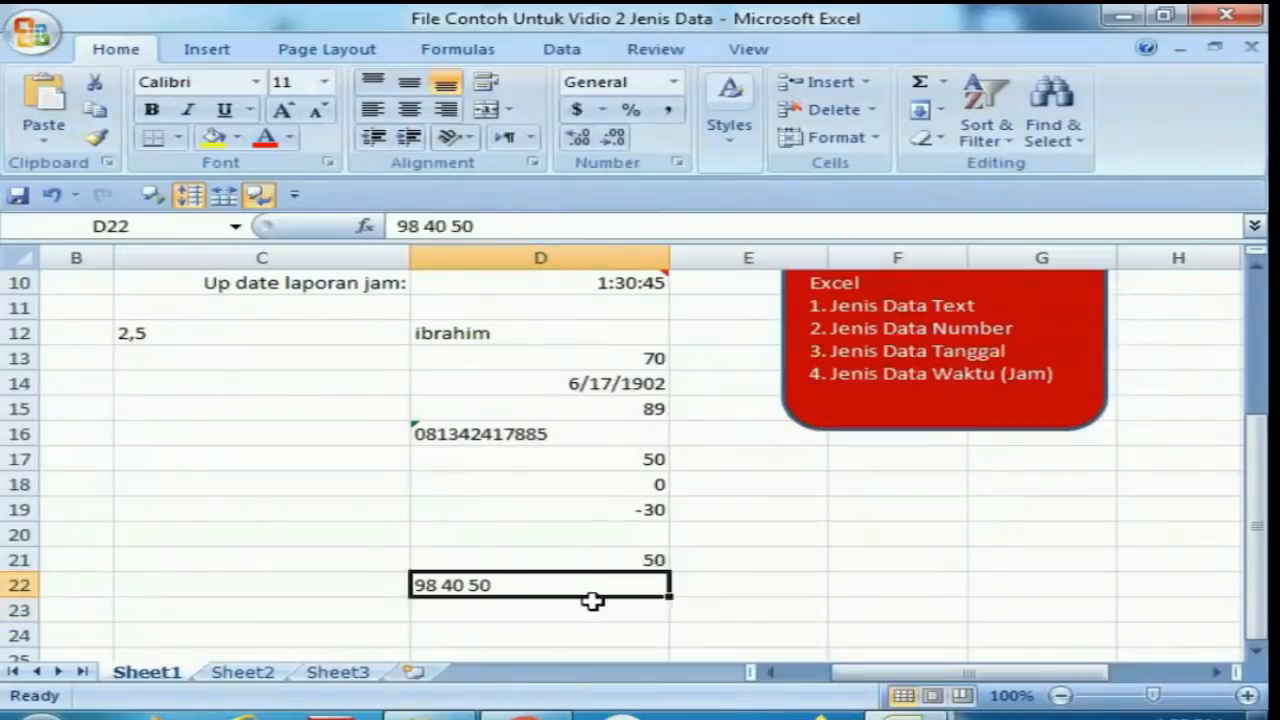
key("Down")
key("Down")
key("Down")
key("Down")
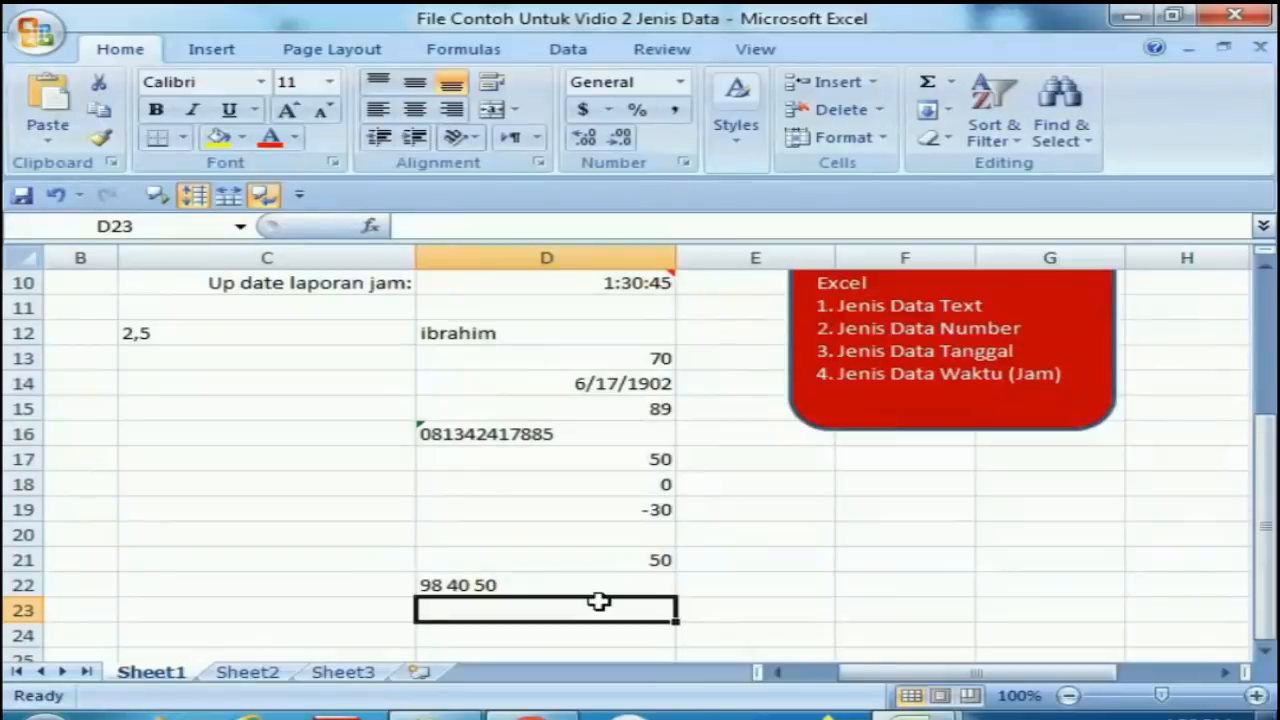
Enter 5.90 with a decimal point in cell D23 and recheck its contents.
type("5")
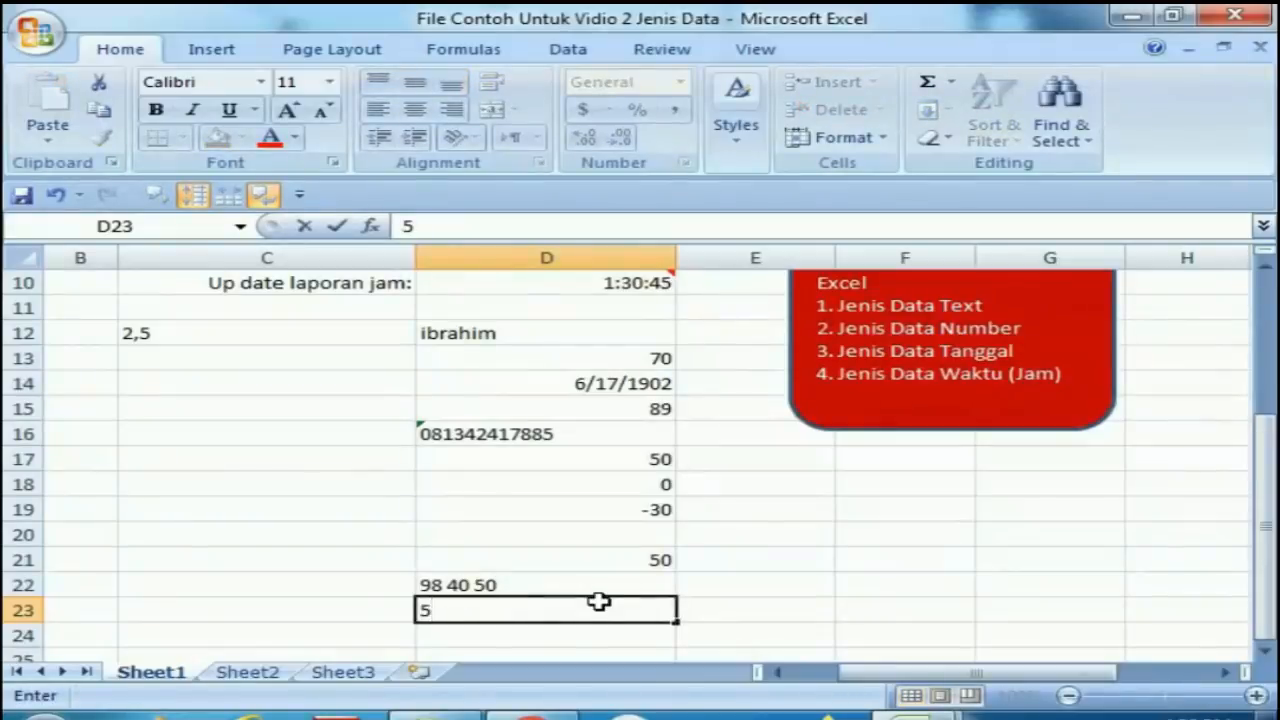
type(".90")
key("Return")
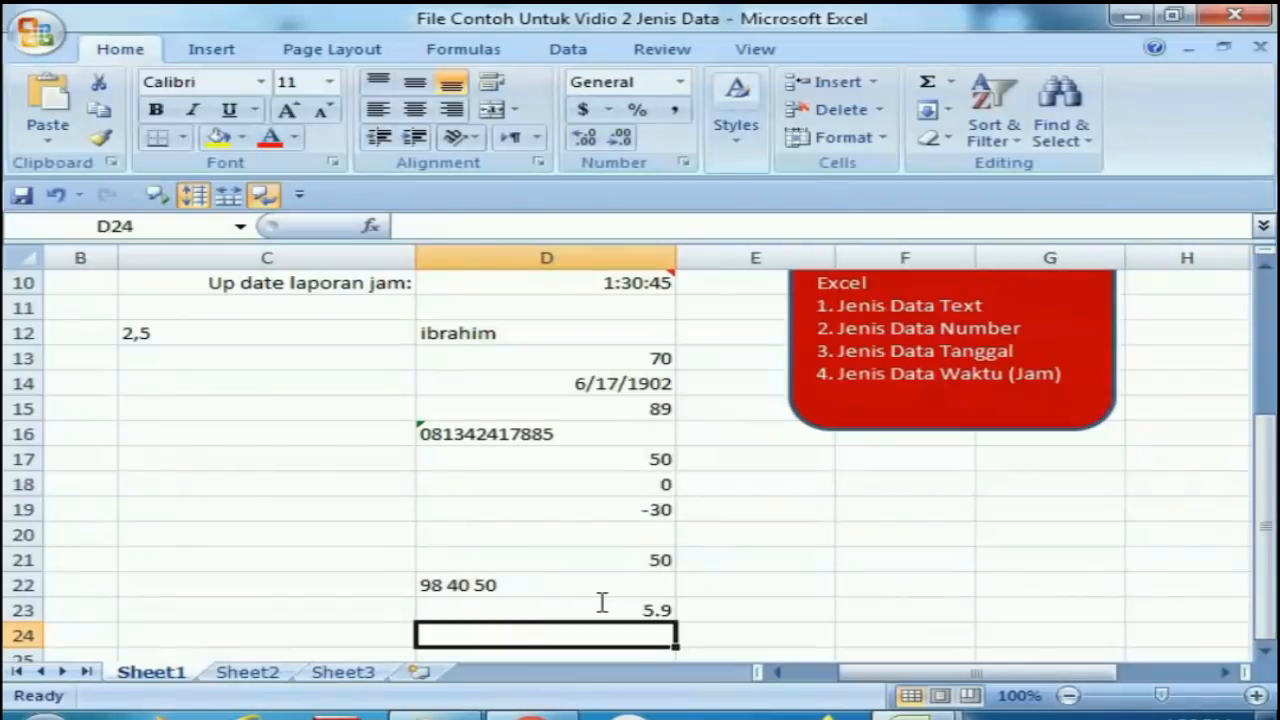
left_click(598, 601)
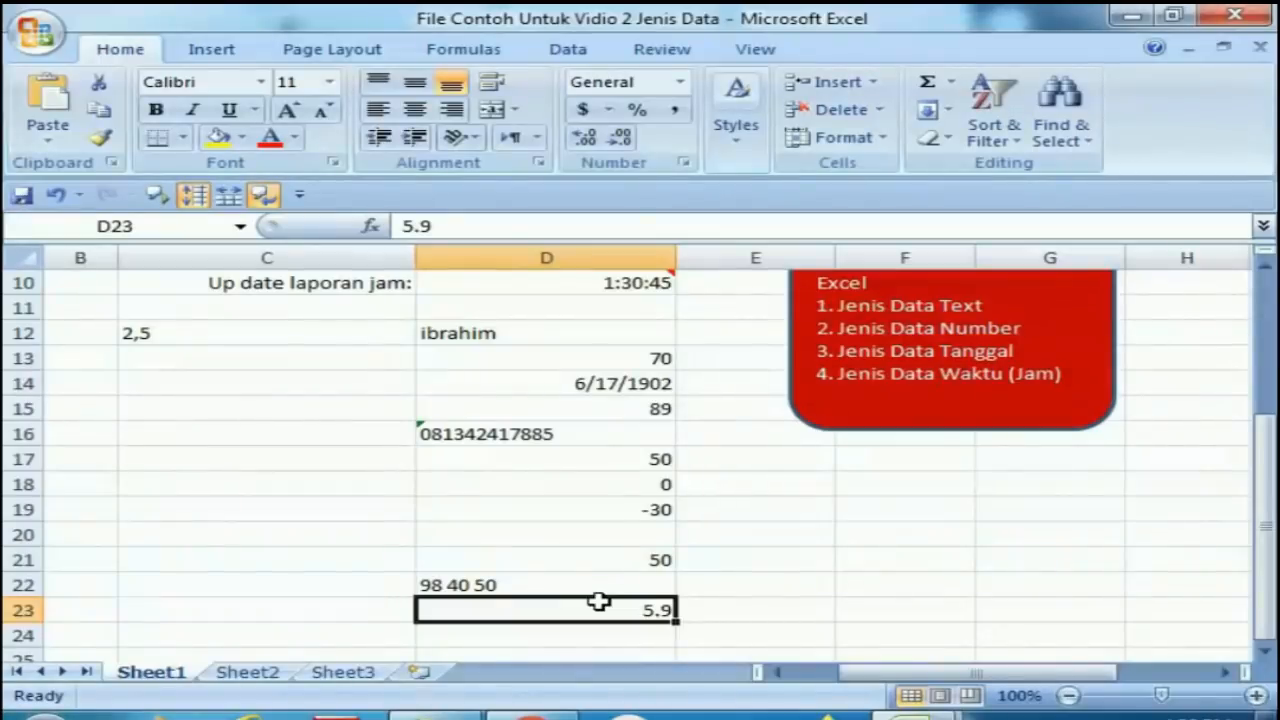
key("Return")
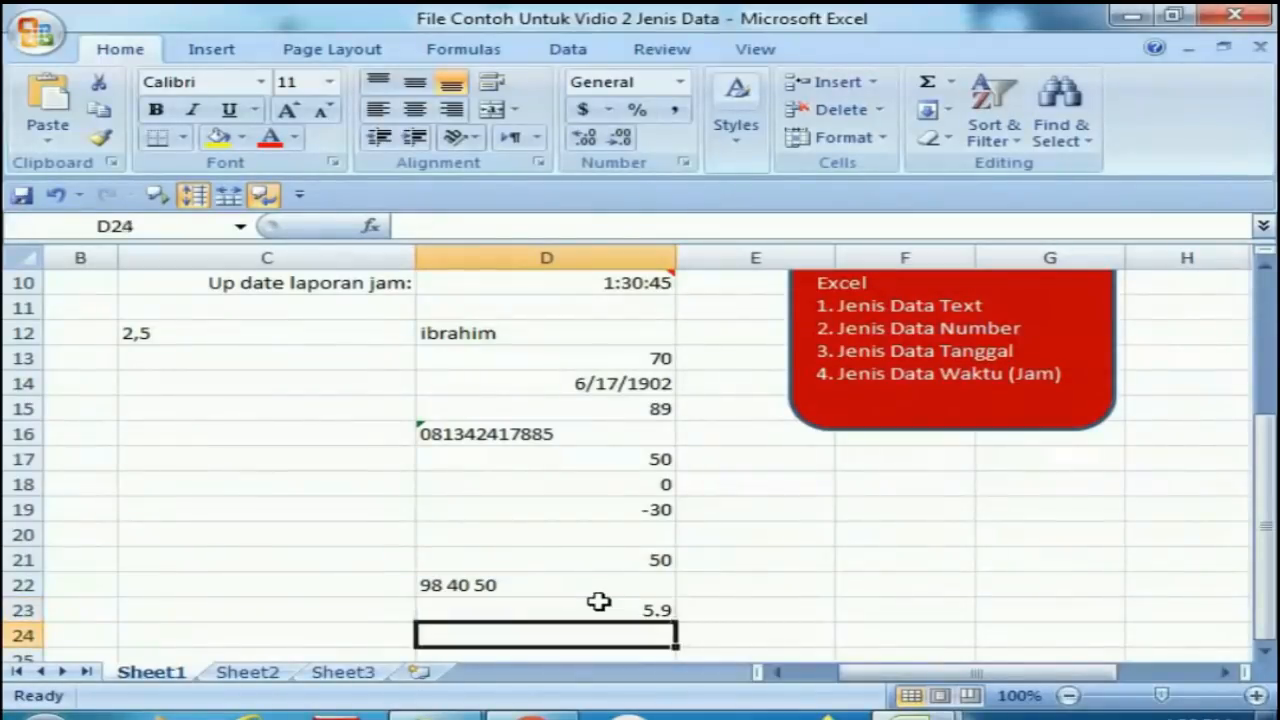
left_click(598, 601)
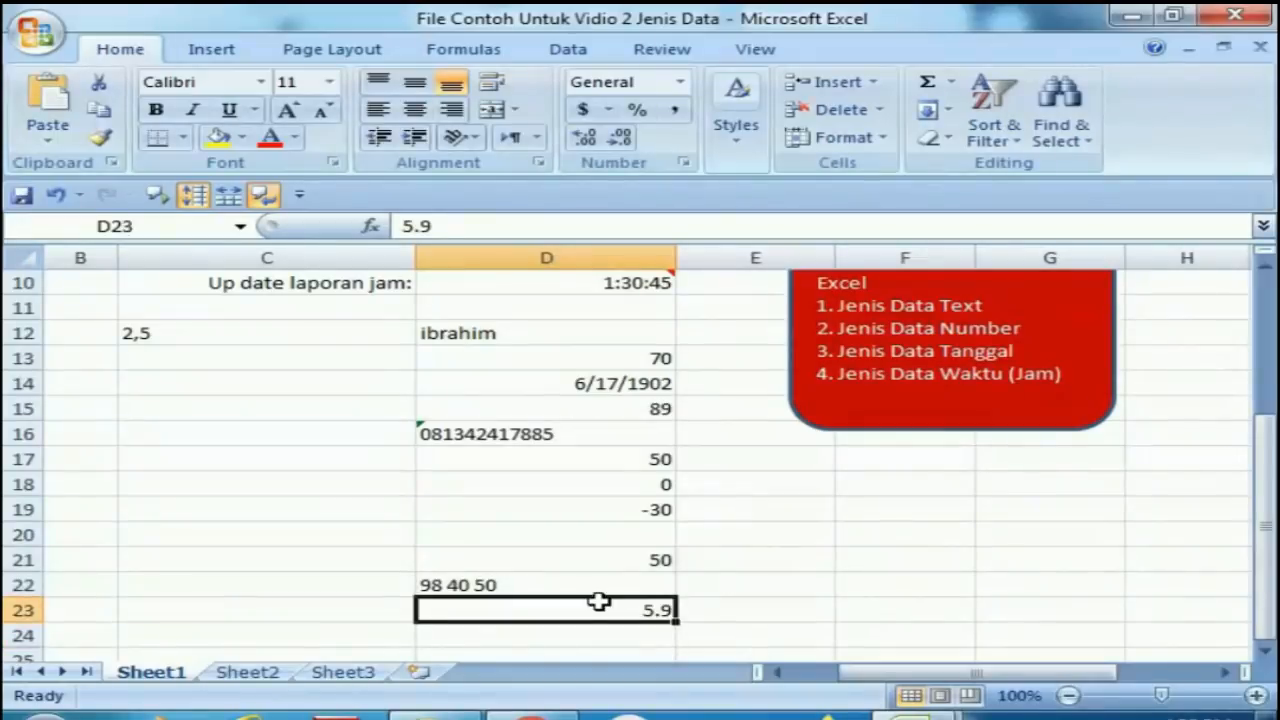
key("Return")
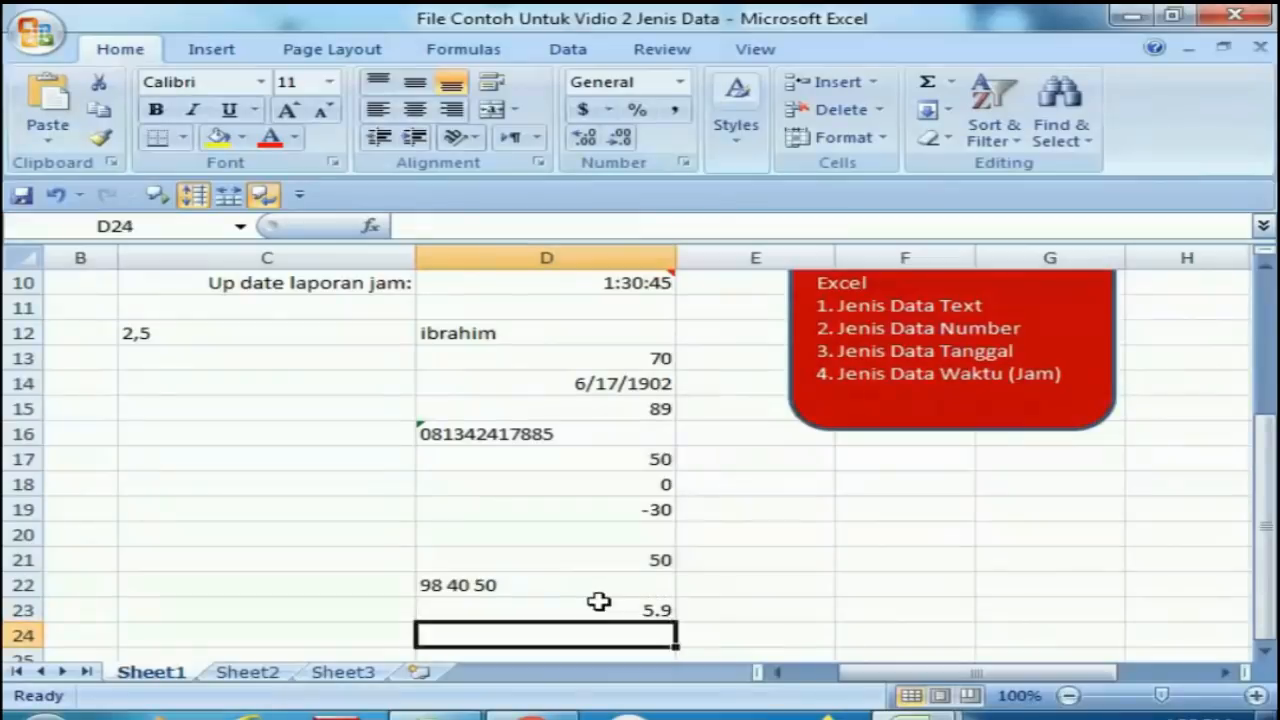
Enter 5,90 with a decimal comma in cell D24.
type("5")
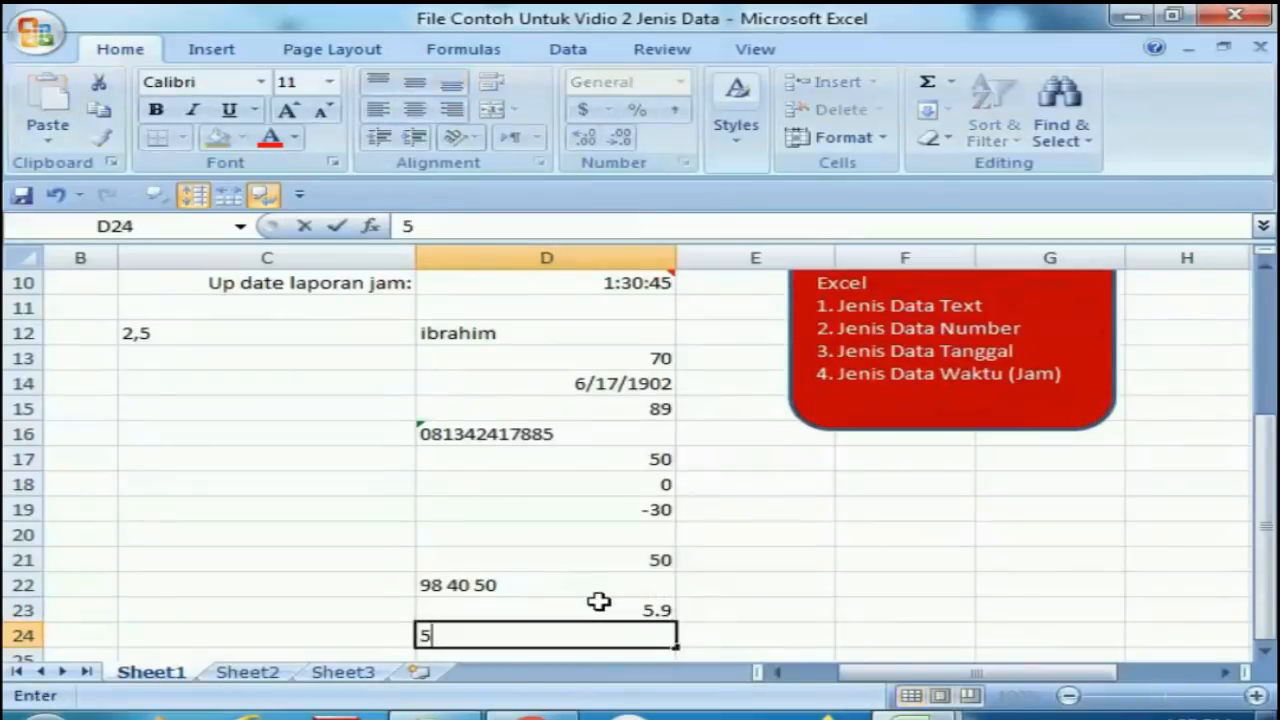
type(",90")
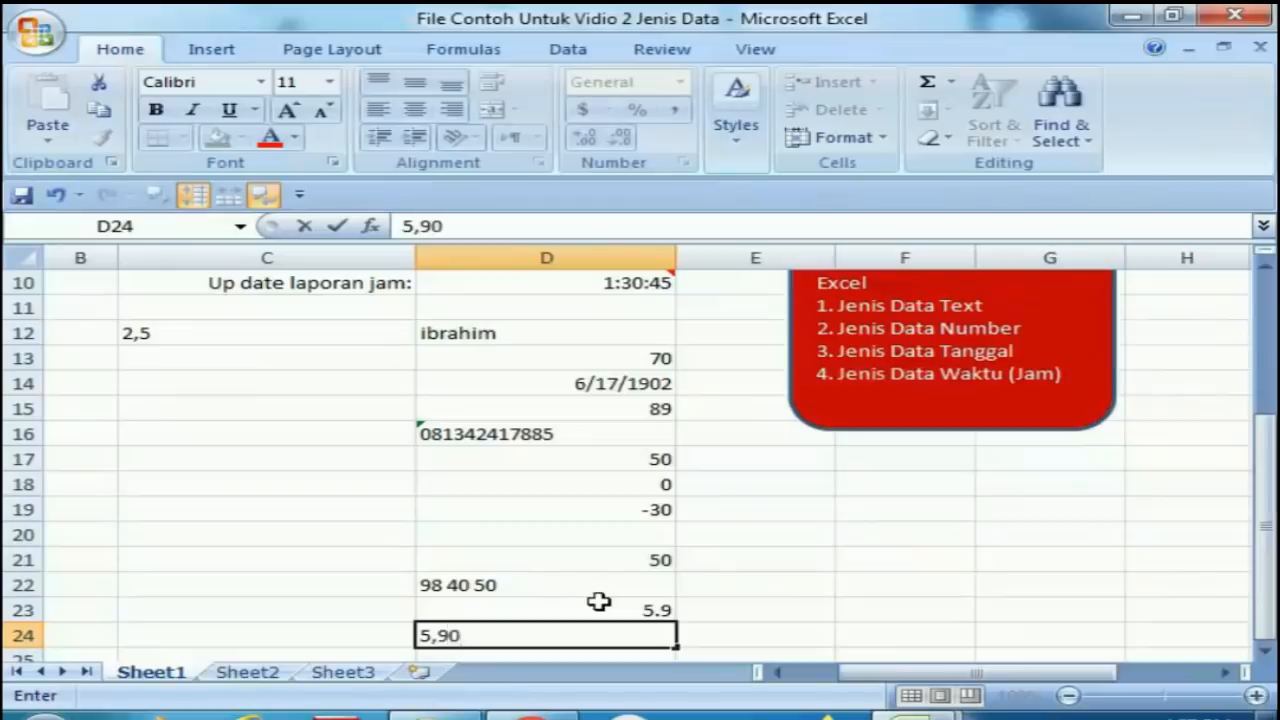
key("Return")
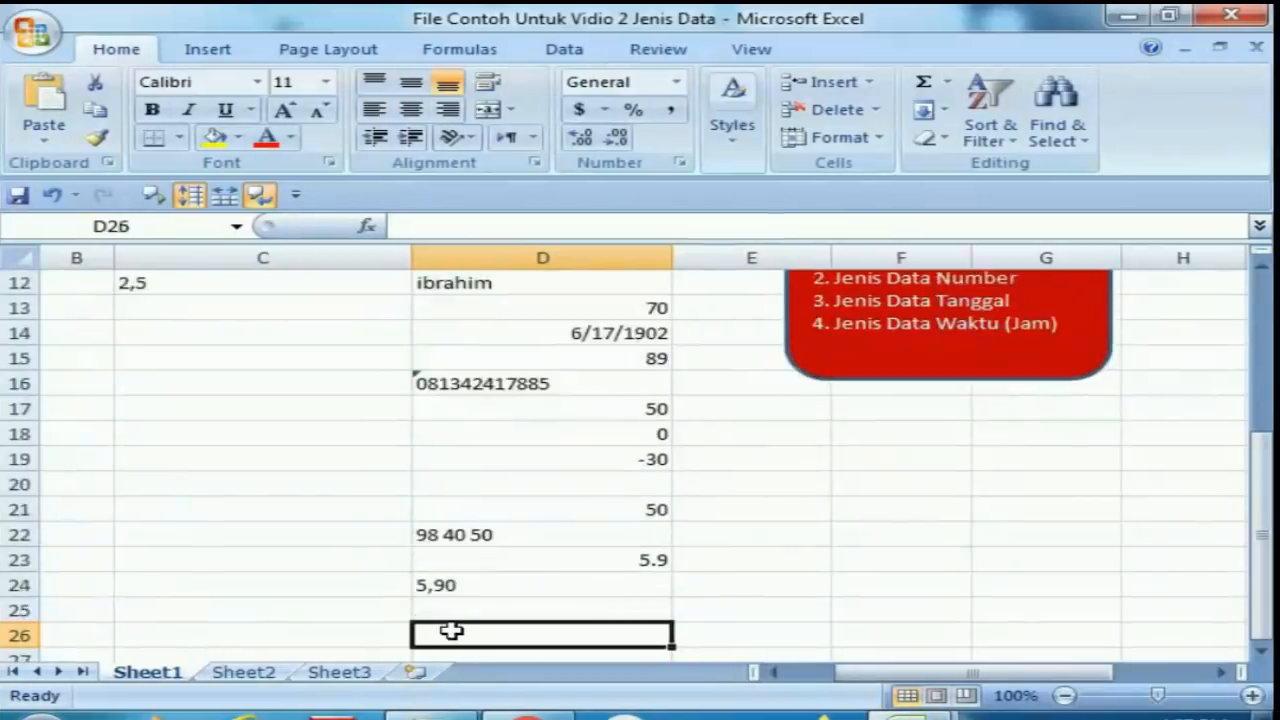
Review the salary table's name and date columns at the top of the sheet.
key("Up")
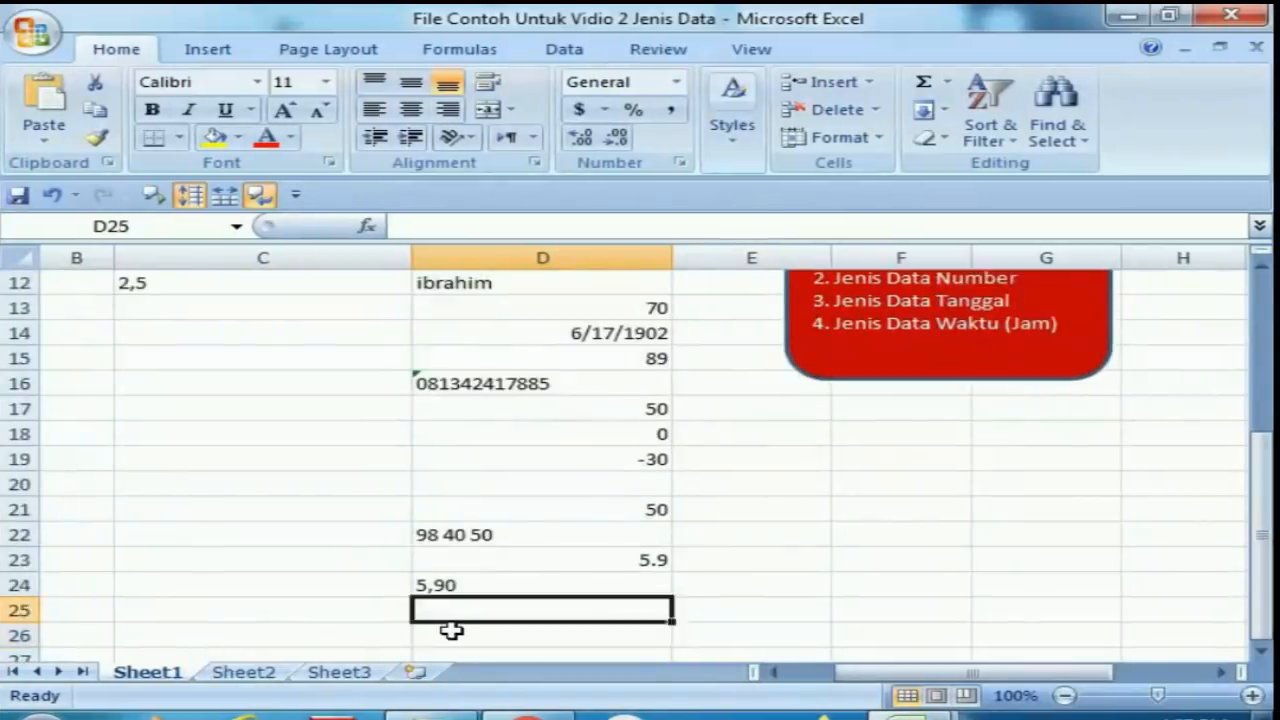
key("Up")
key("Up")
key("Up")
key("Up")
key("Up")
key("Up")
key("Up")
key("Up")
key("Up")
key("Up")
key("Up")
key("Up")
key("Up")
key("Up")
key("Up")
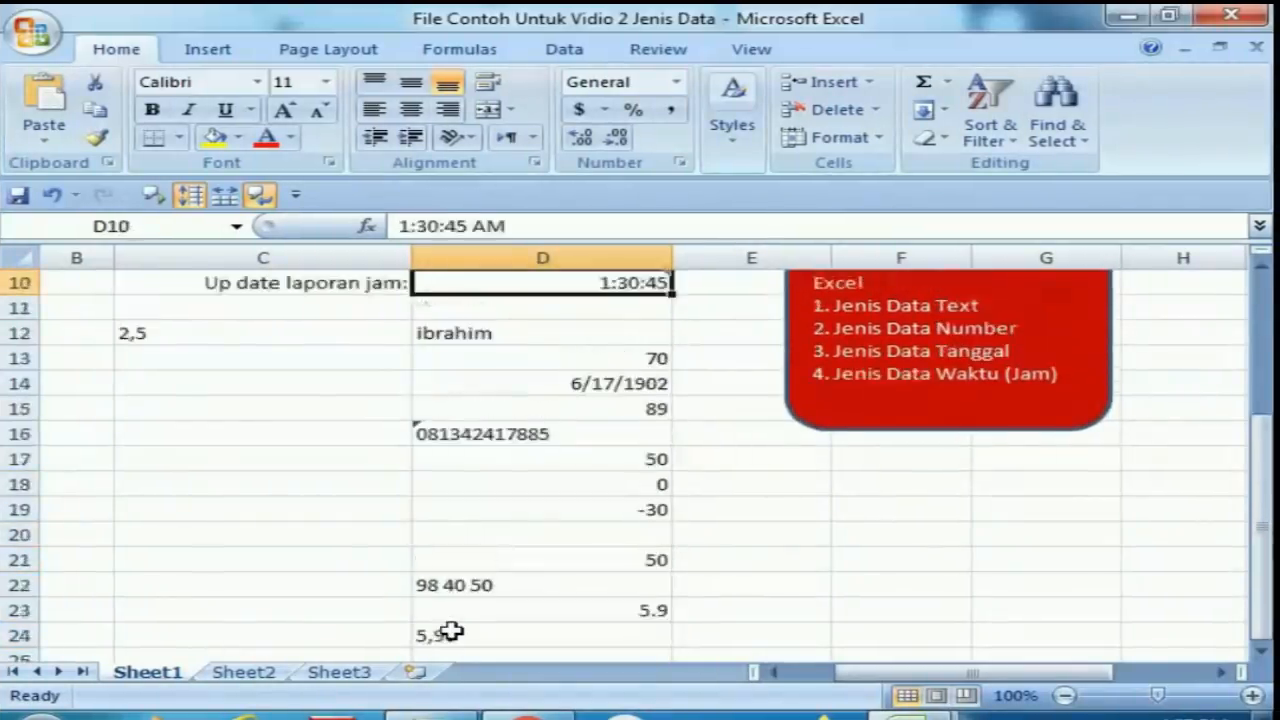
key("Up")
key("Up")
key("Up")
key("Up")
key("Up")
key("Up")
key("Up")
key("Up")
key("Up")
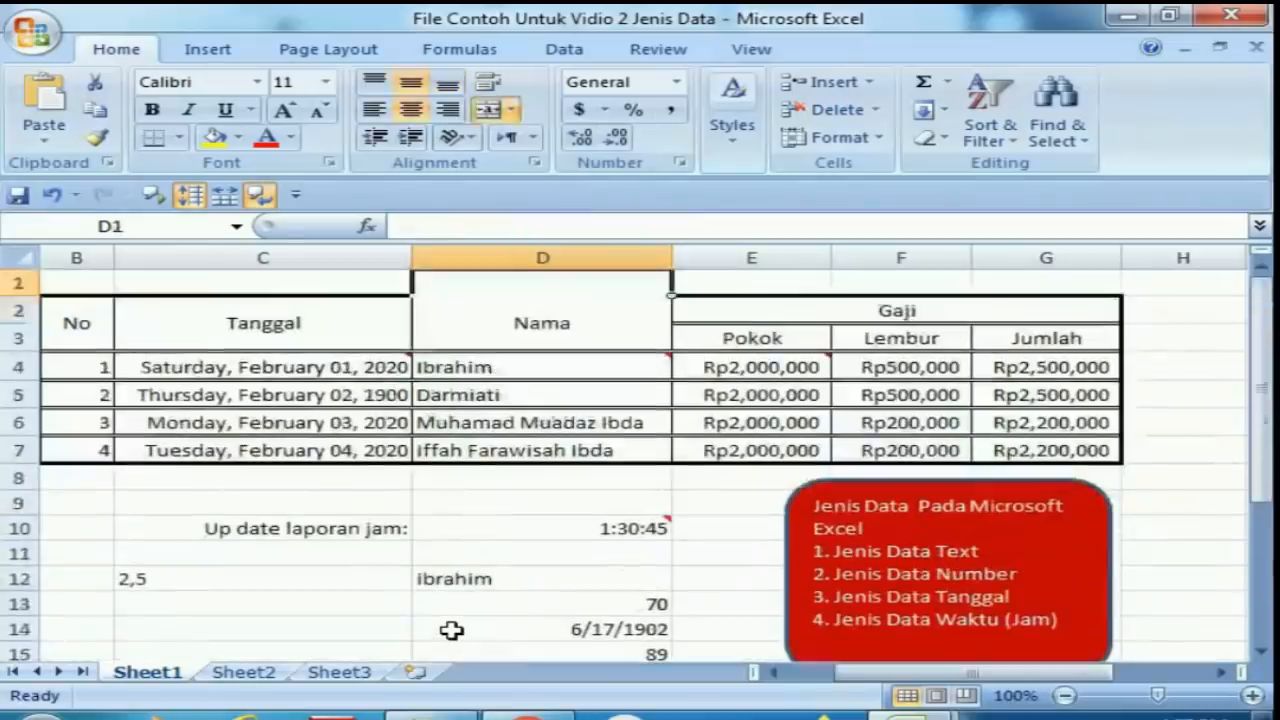
key("Down")
key("Down")
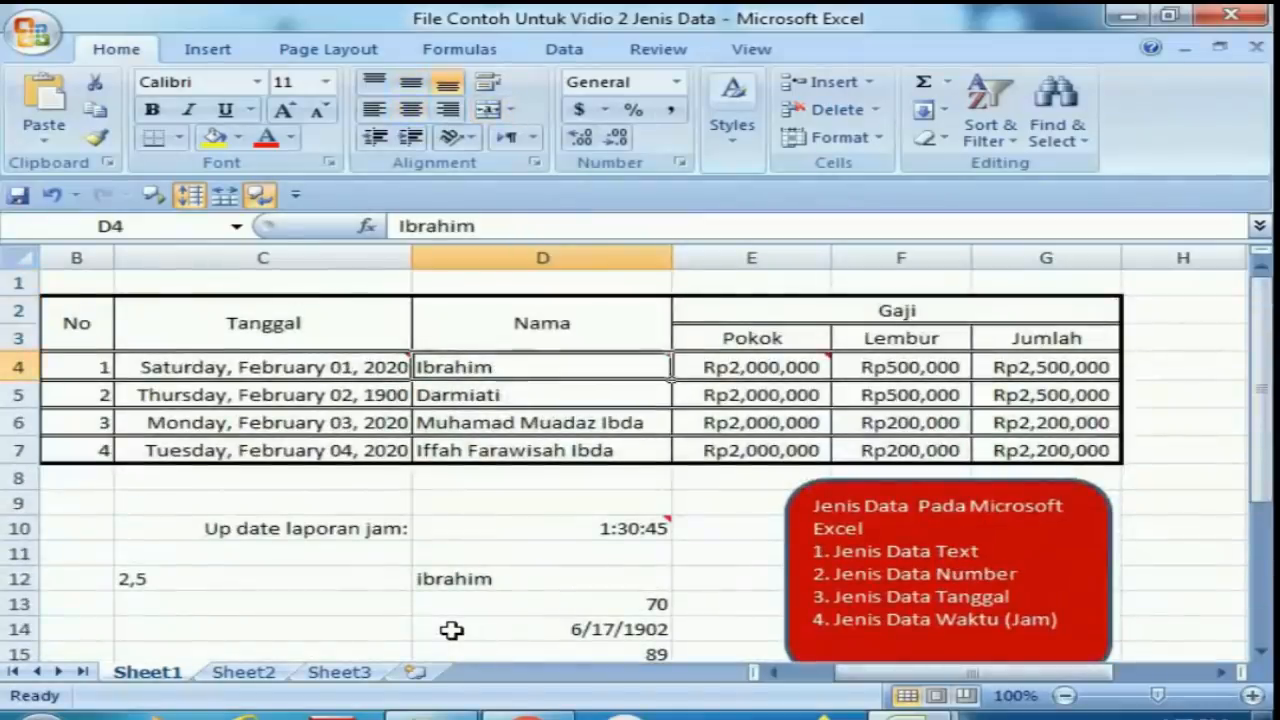
key("Left")
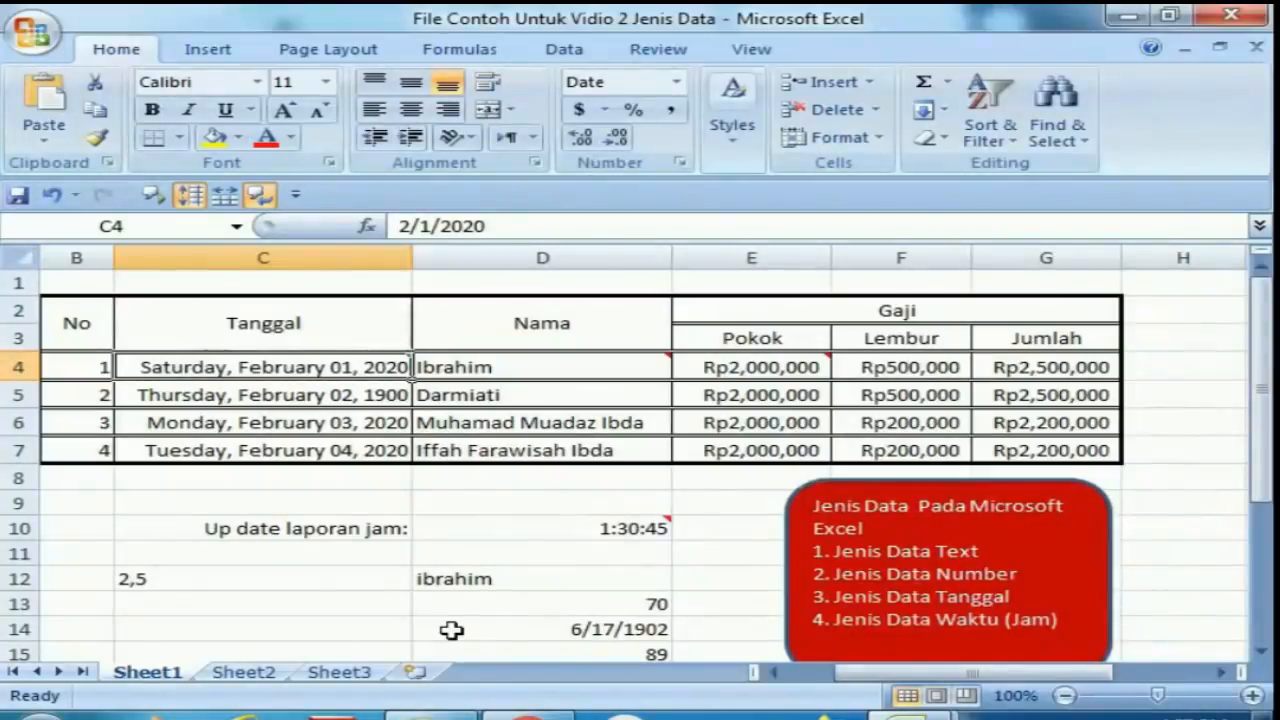
Replace the date in cell D14 with 3/4/2020.
key("Down")
key("Down")
key("Down")
key("Down")
key("Down")
key("Down")
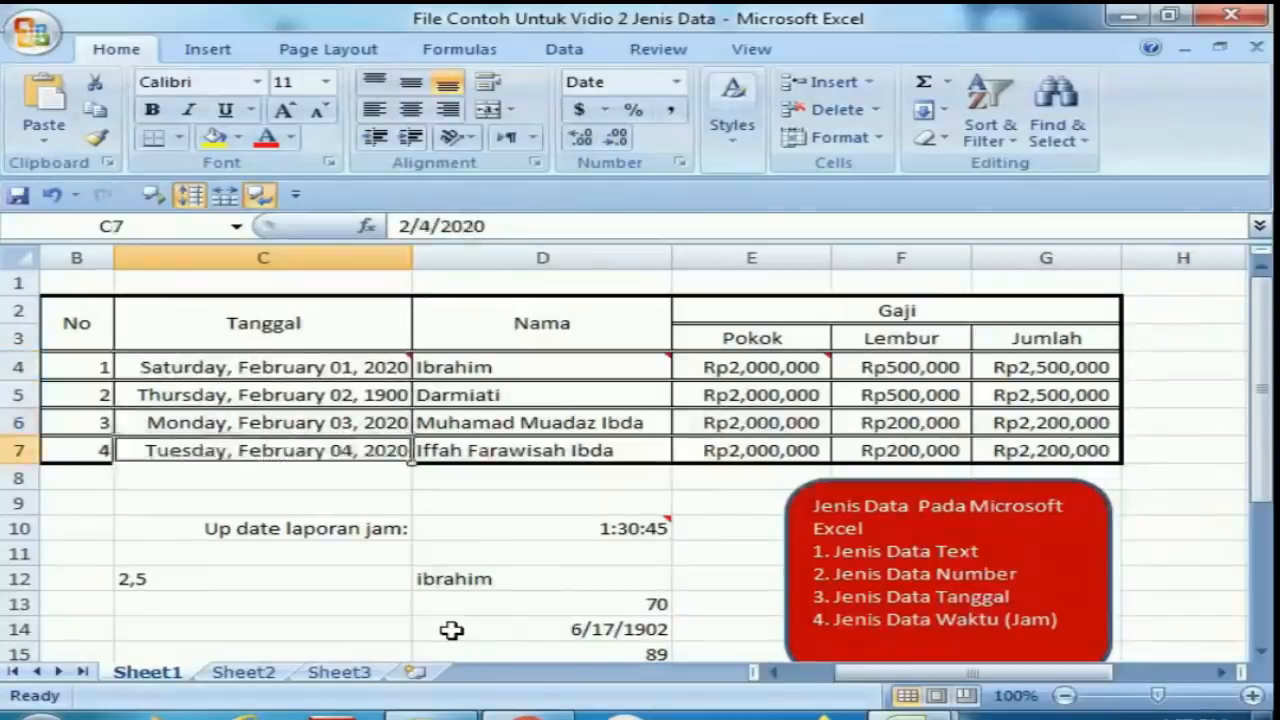
key("Down")
key("Down")
key("Down")
key("Down")
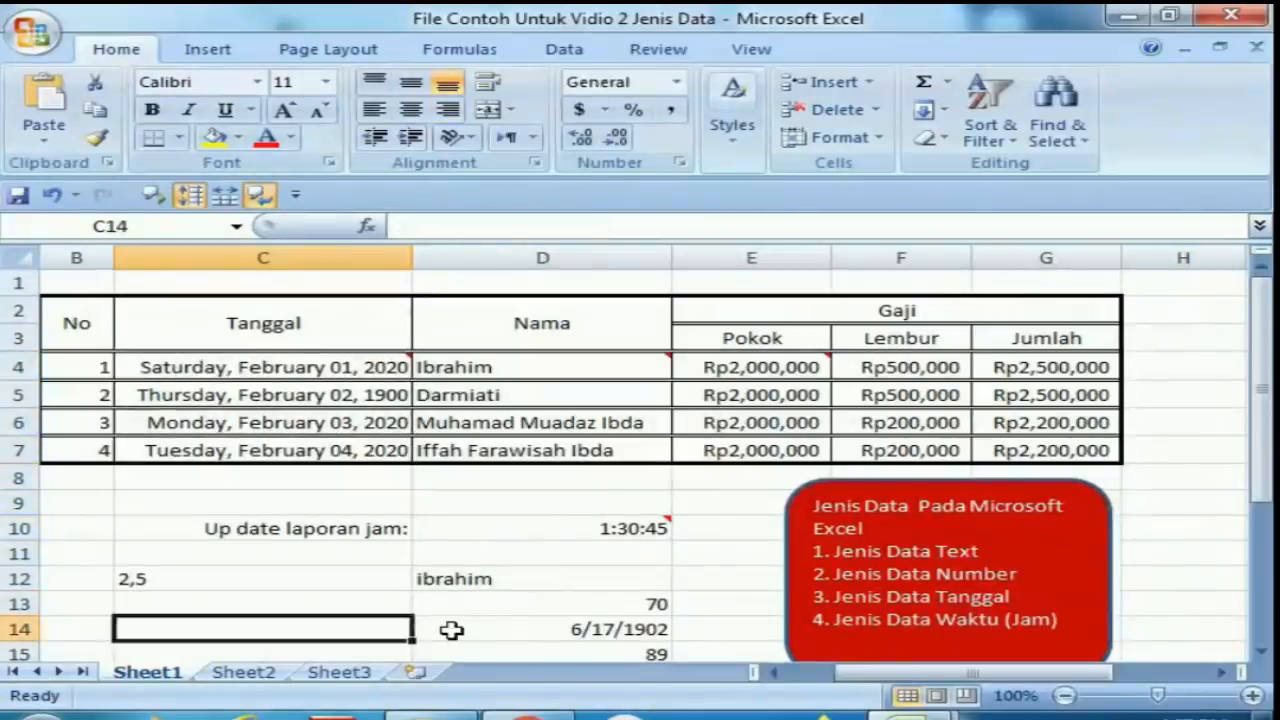
key("Right")
key("Delete")
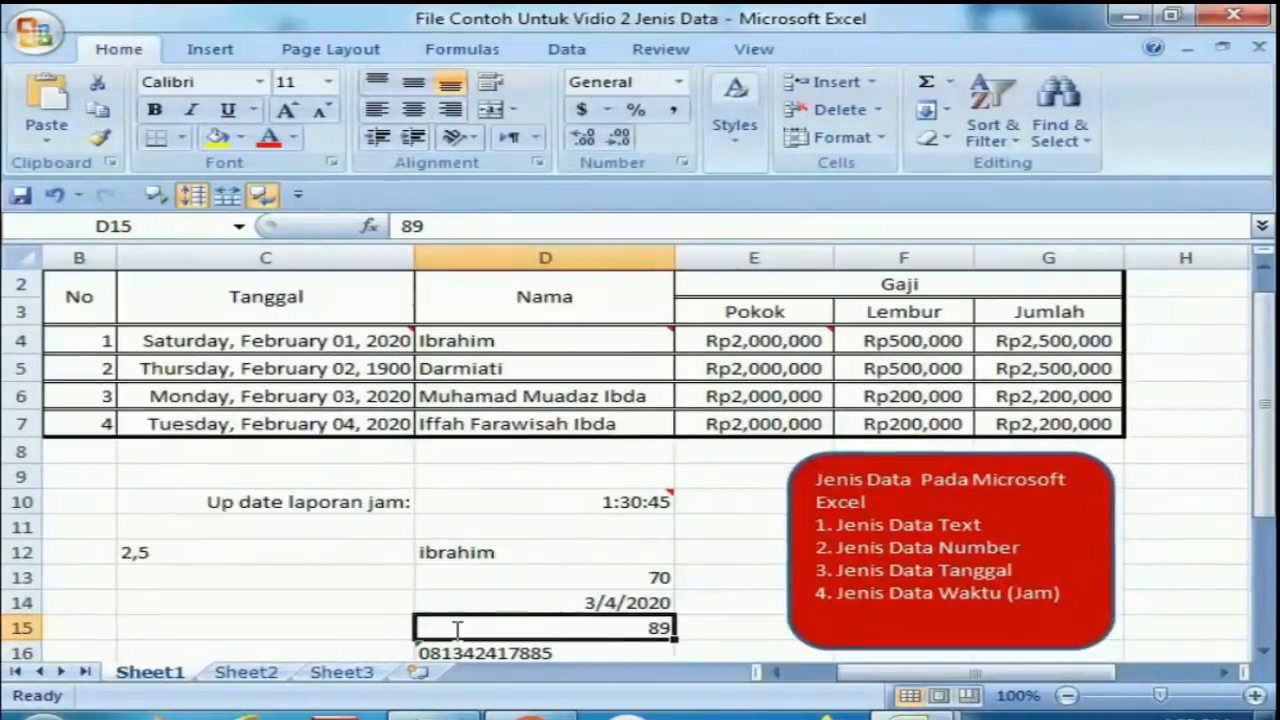
Enter the date 20/3/2020 in cell C14.
key("Up")
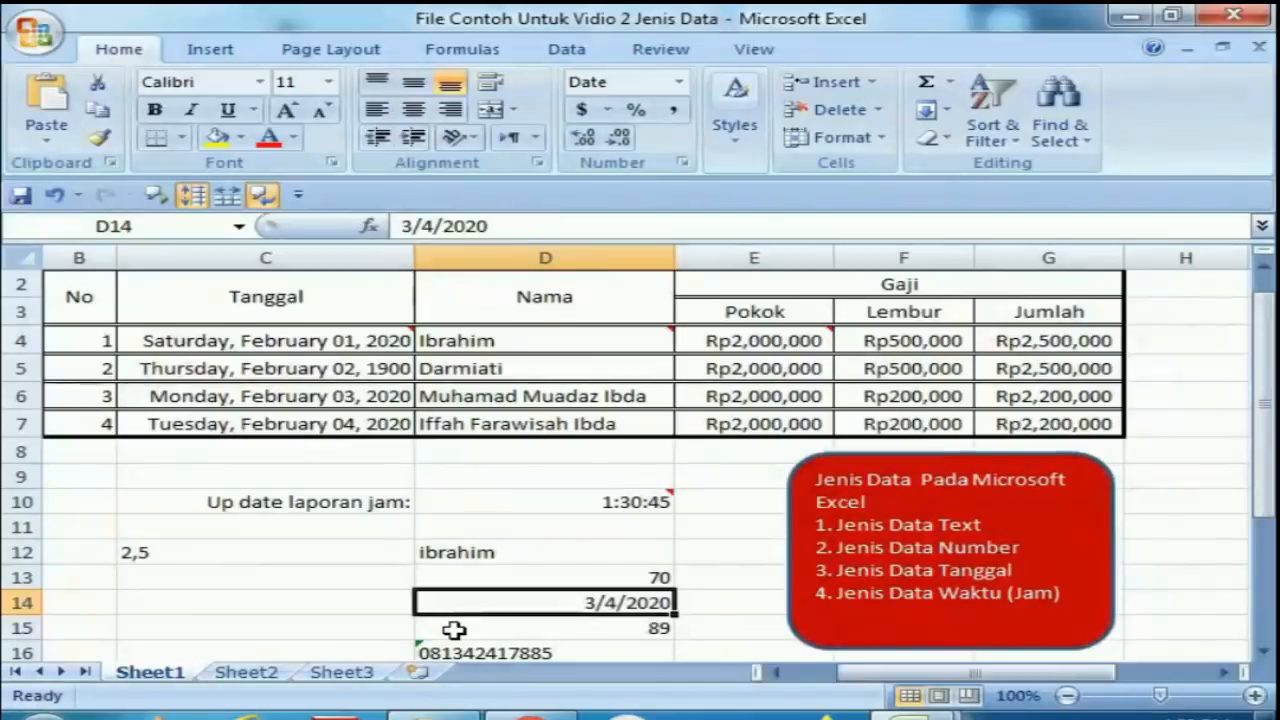
key("Left")
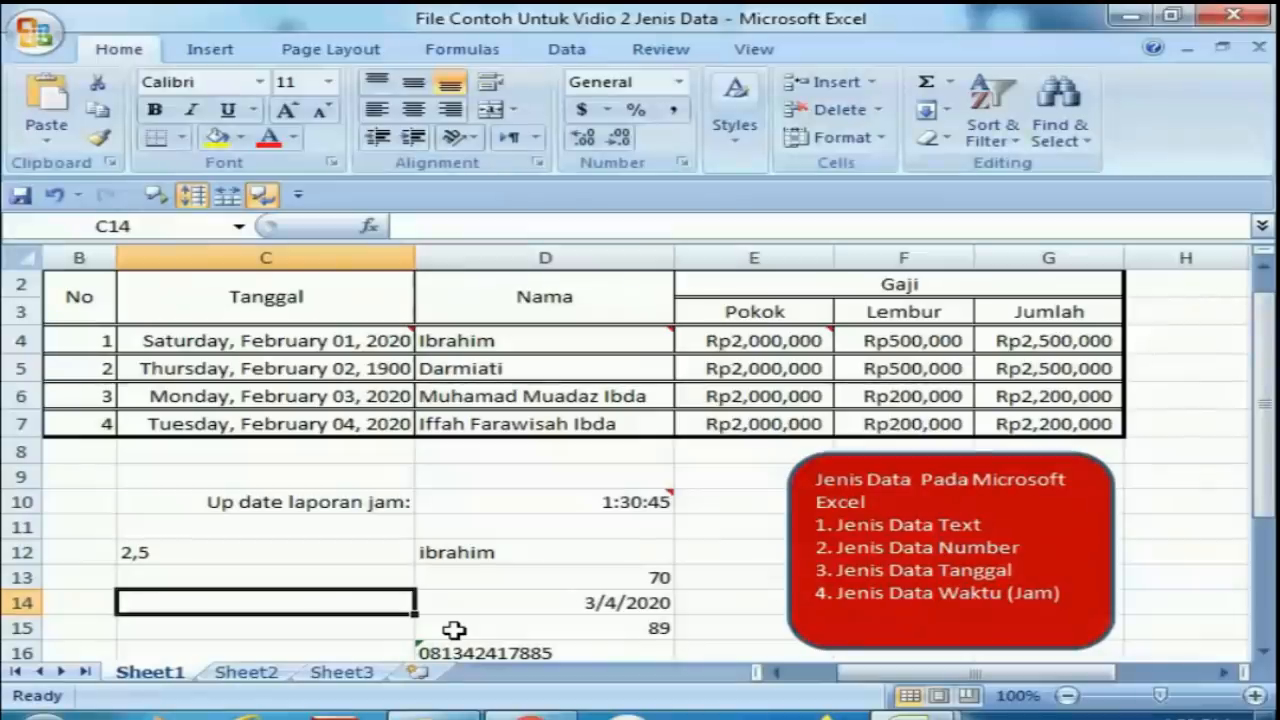
type("20")
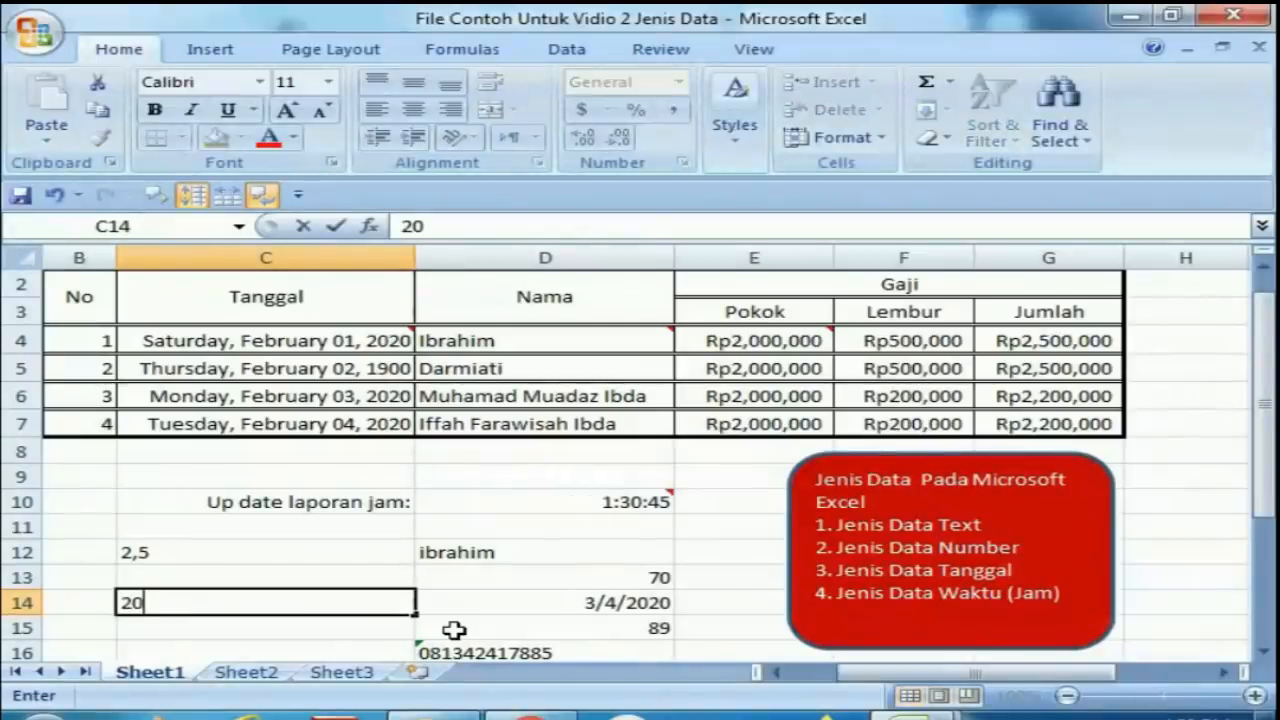
type("/")
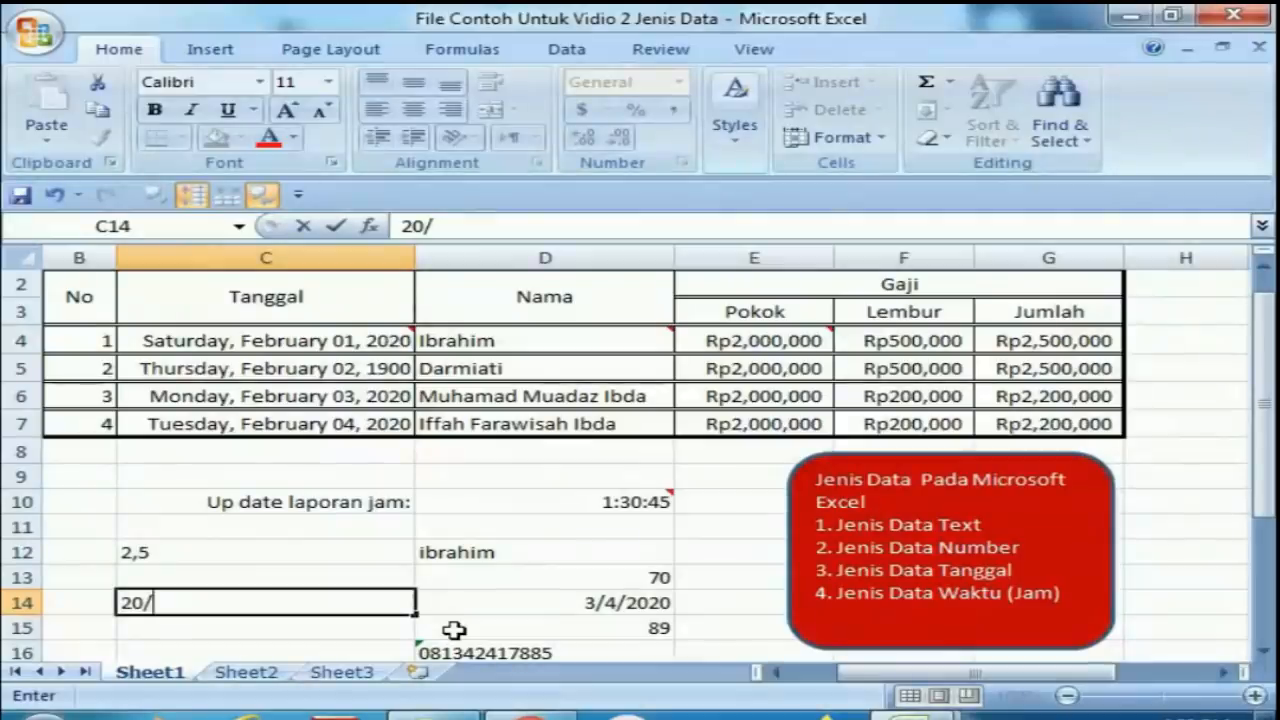
type("3/2020")
key("Return")
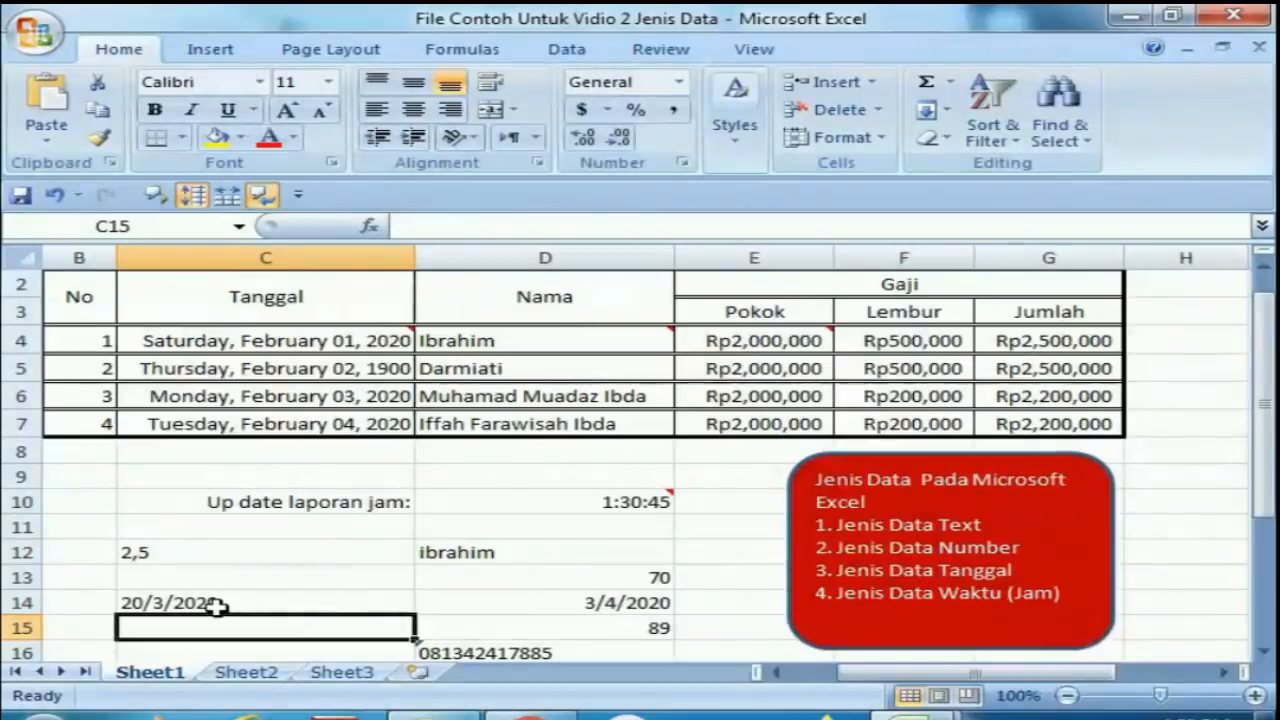
Edit the date in C14 to 12/3/2020.
left_click(130, 602)
double_click(146, 603)
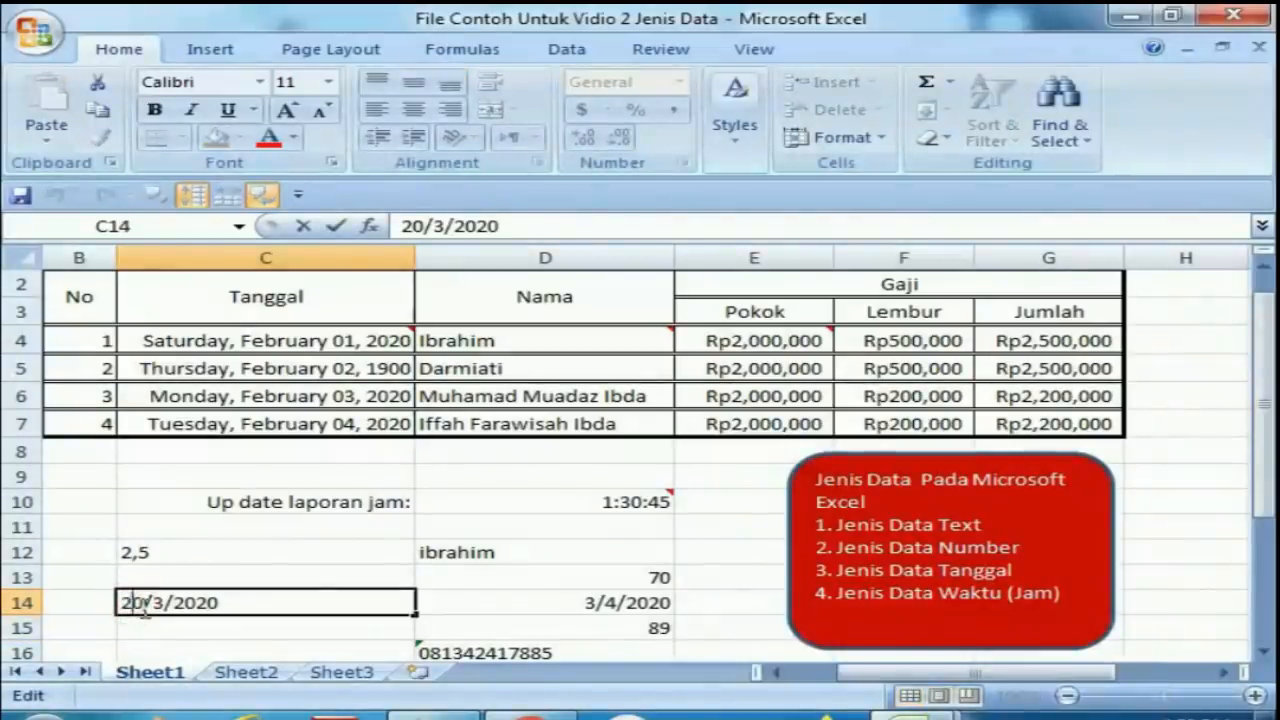
key("Delete")
type("1")
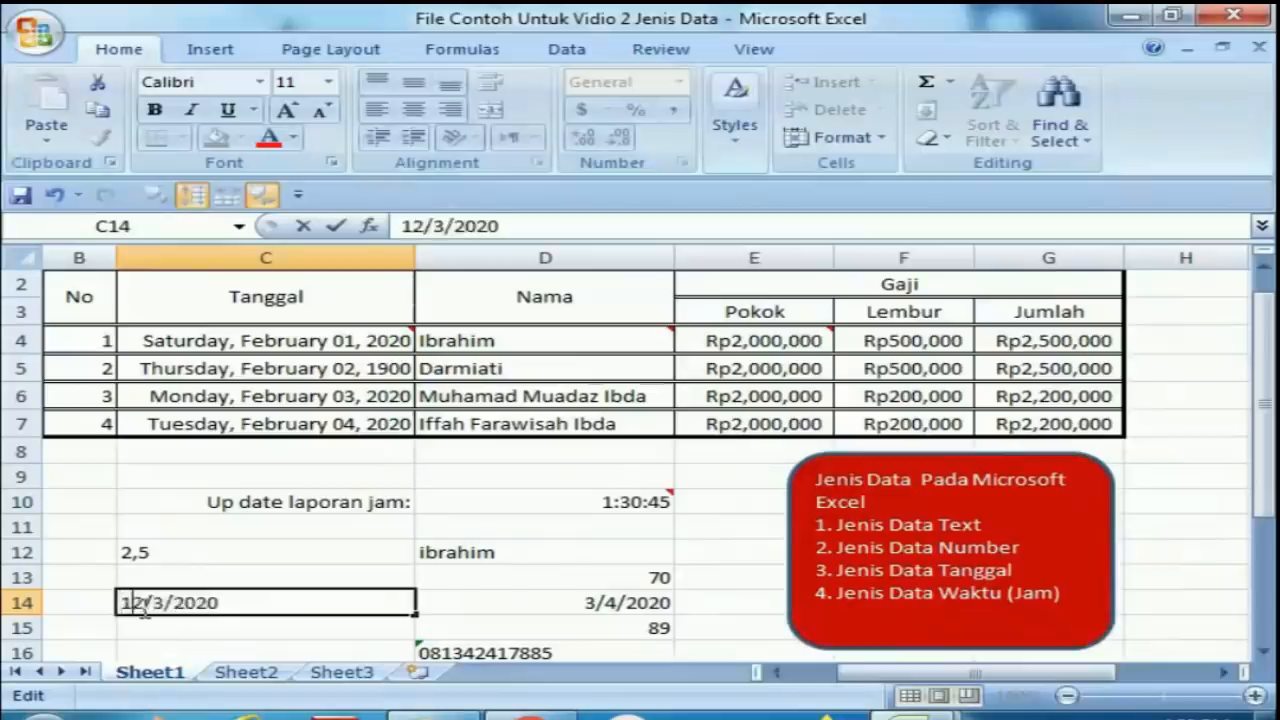
key("Return")
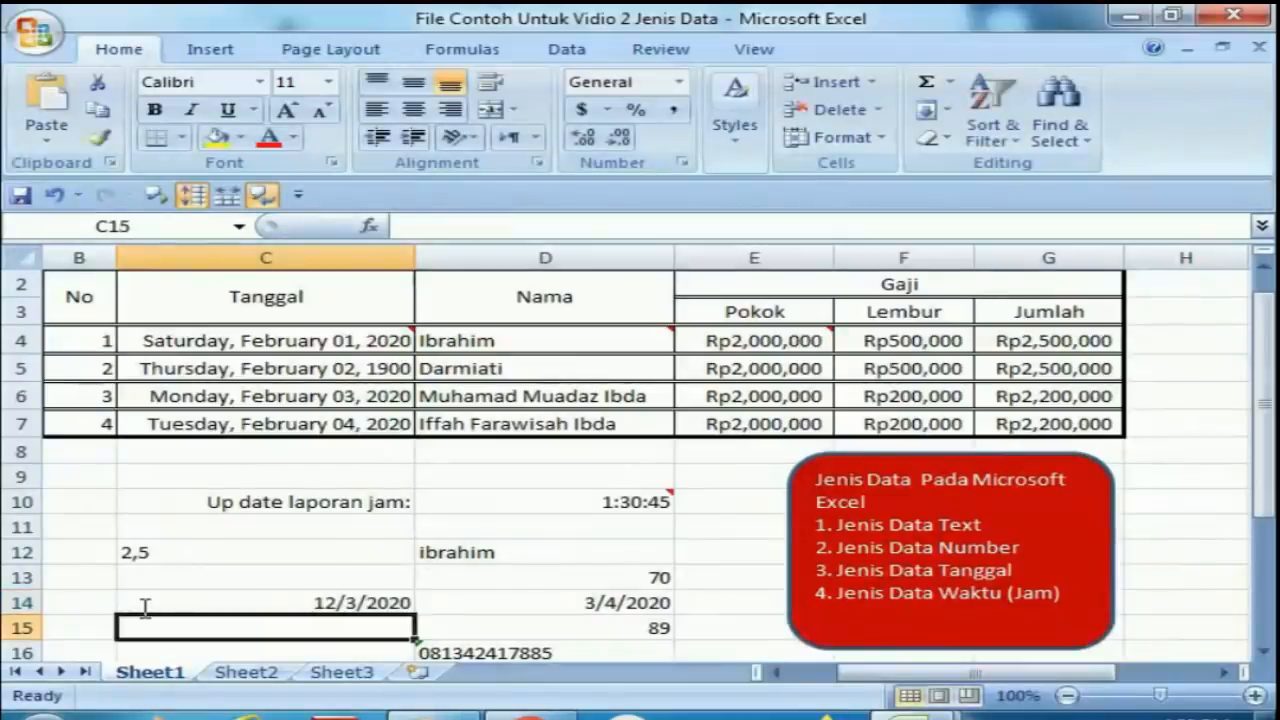
Format cell C14 with the long date format "Wednesday, March 14, 2001".
left_click(143, 605)
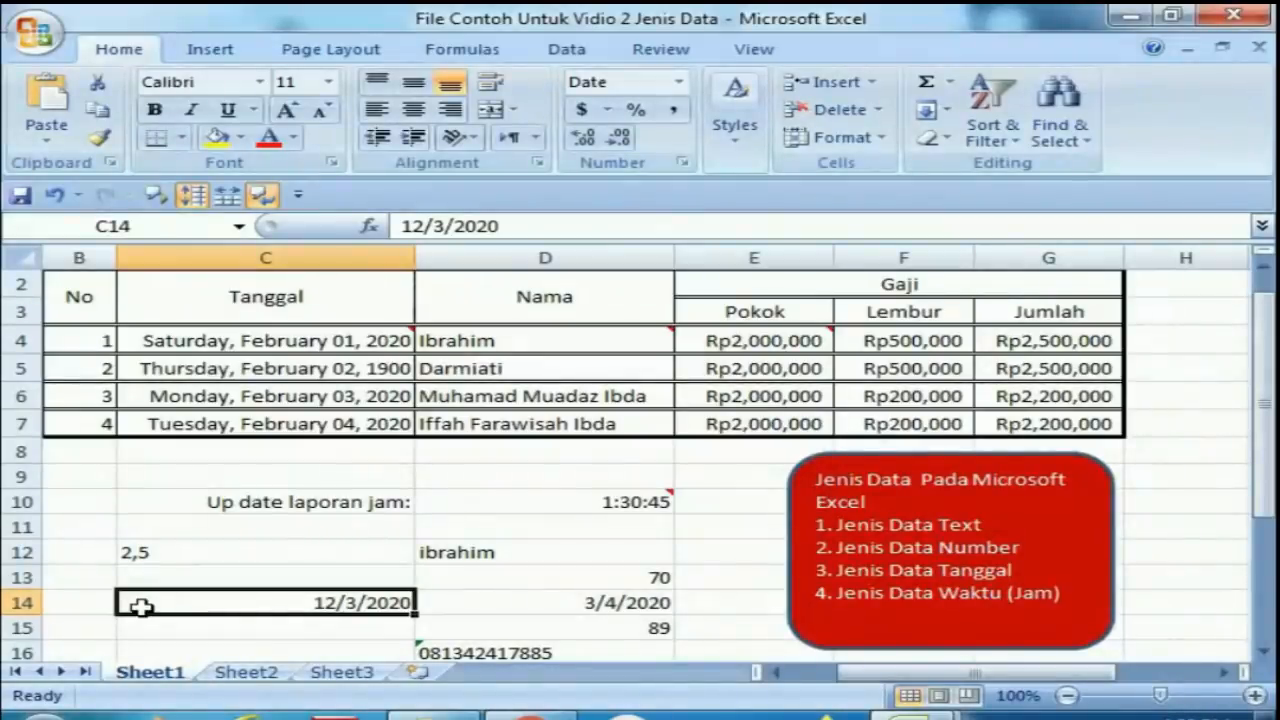
right_click(247, 602)
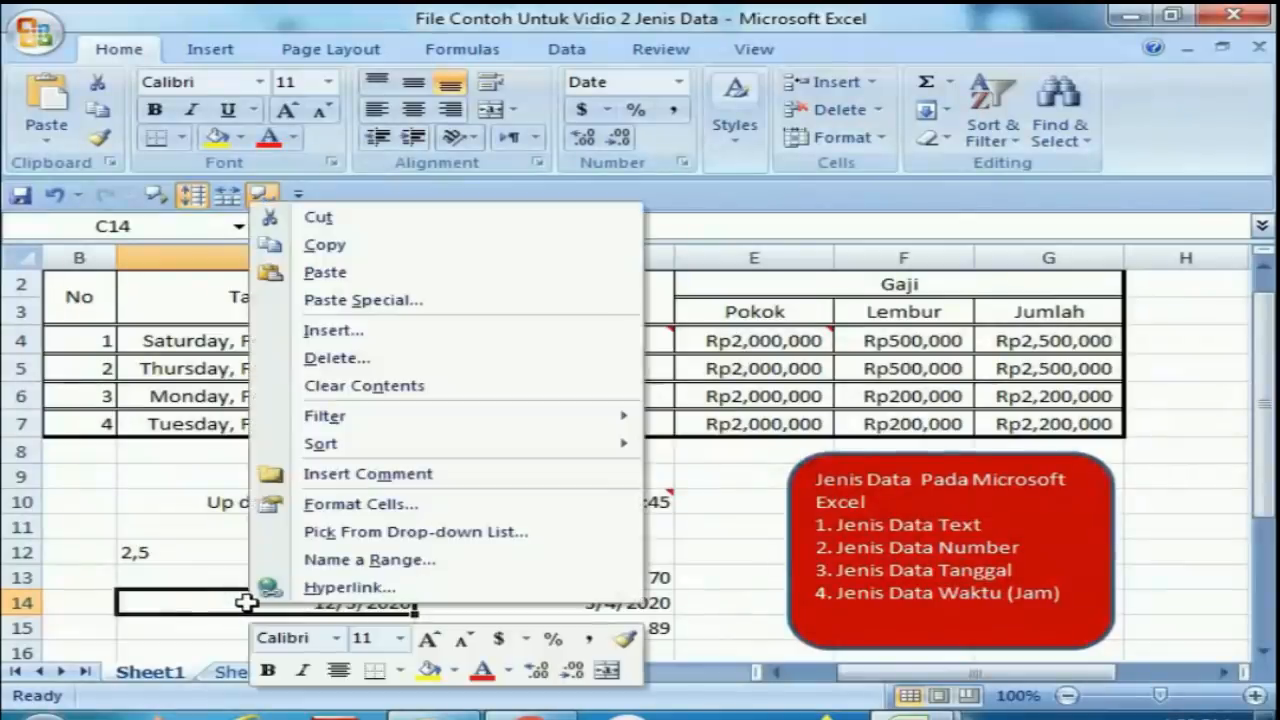
left_click(362, 501)
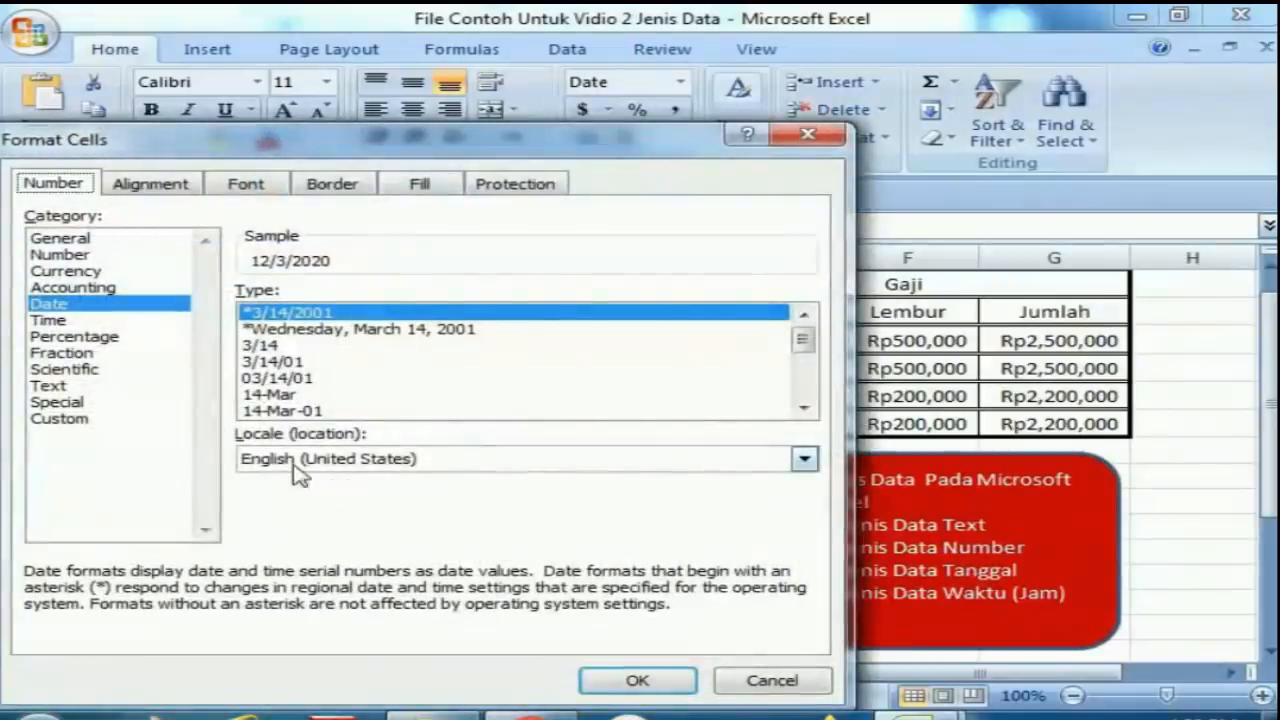
left_click(318, 331)
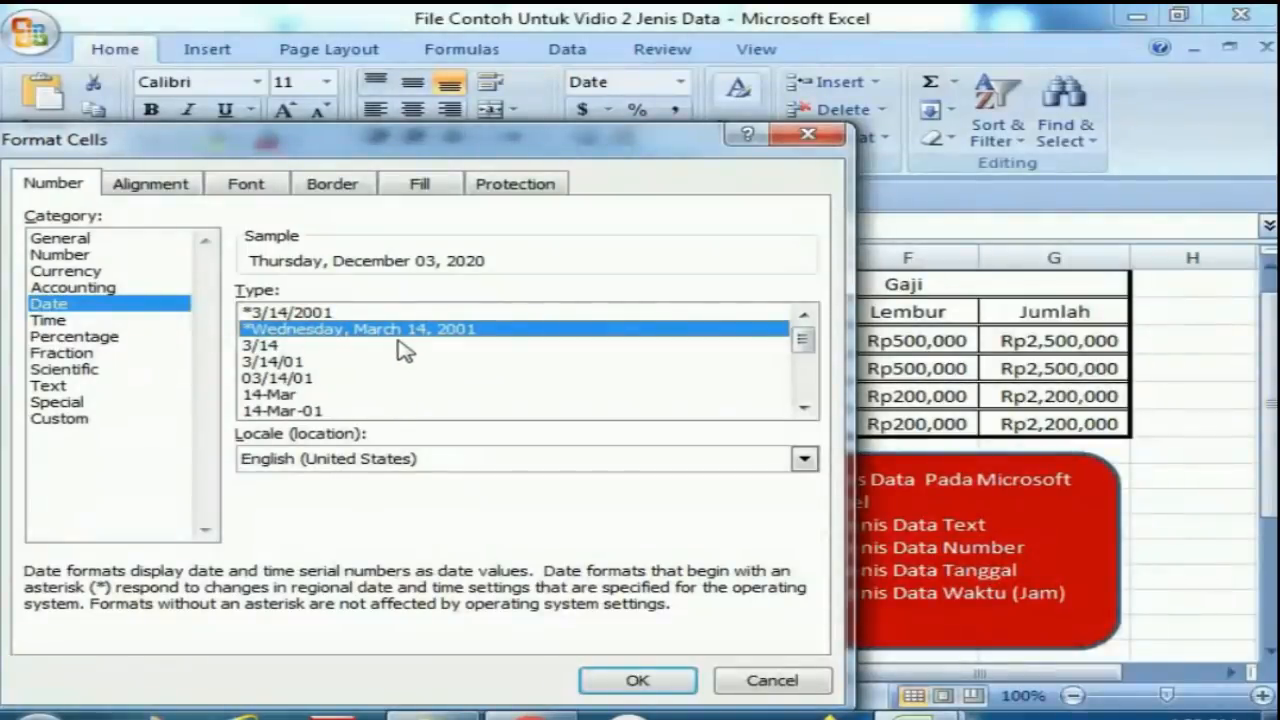
left_click(615, 681)
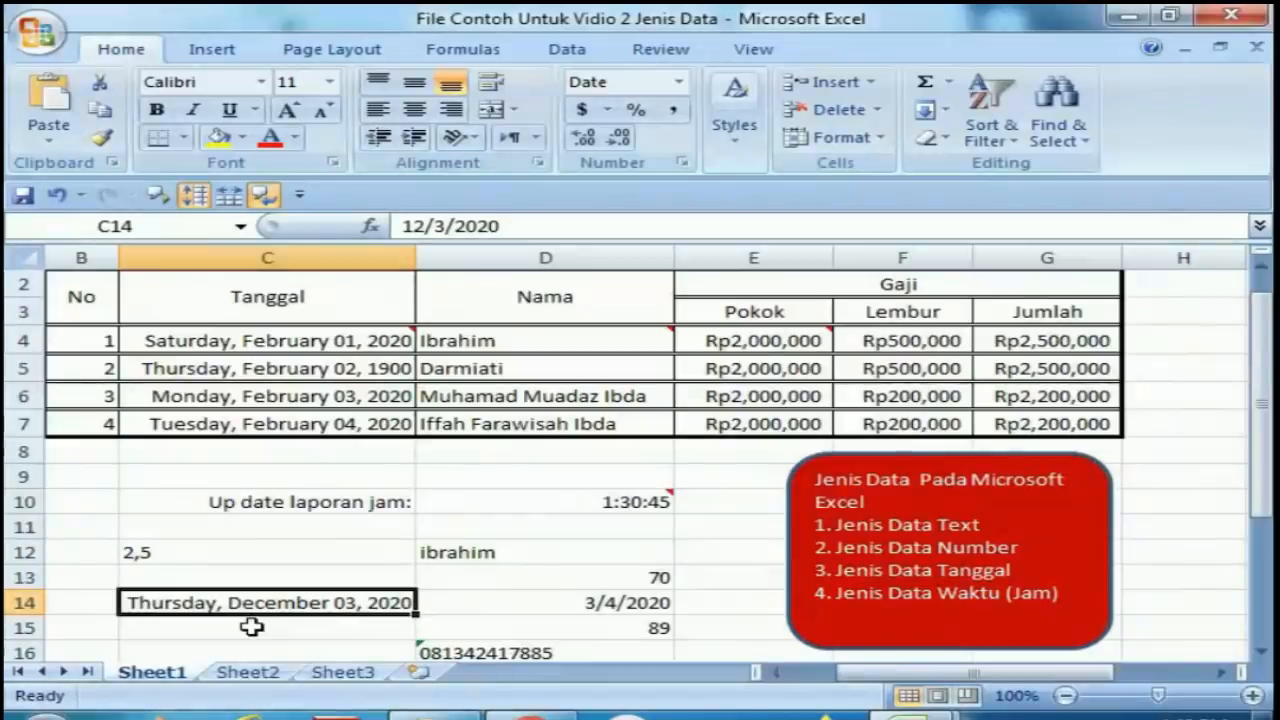
Step through the sample values in columns C and D from row 10 to row 20.
left_click(251, 626)
key("Down")
key("Down")
key("Down")
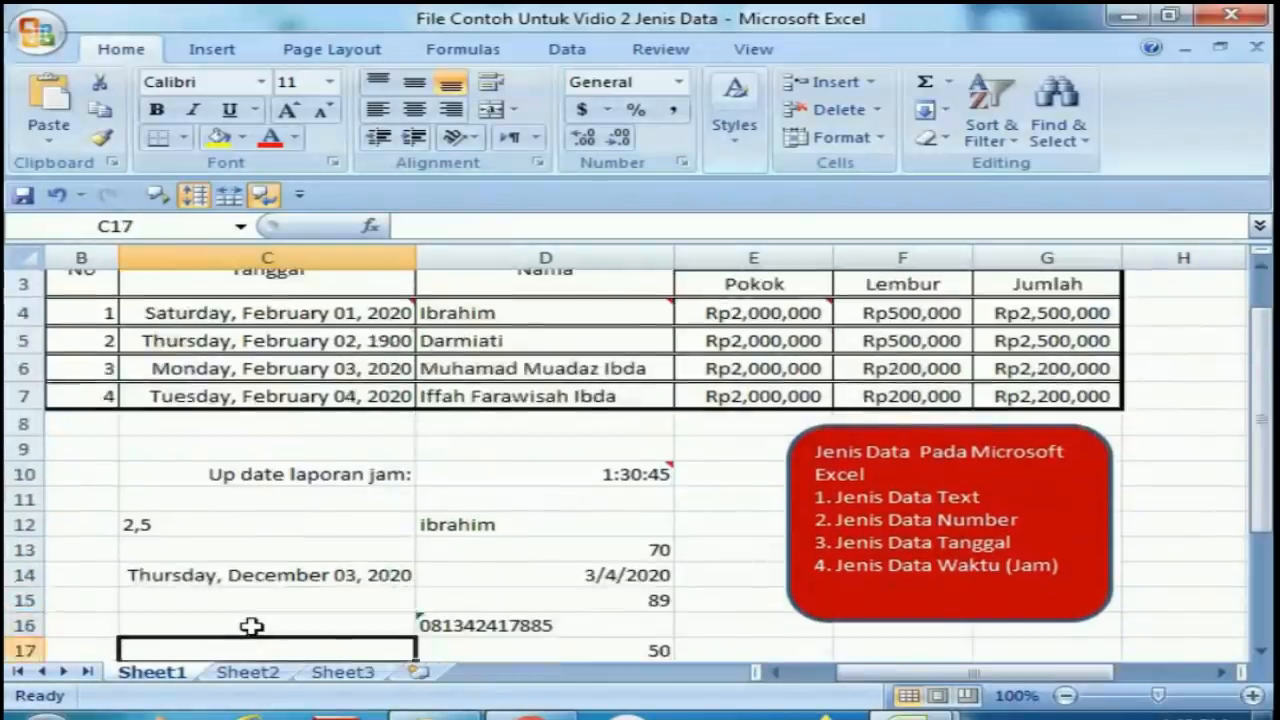
key("Up")
key("Up")
key("Up")
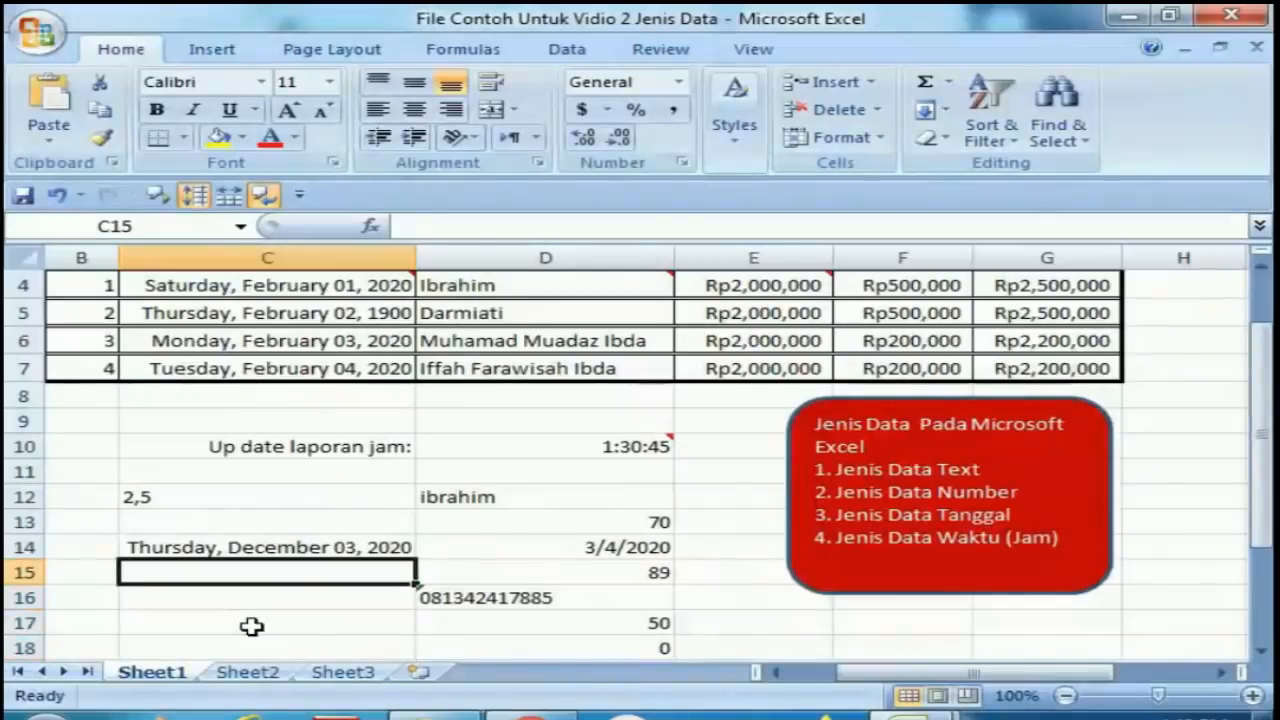
key("Right")
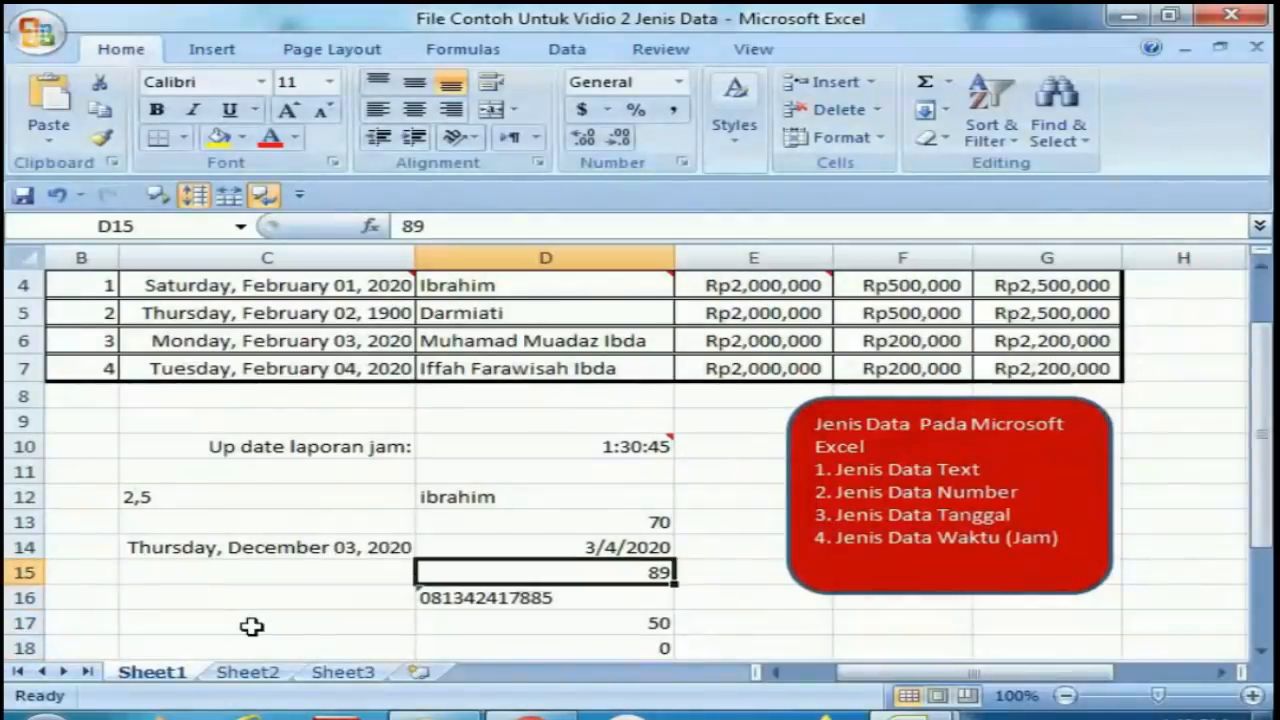
key("Down")
key("Down")
key("Down")
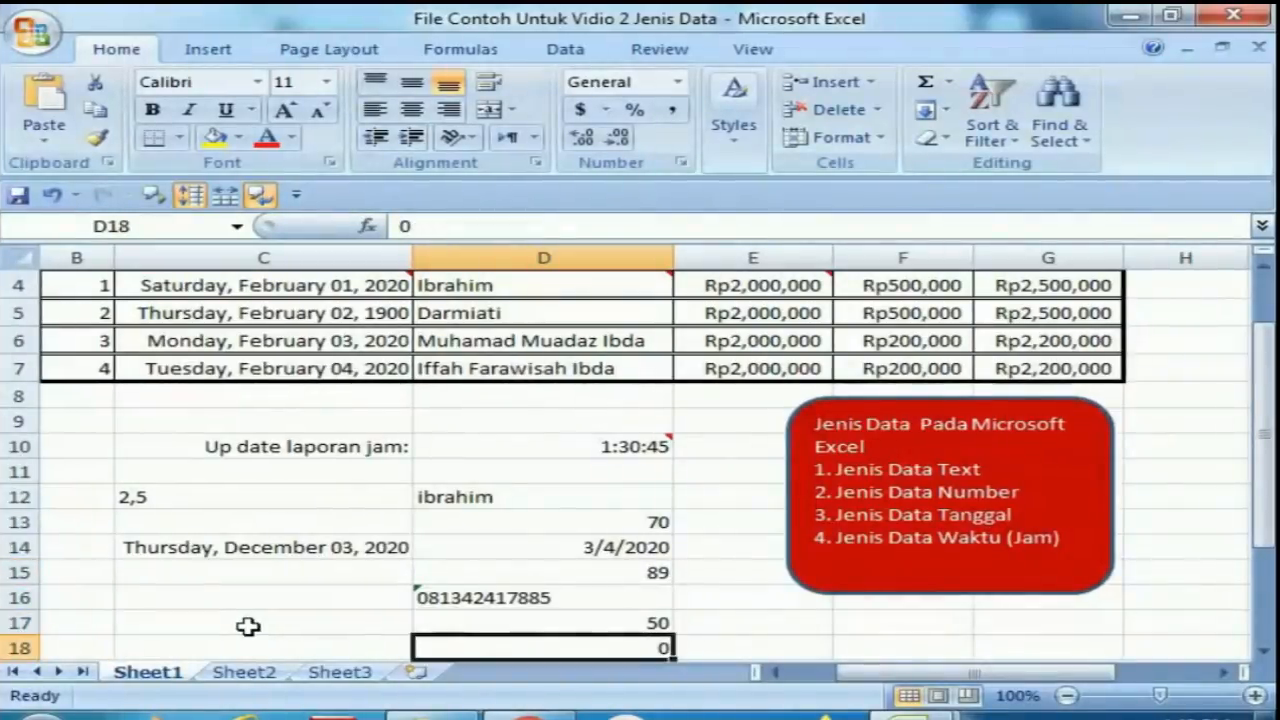
key("Down")
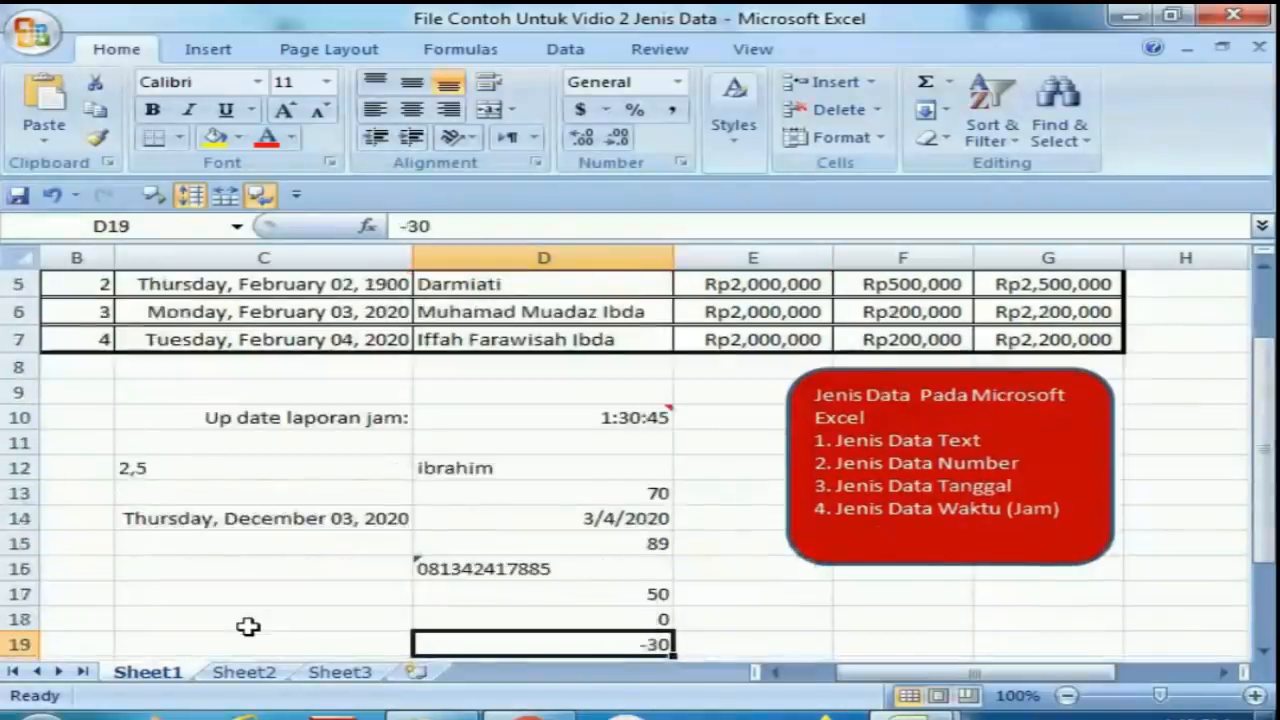
key("Down")
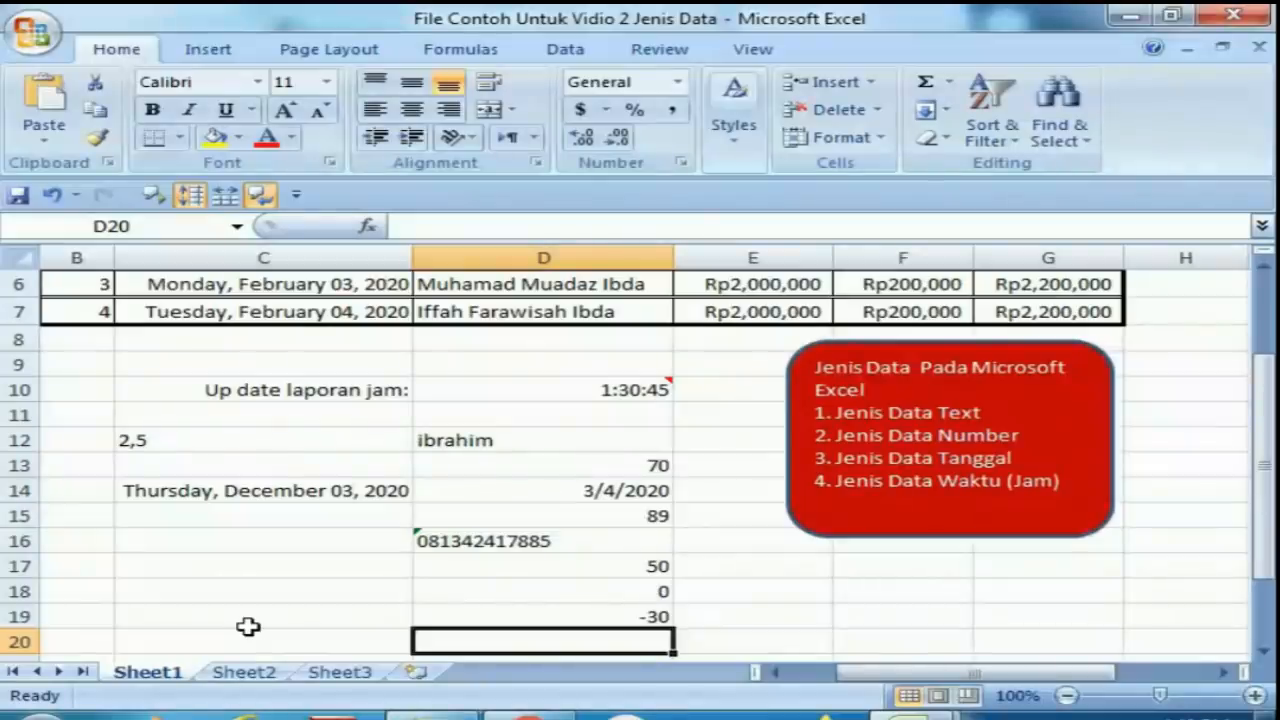
key("Up")
key("Up")
key("Up")
key("Up")
key("Up")
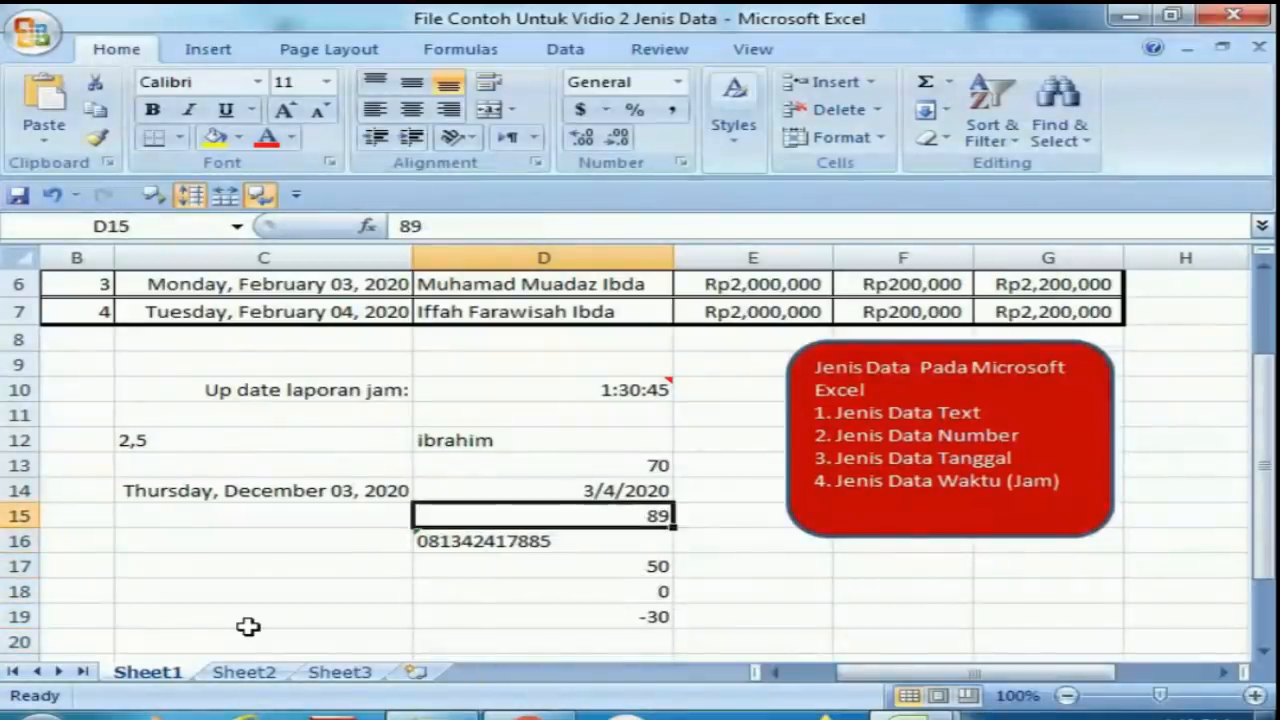
key("Up")
key("Up")
key("Up")
key("Up")
key("Up")
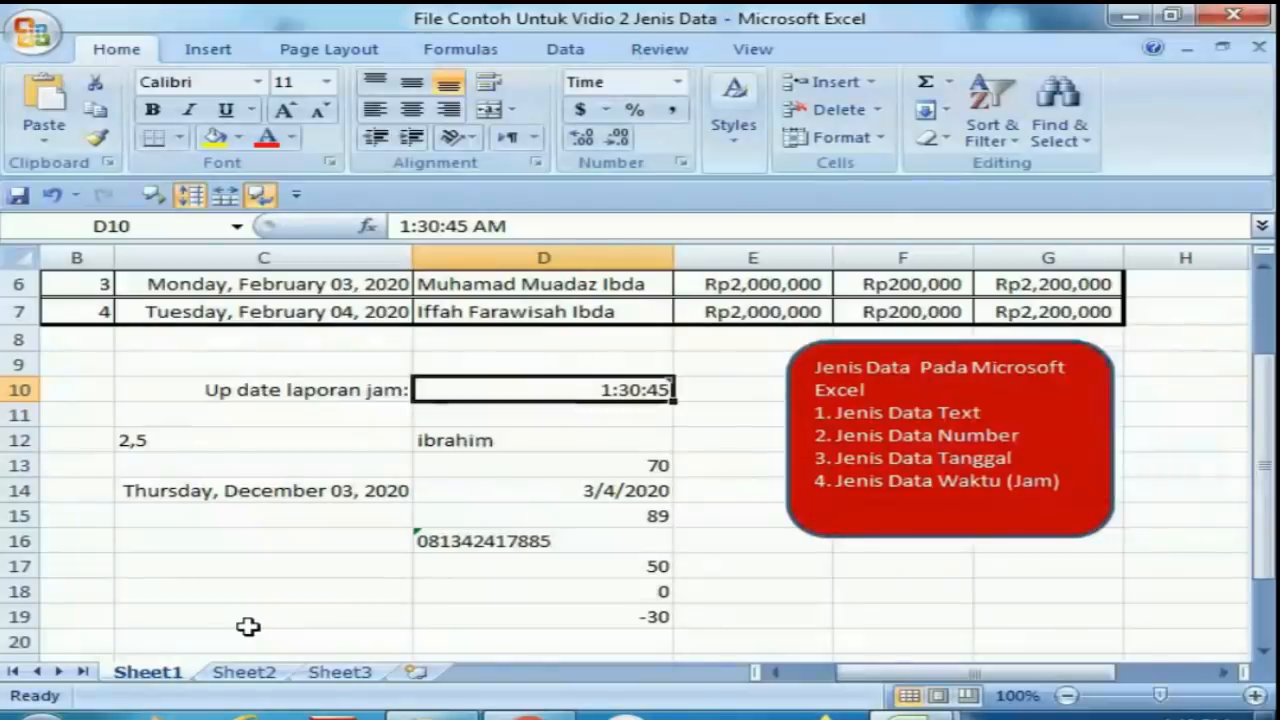
Enter the time 10:11:25 in cell C18.
left_click(207, 593)
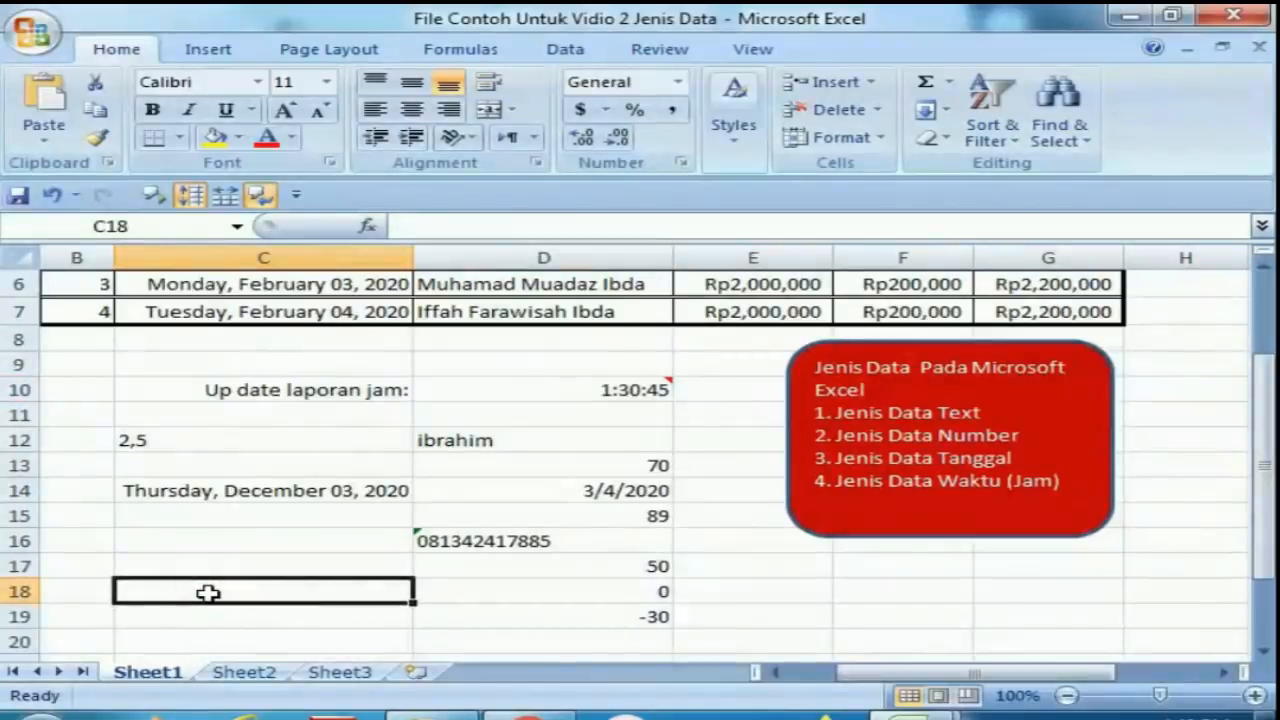
type("10")
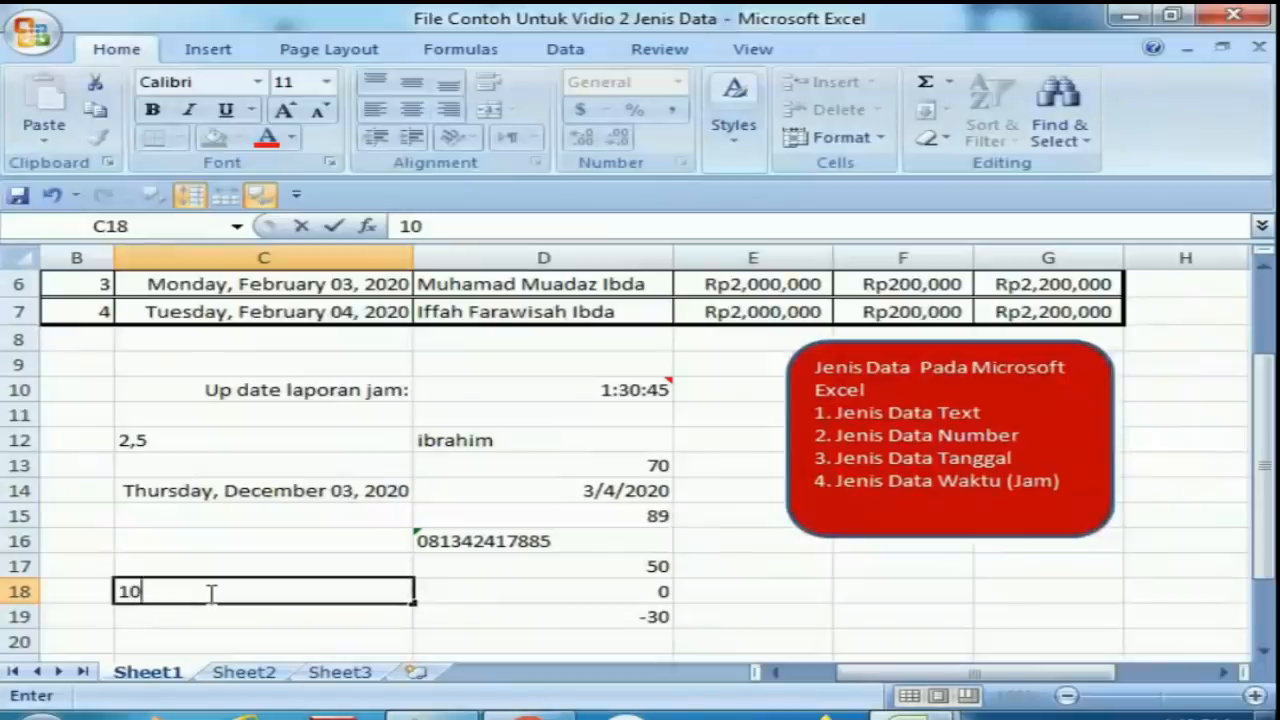
type(":11")
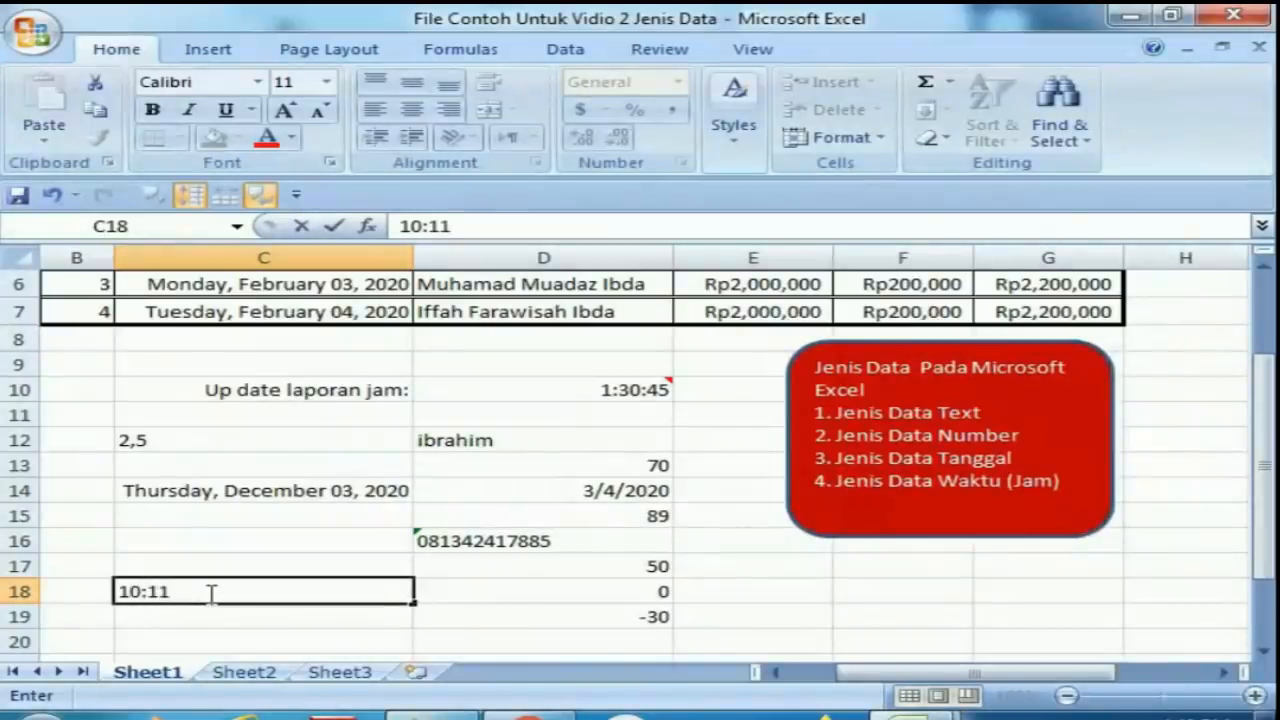
type(":")
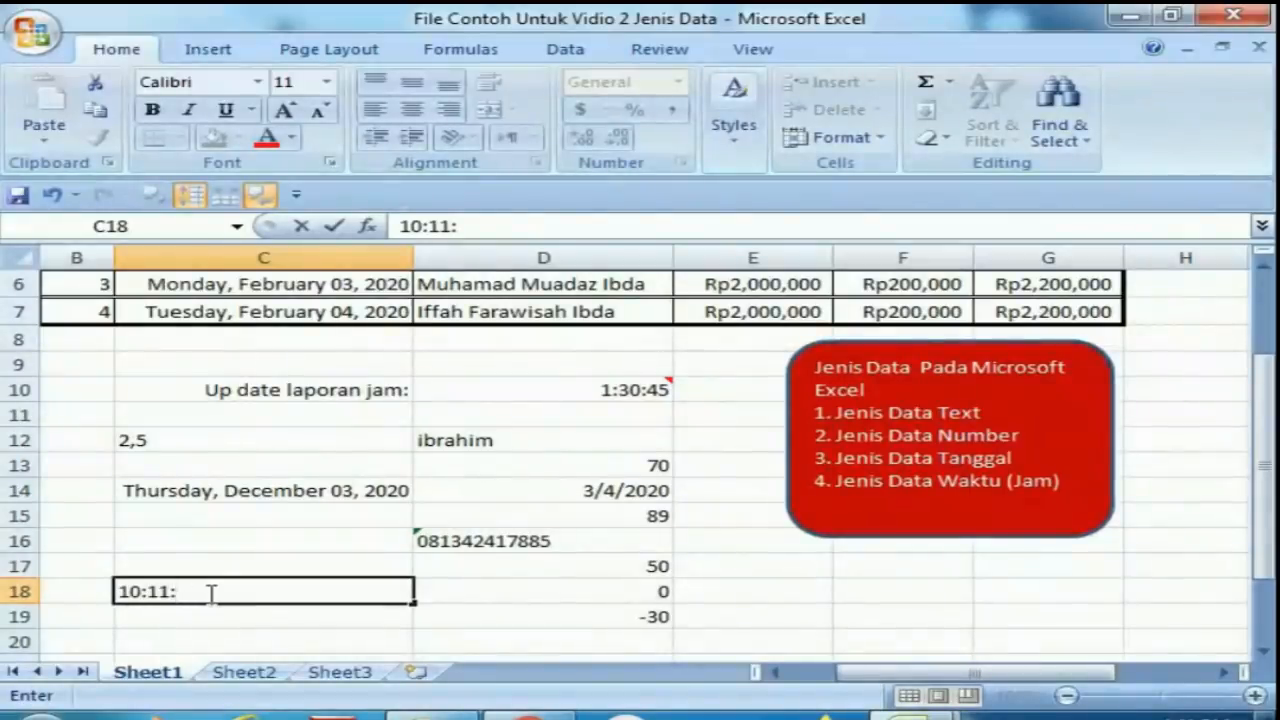
type("25")
key("Return")
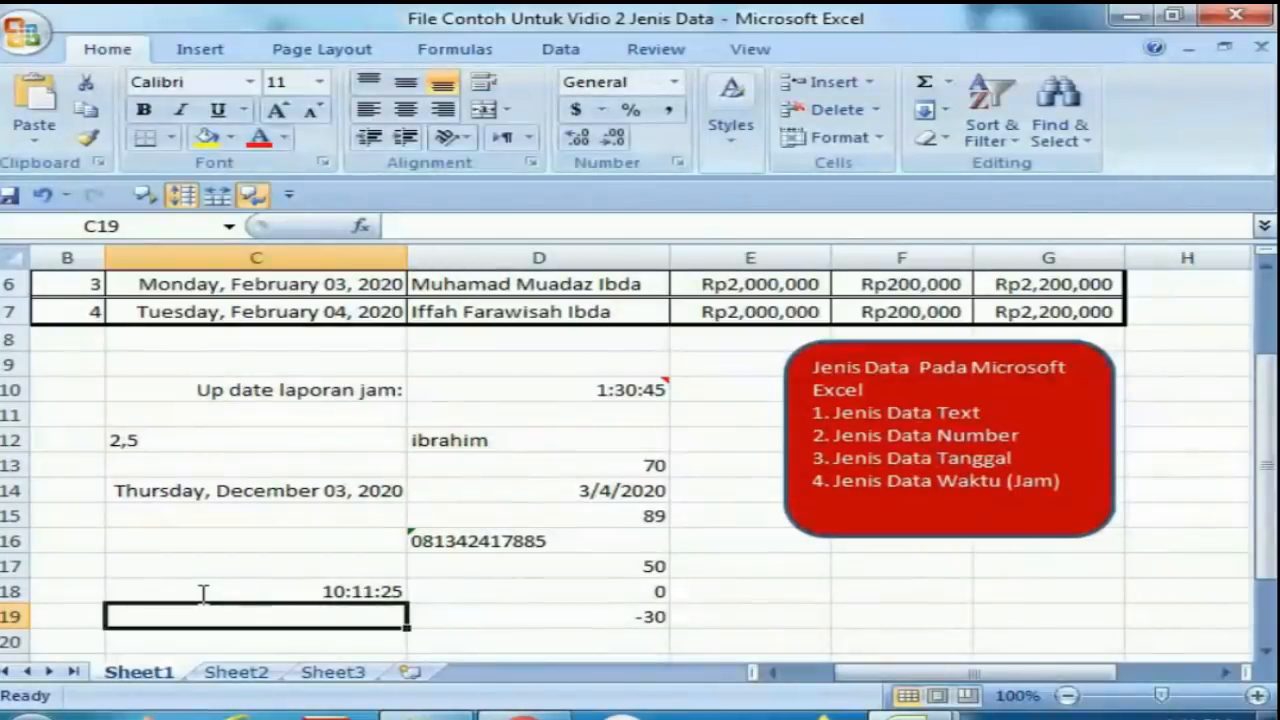
Enter the time 25:12:30 in cell C19.
type("25")
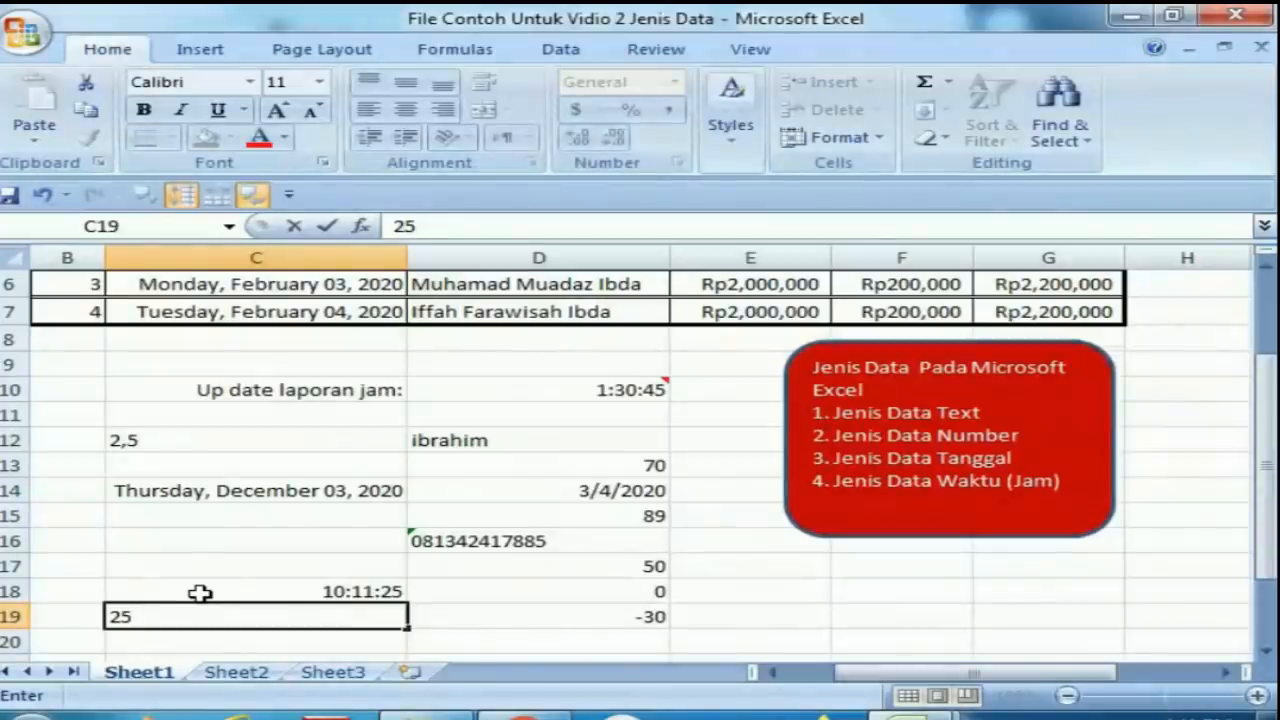
type(":12")
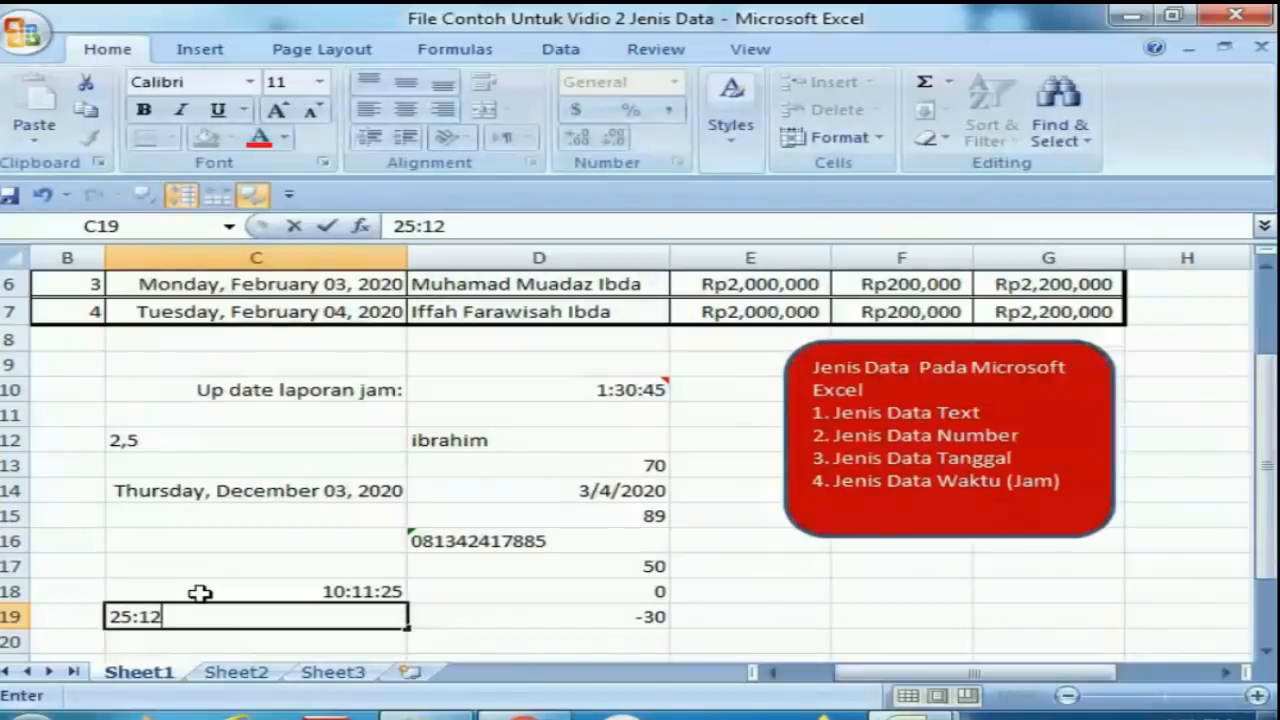
type(":30")
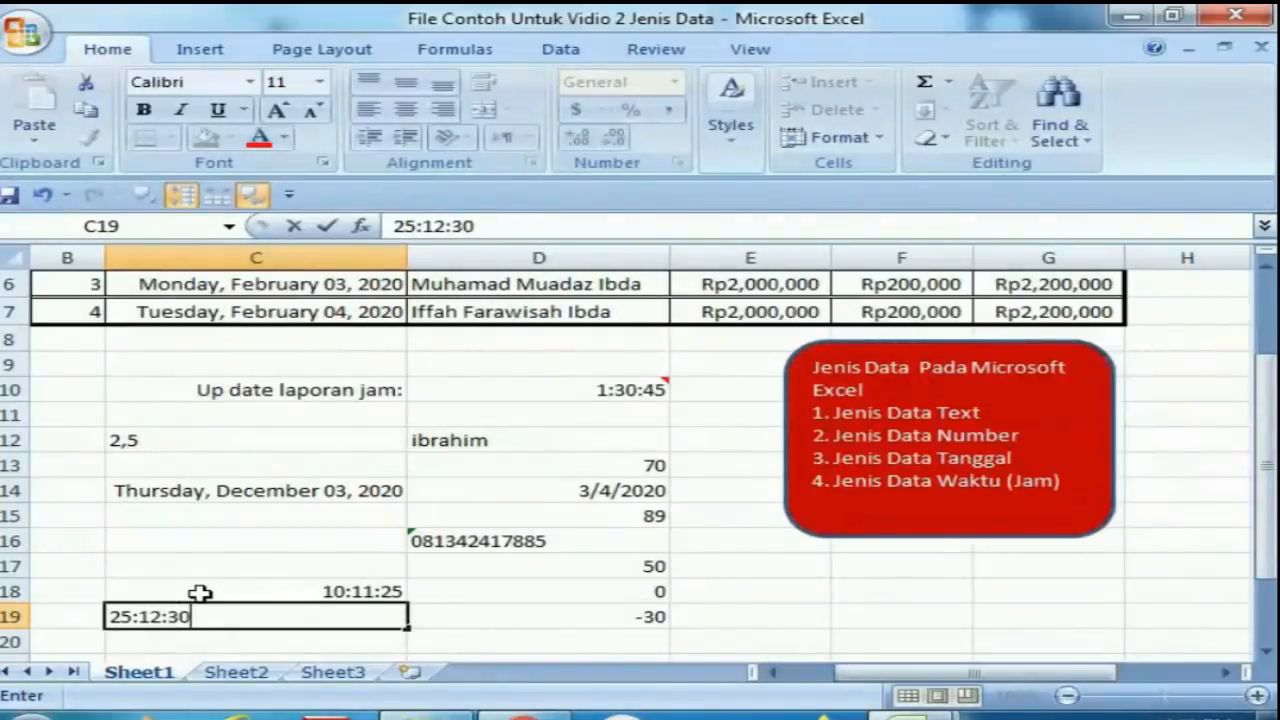
key("Return")
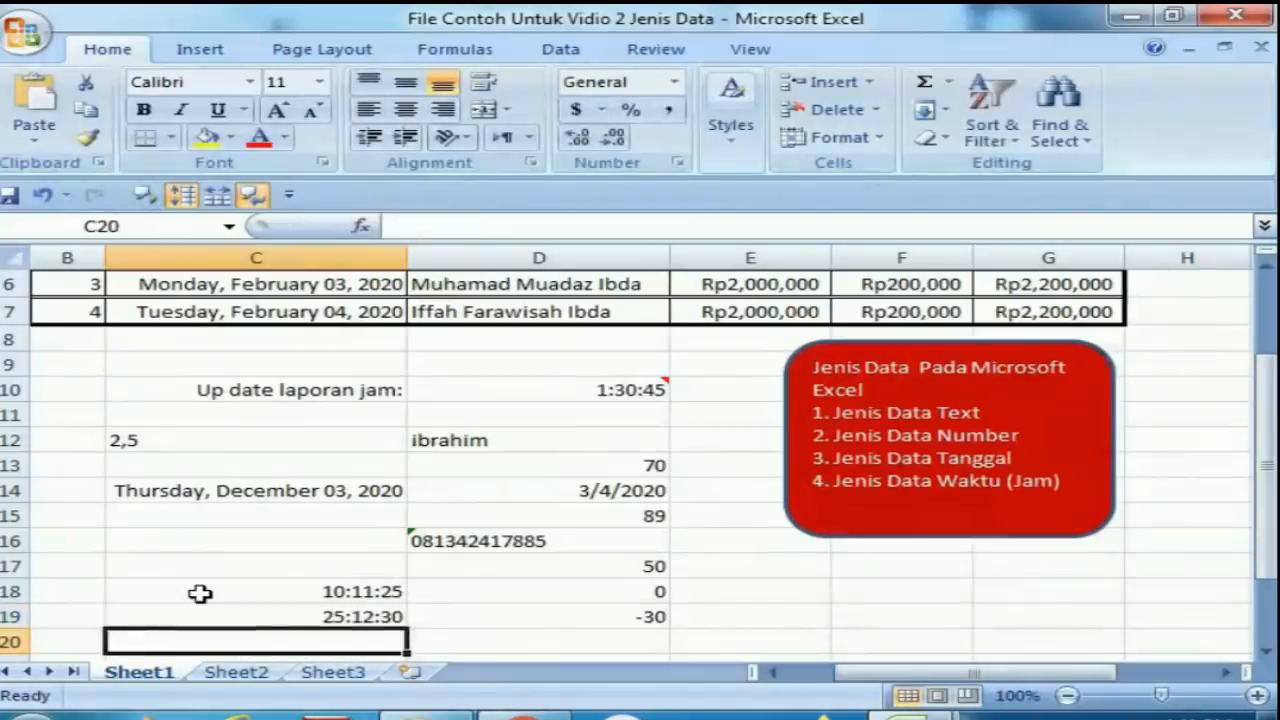
Examine the underlying value stored in cell C19.
left_click(290, 608)
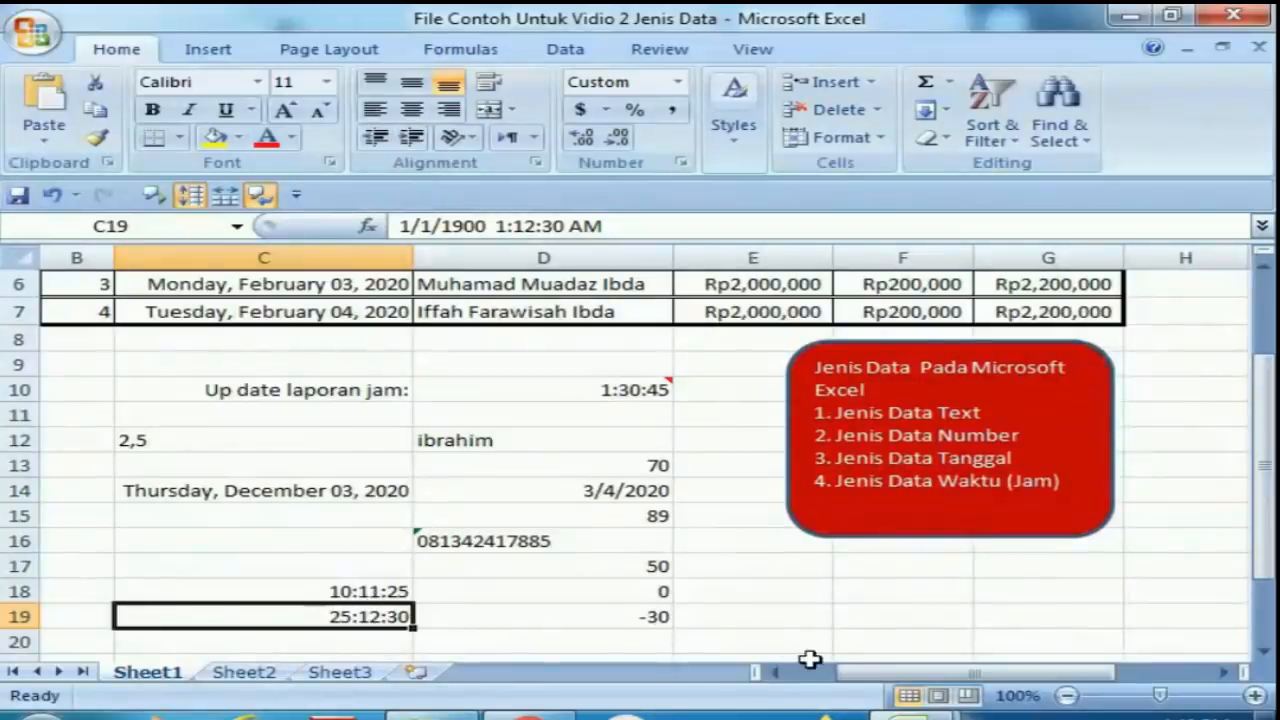
left_click_drag(810, 659, 780, 615)
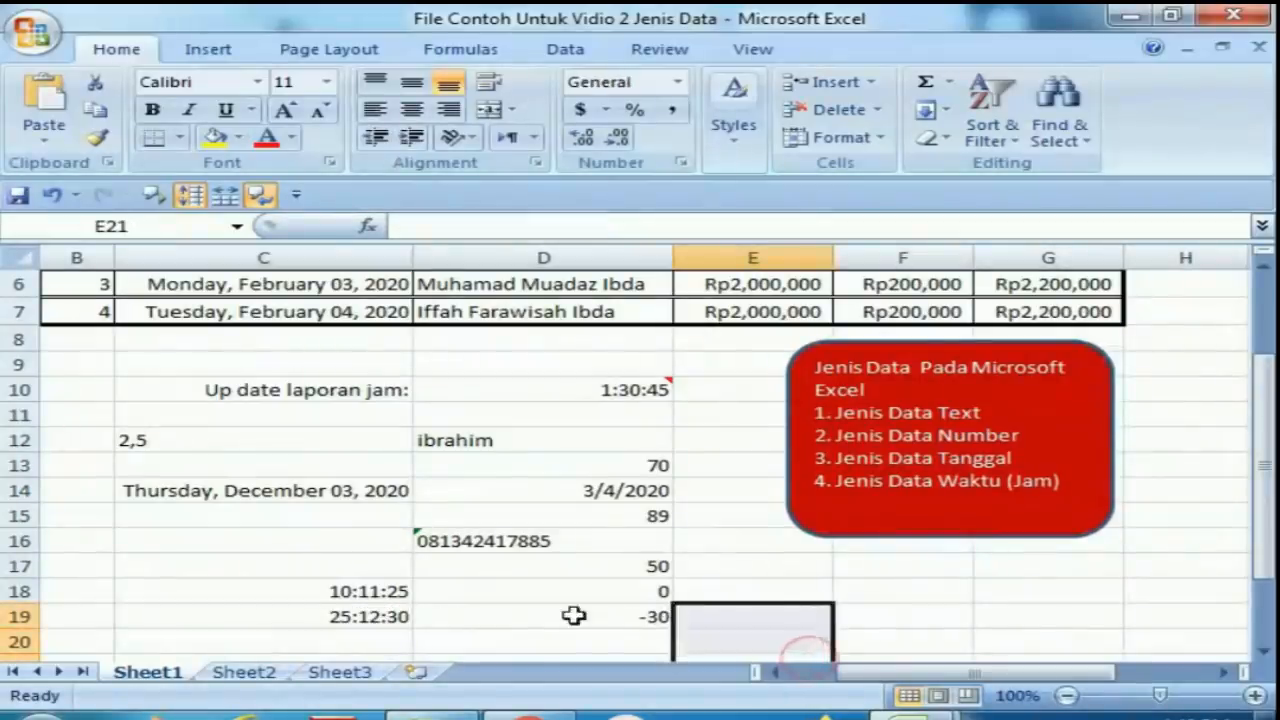
left_click(340, 620)
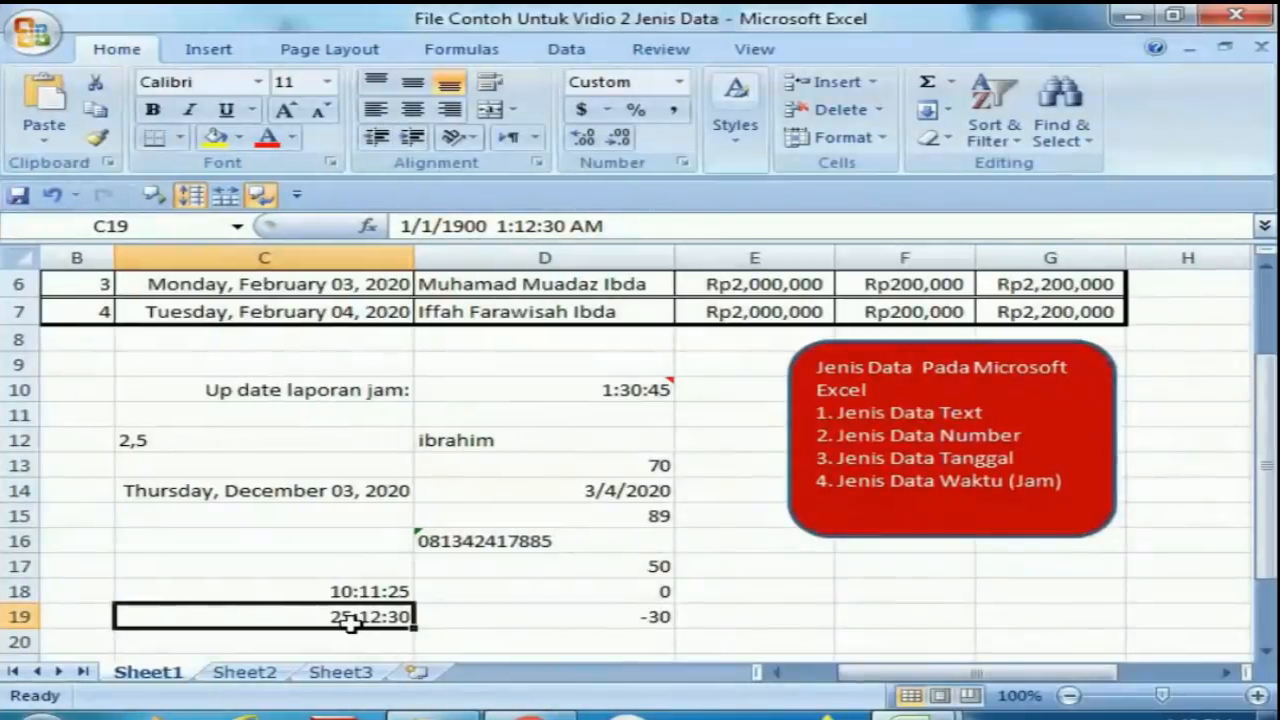
key("Return")
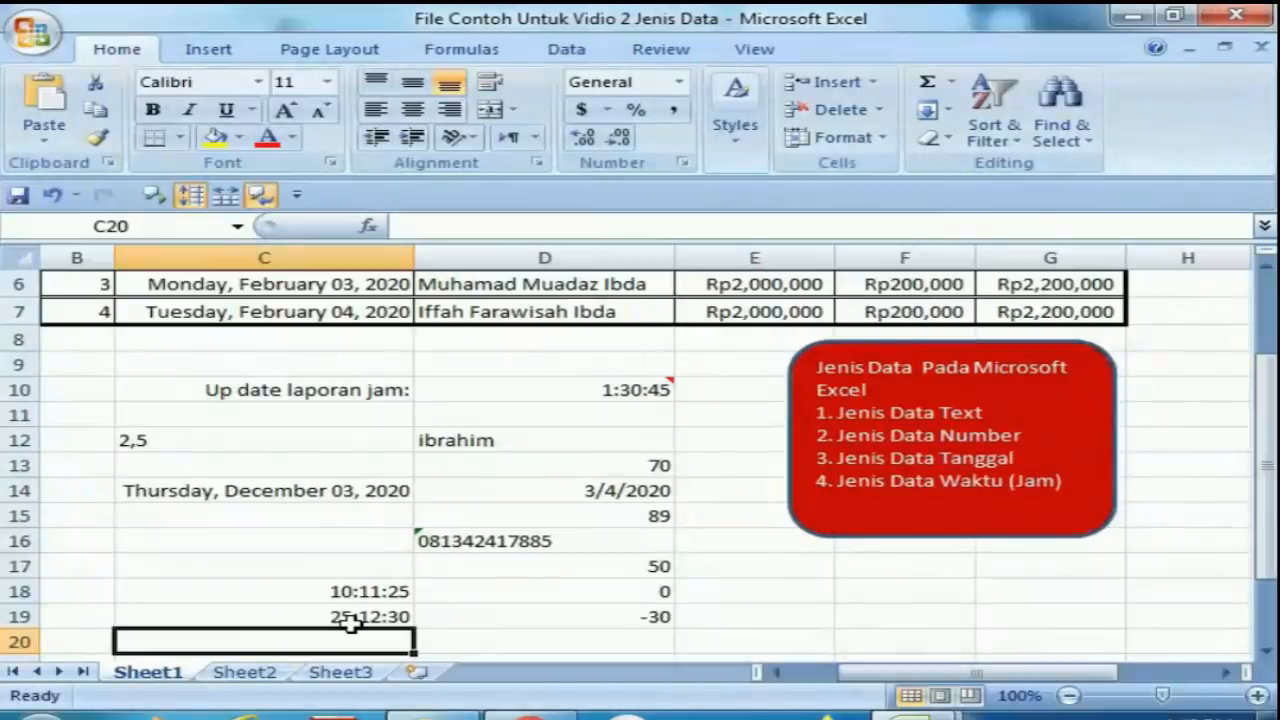
Enter the time 12:70:10 in cell C20.
type("2")
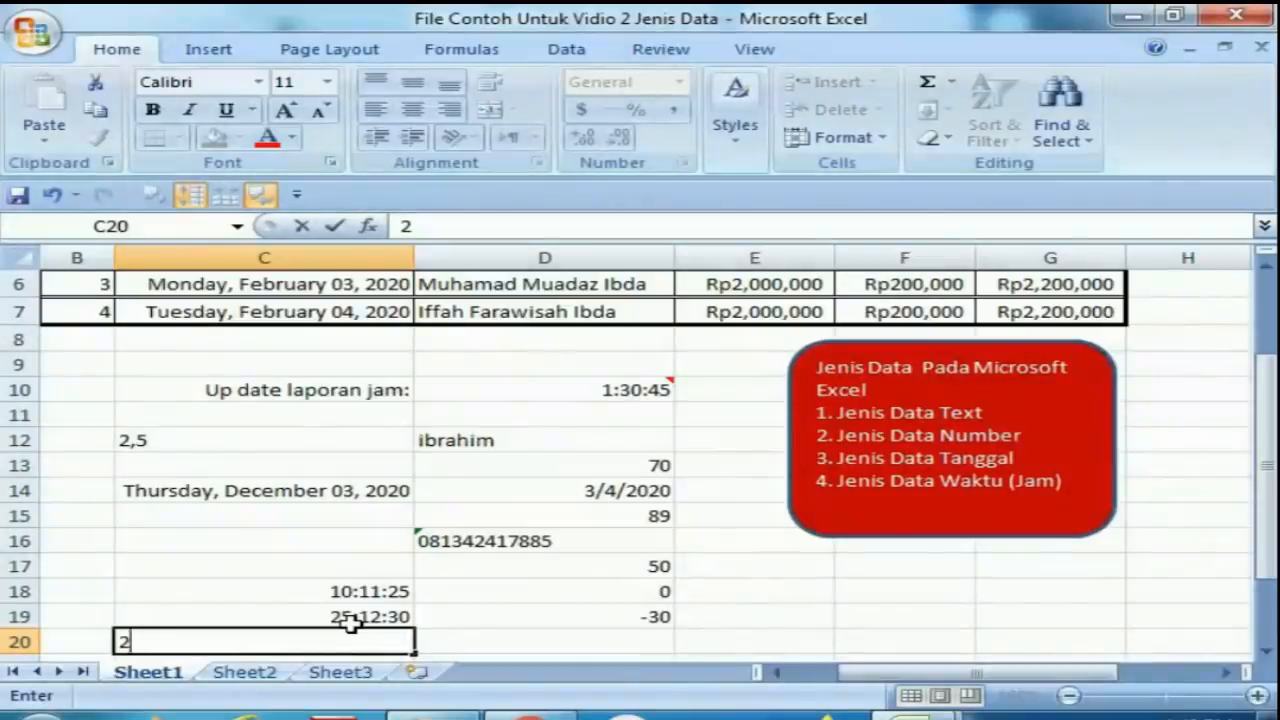
key("BackSpace")
type("12:70:")
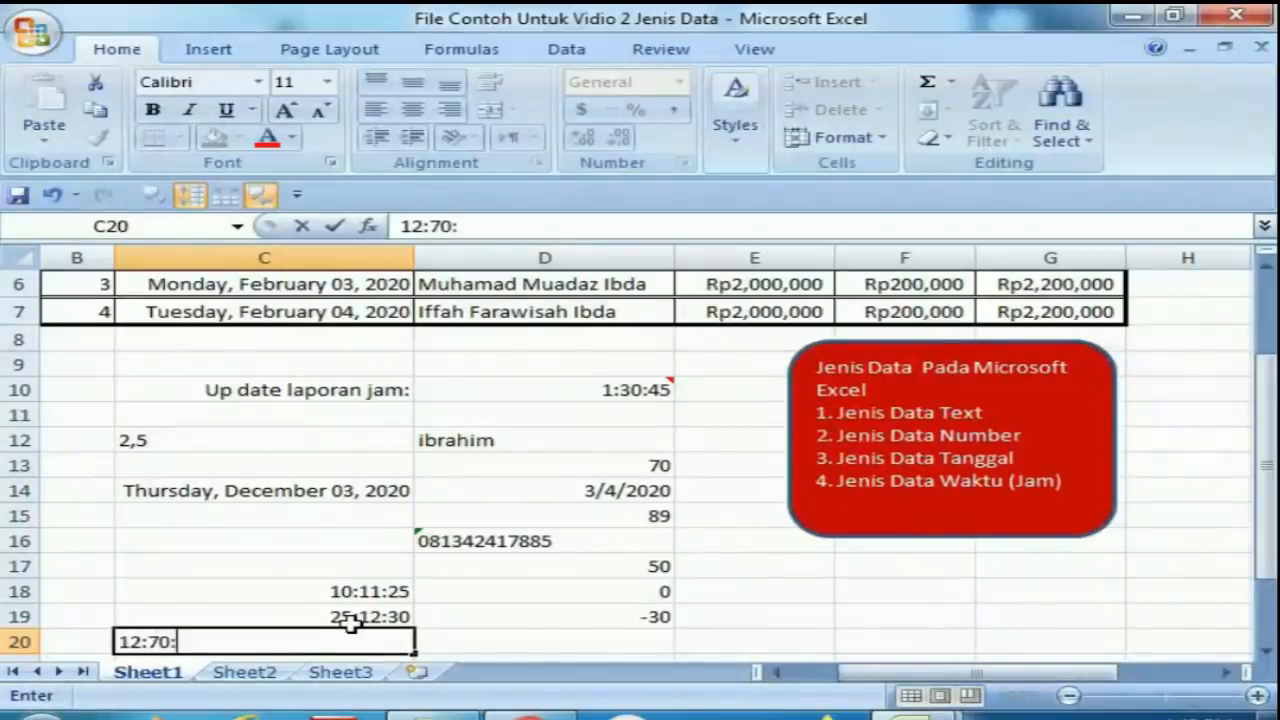
type("10")
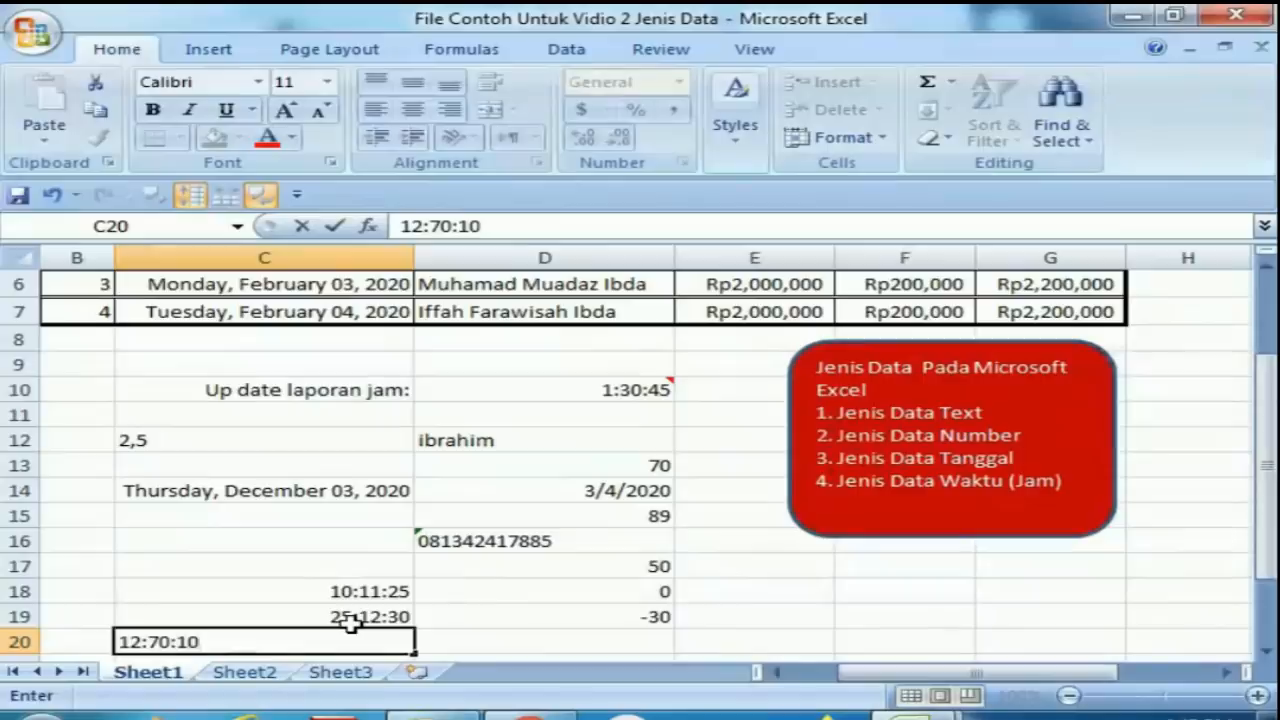
key("Return")
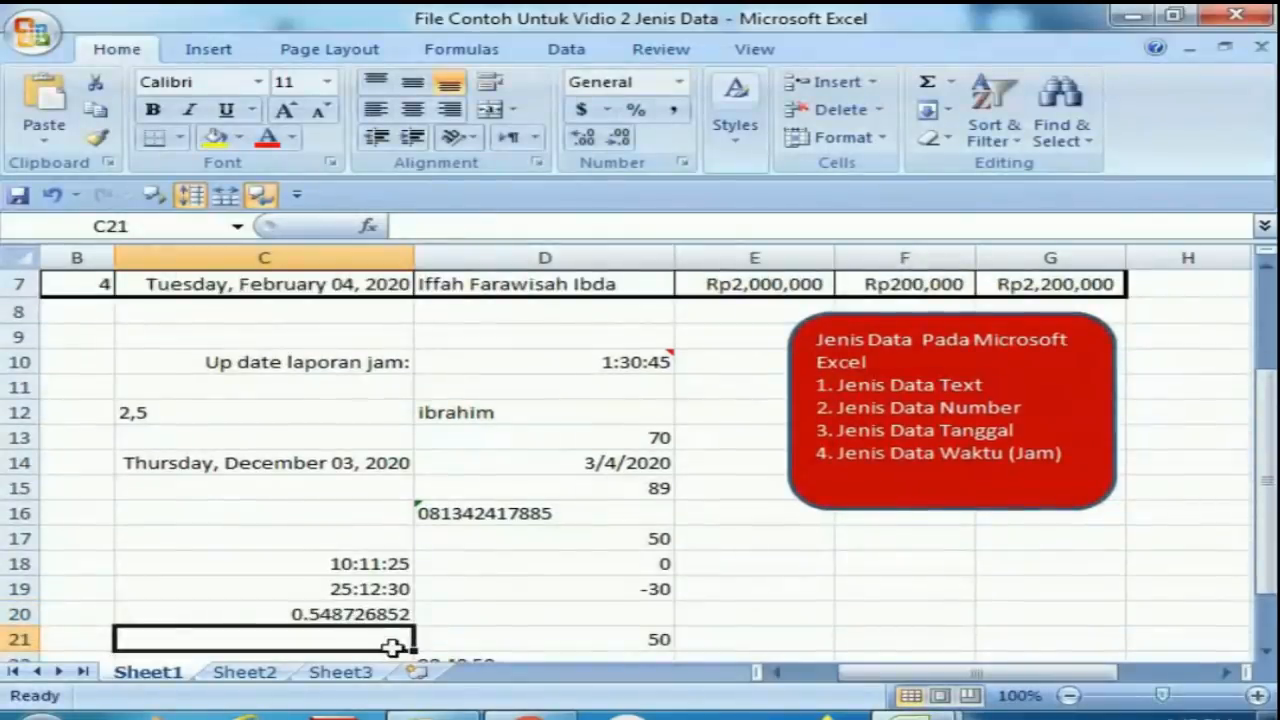
Format the time in cell C18 with the h:mm:ss AM/PM custom time format.
left_click(330, 614)
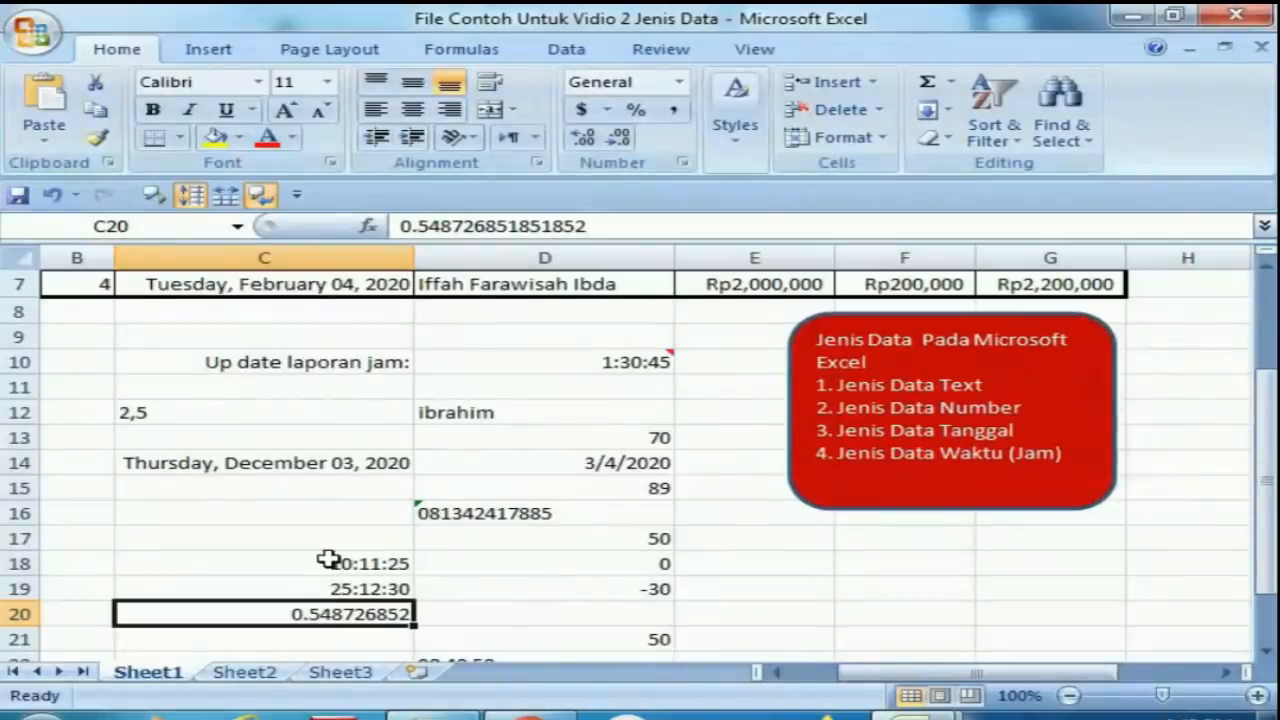
left_click(329, 561)
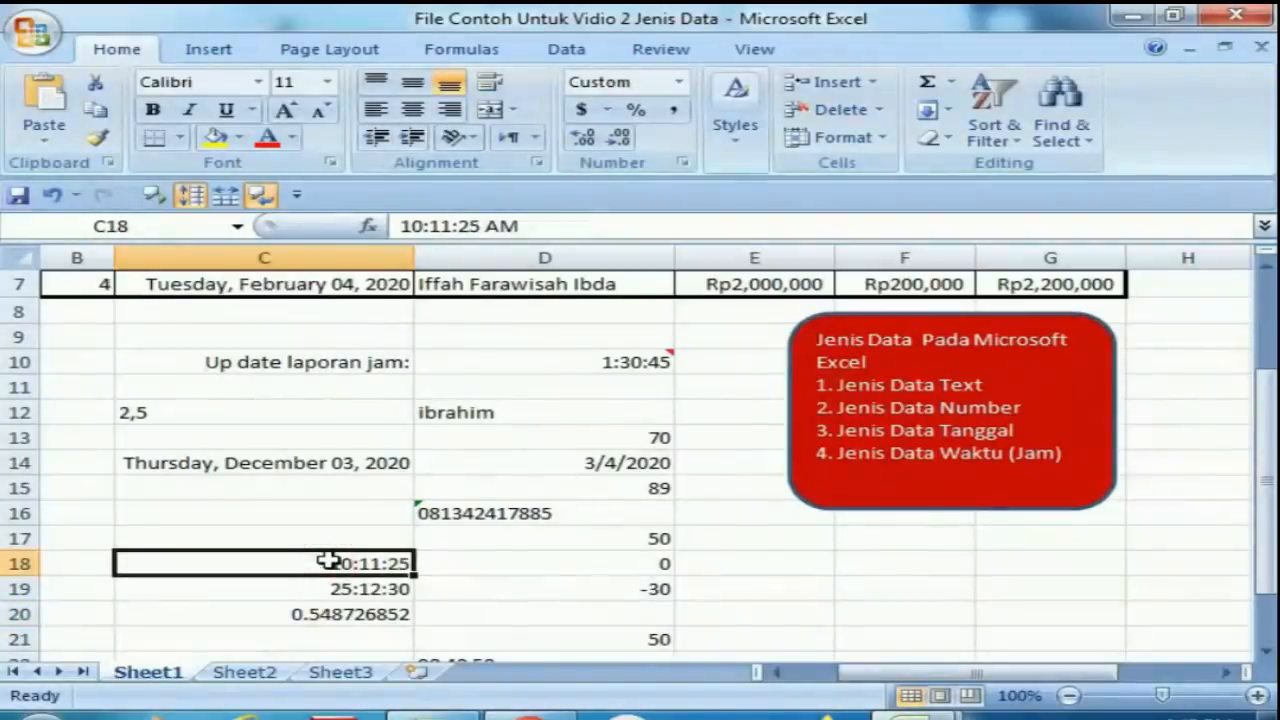
right_click(329, 561)
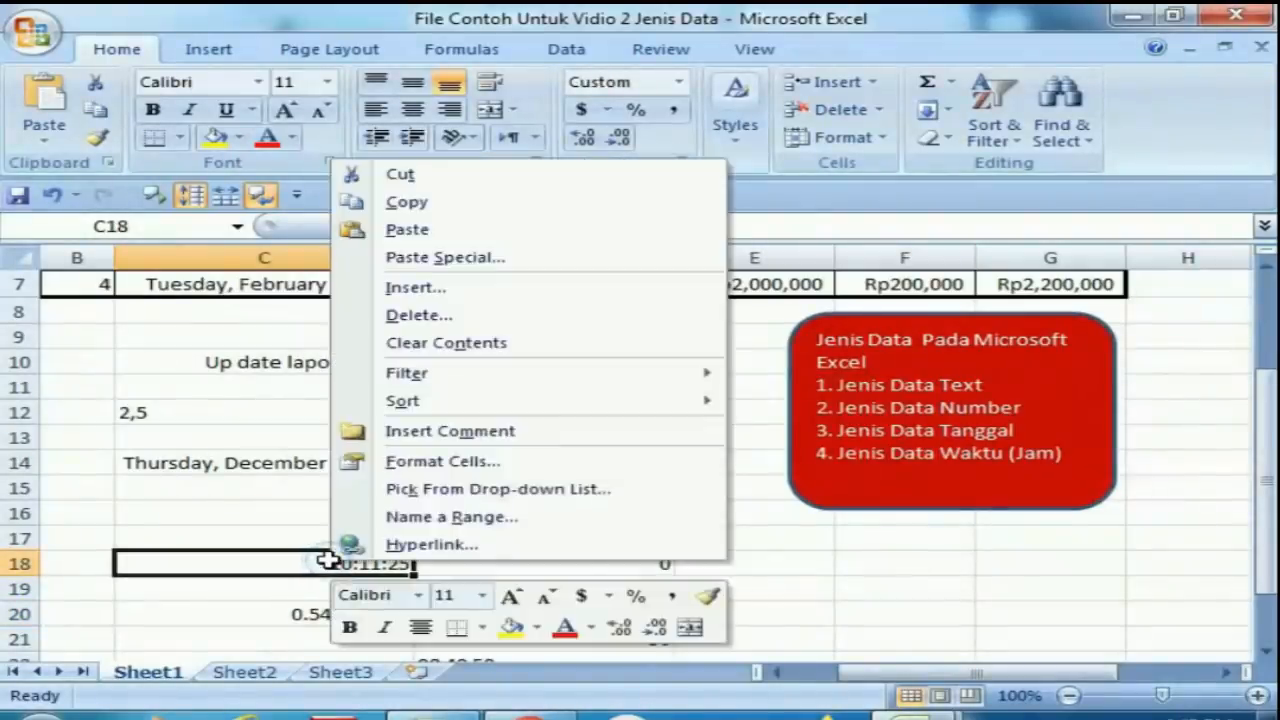
left_click(420, 465)
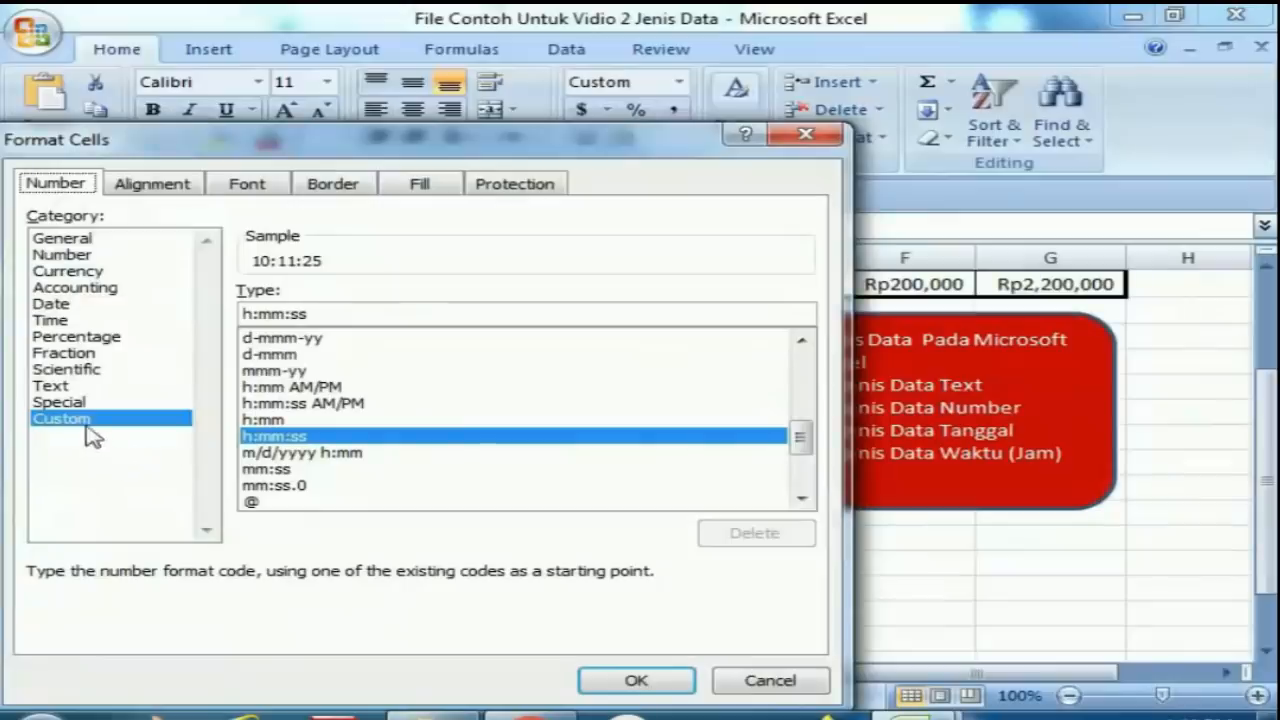
left_click(279, 403)
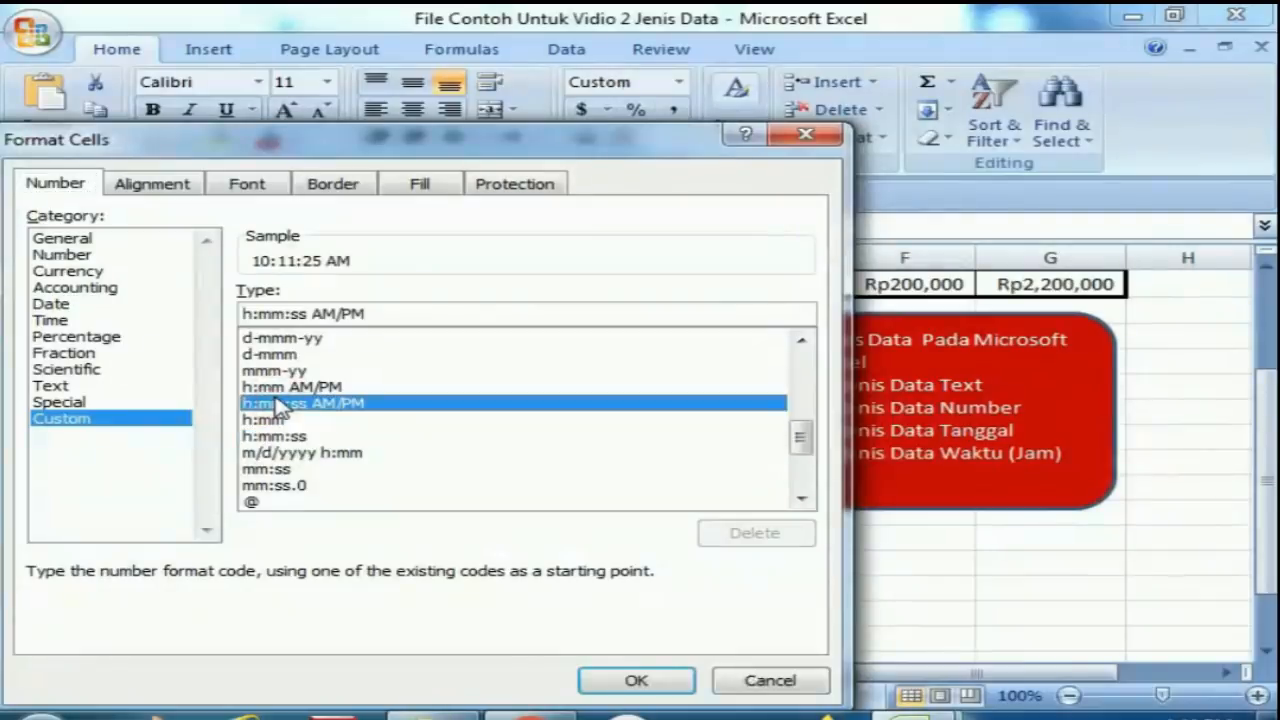
left_click(645, 682)
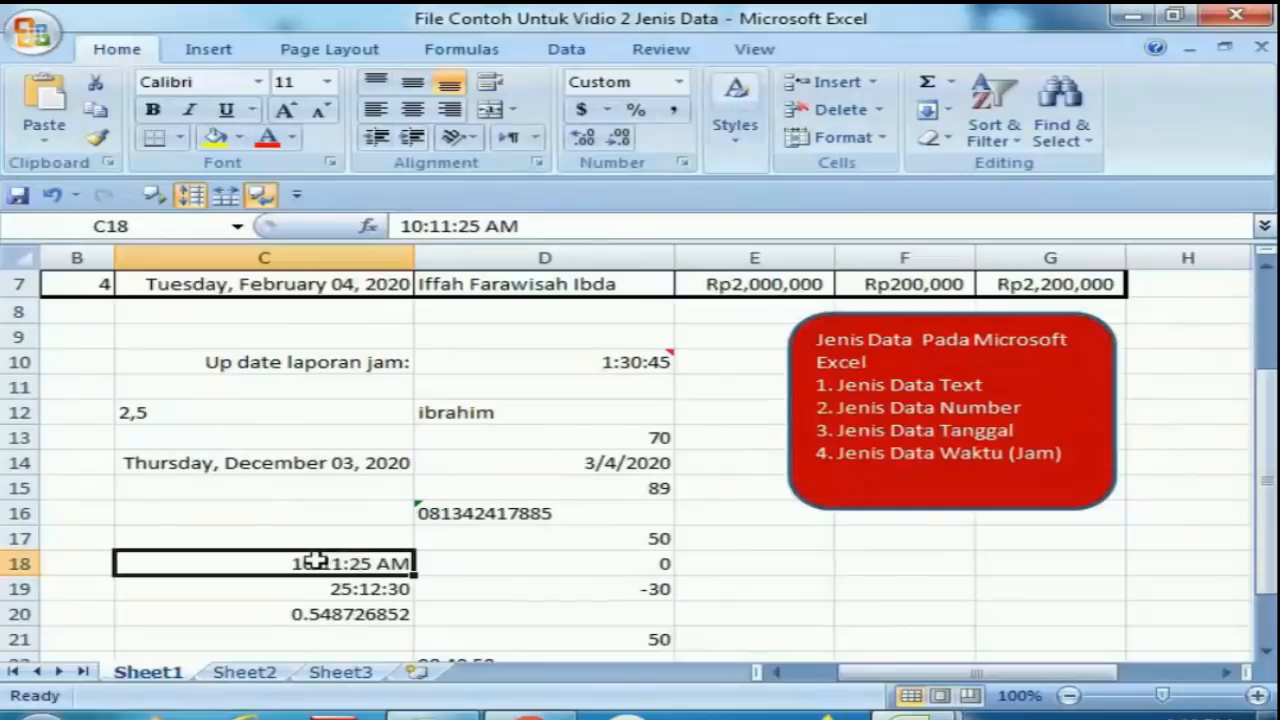
Move through the date, name, salary and time cells in columns C to E to examine their formats.
double_click(392, 563)
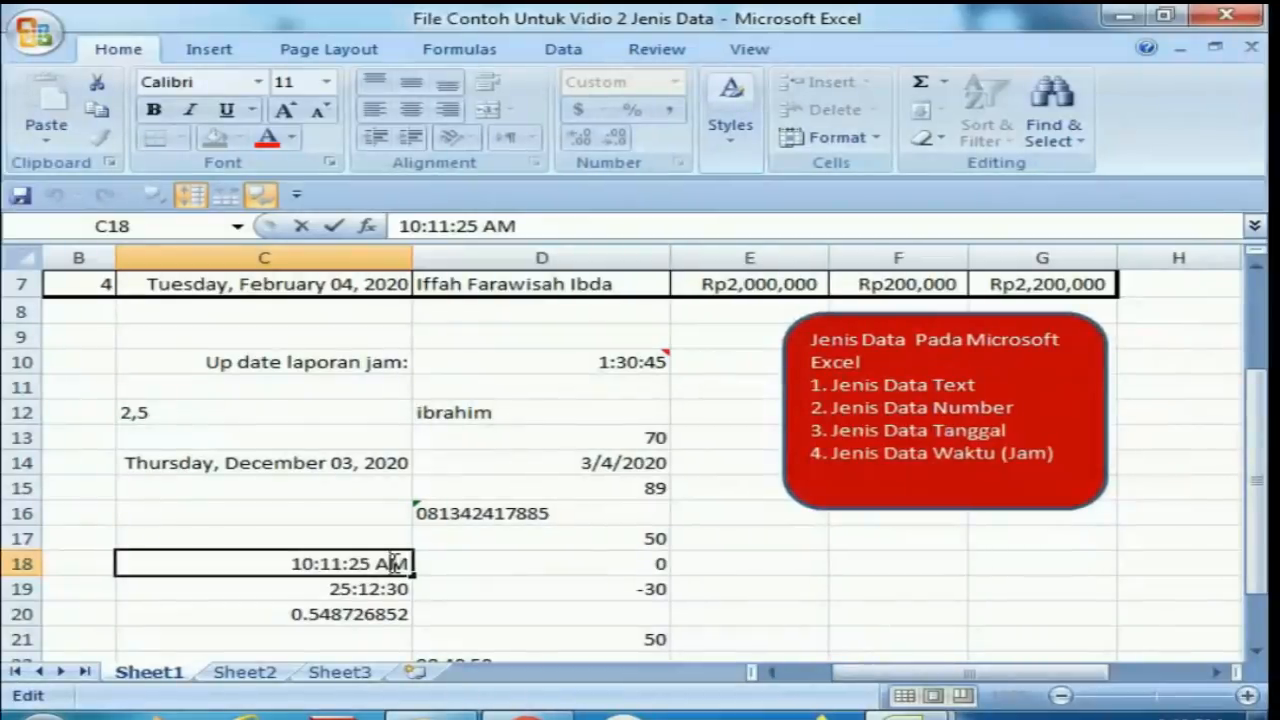
key("Return")
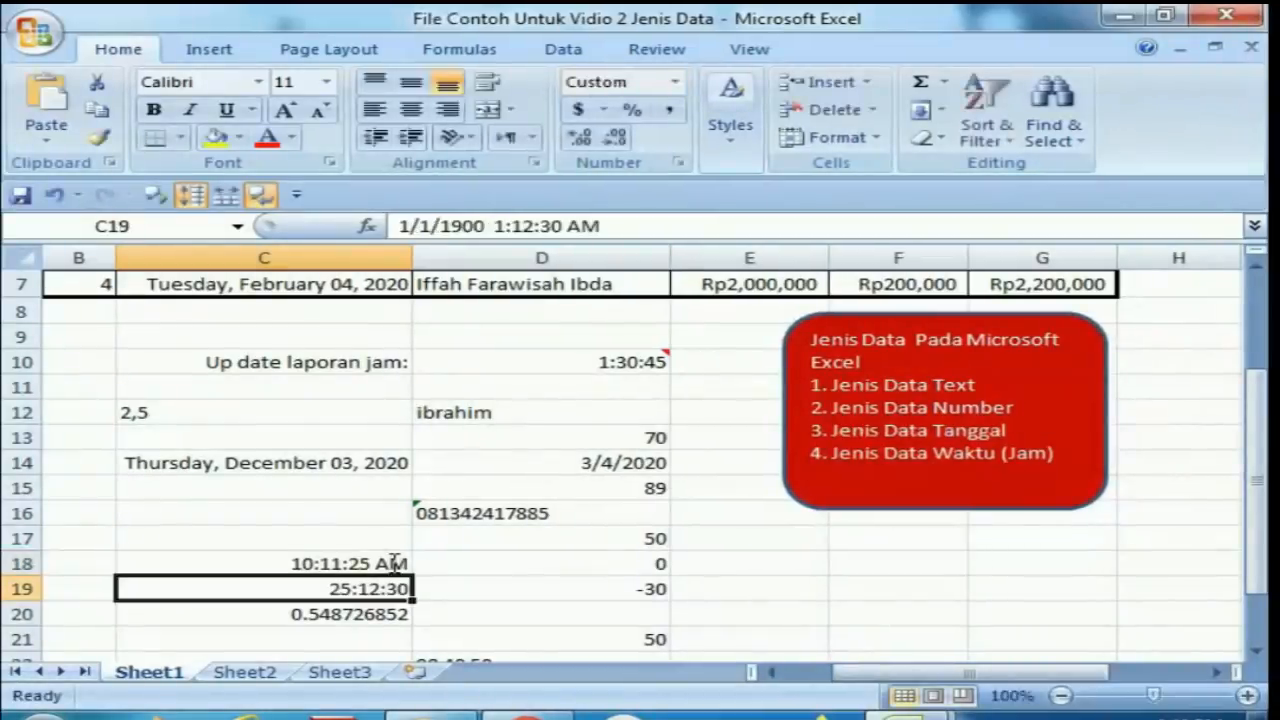
key("Up")
key("Up")
key("Up")
key("Up")
key("Up")
key("Up")
key("Up")
key("Up")
key("Up")
key("Up")
key("Up")
key("Up")
key("Up")
key("Up")
key("Up")
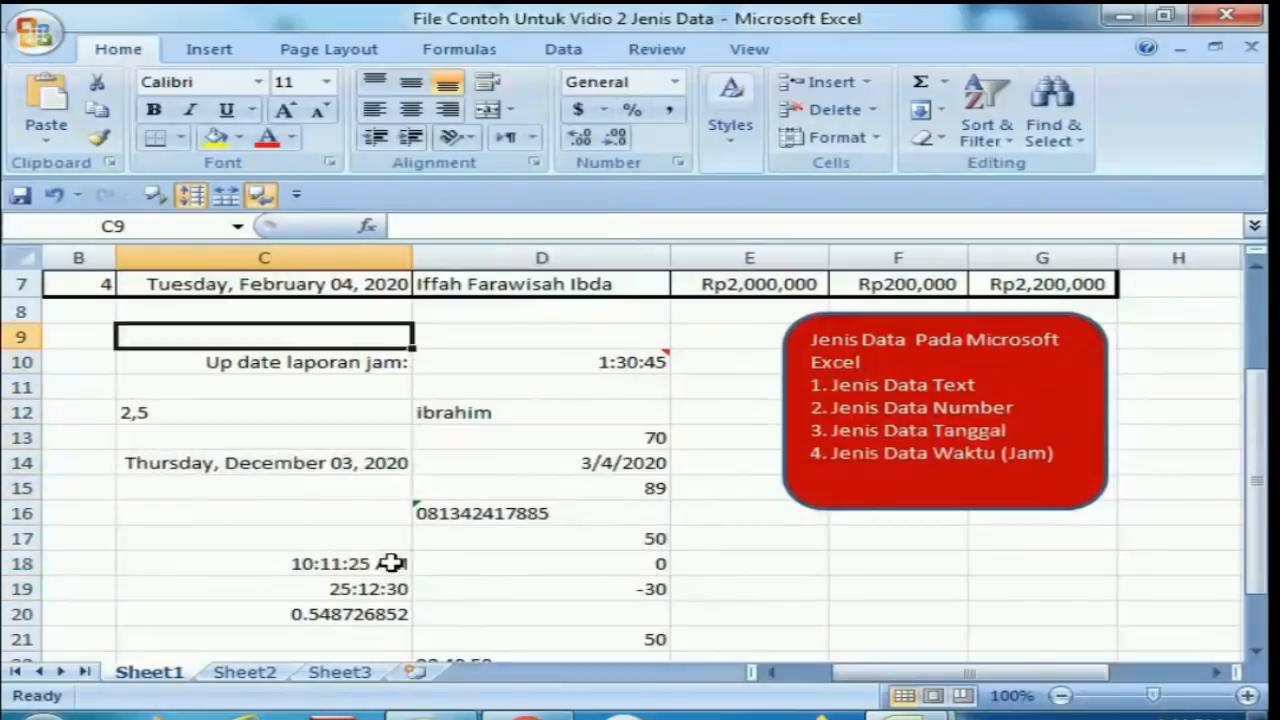
key("Up")
key("Up")
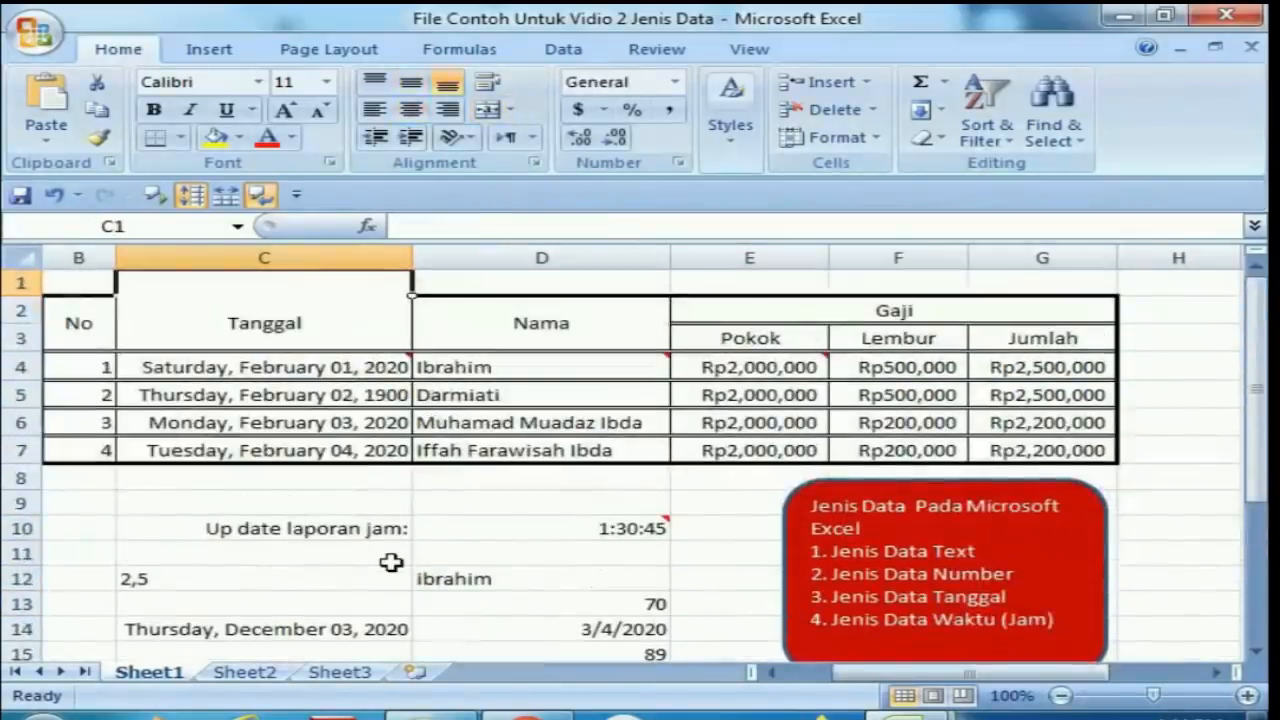
key("Down")
key("Down")
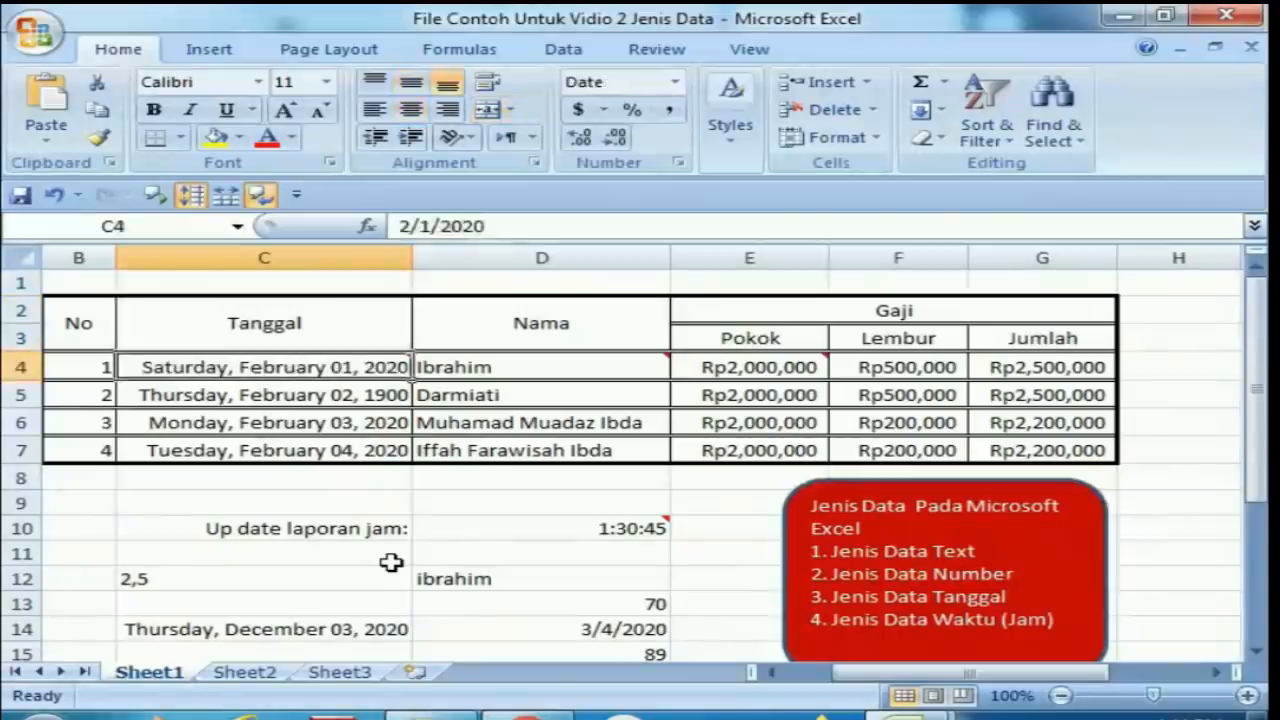
key("Right")
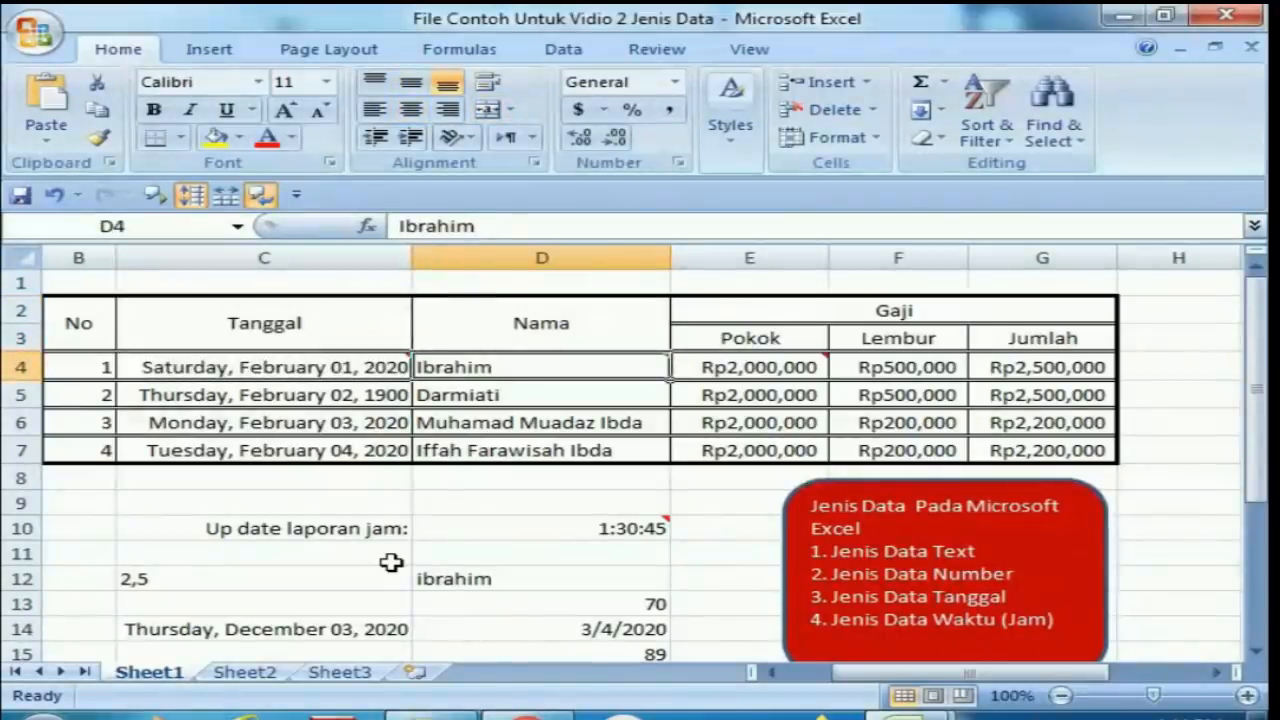
key("Right")
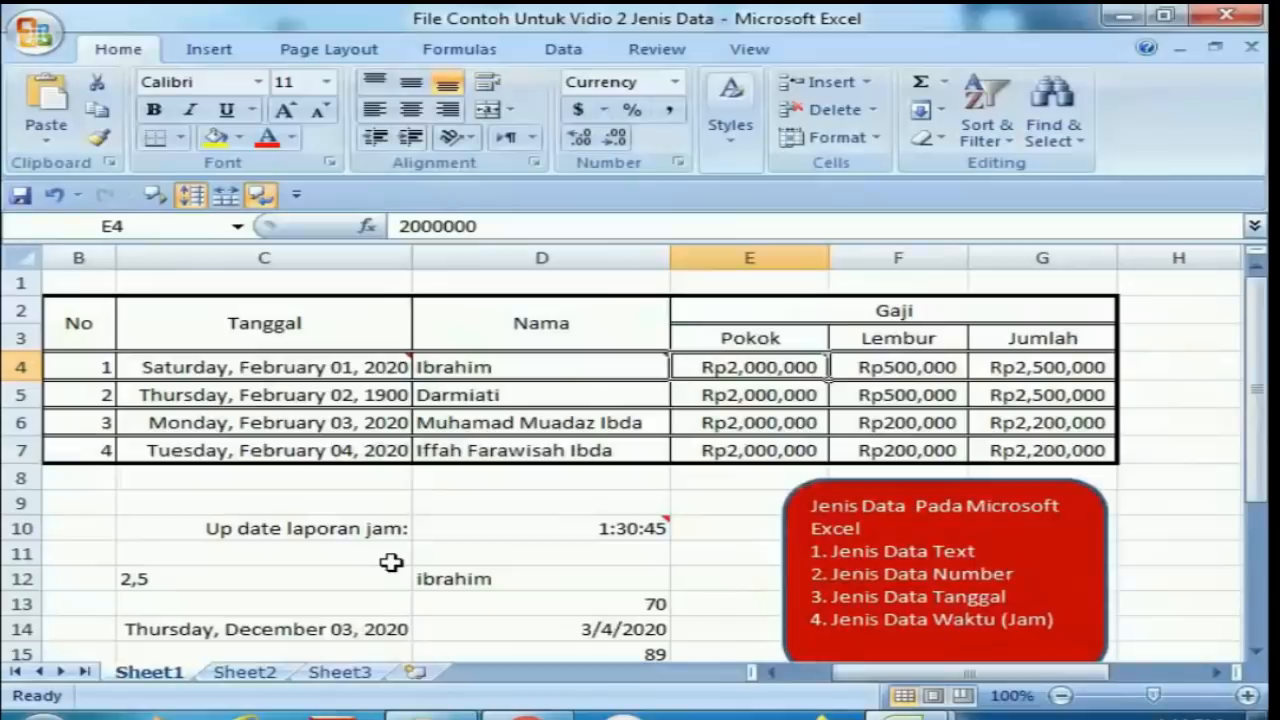
key("Down")
key("Down")
key("Down")
key("Down")
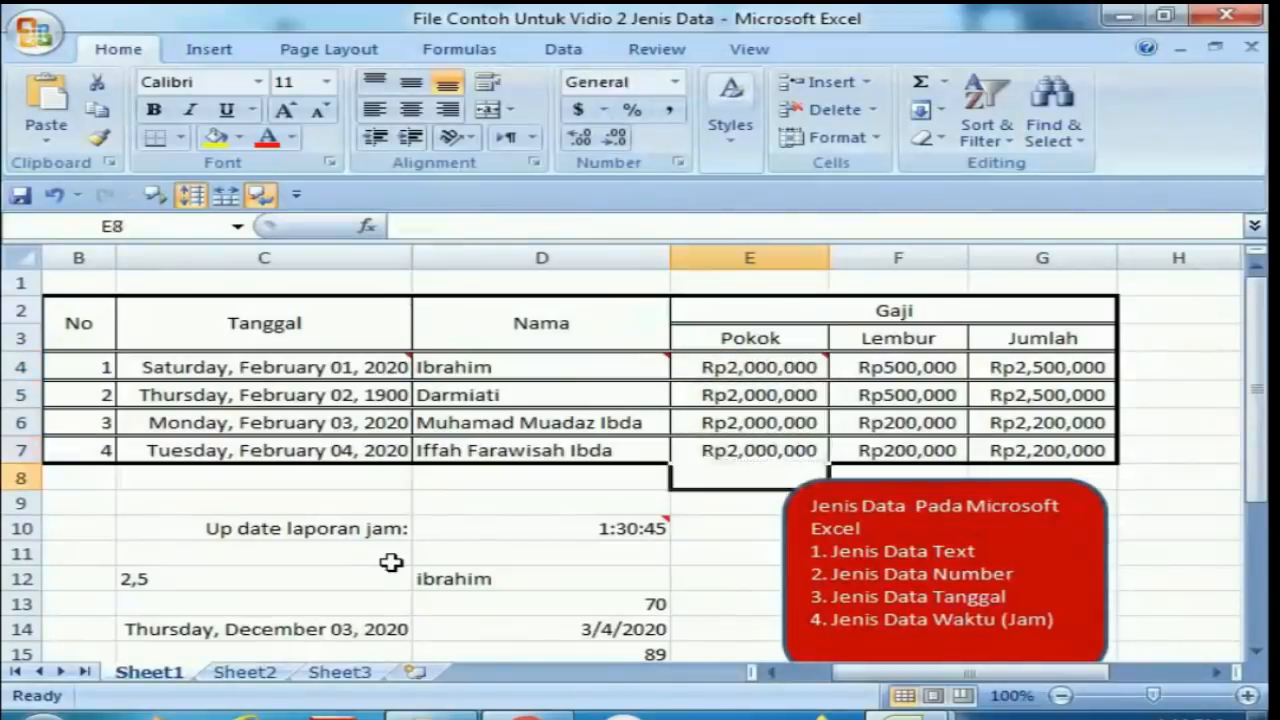
key("Down")
key("Down")
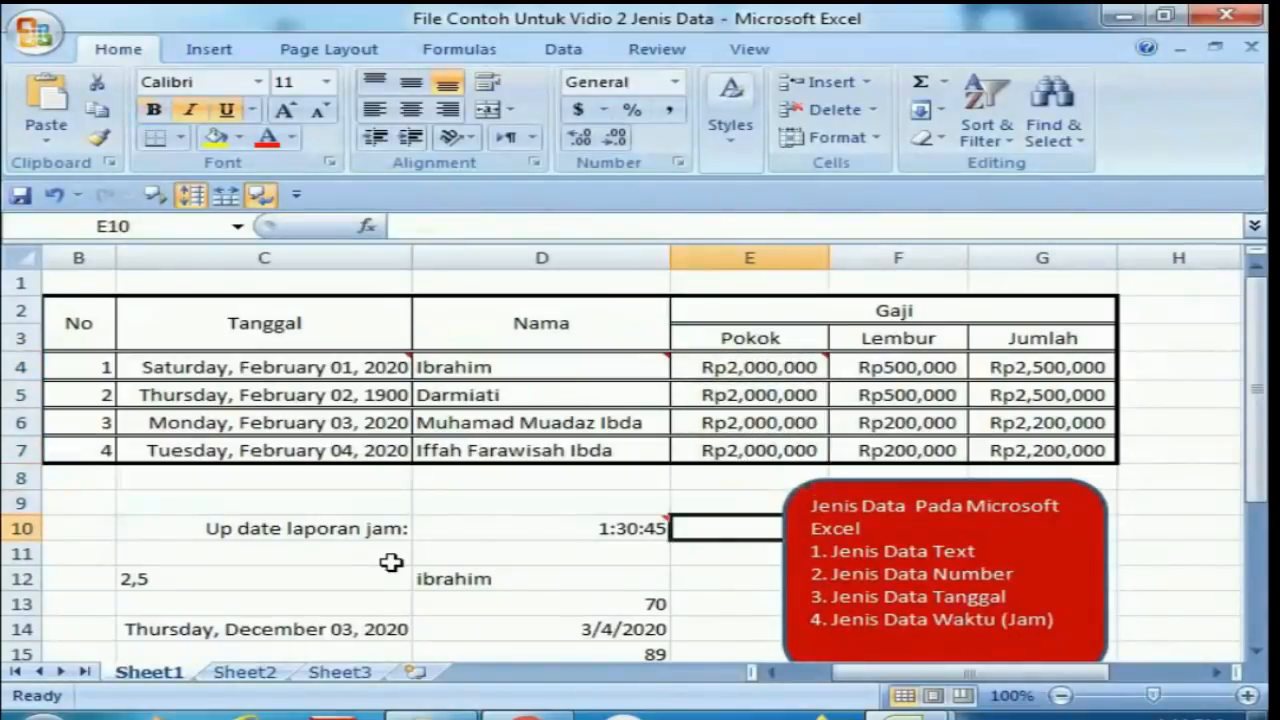
key("Left")
key("Left")
key("Up")
key("Up")
key("Up")
key("Up")
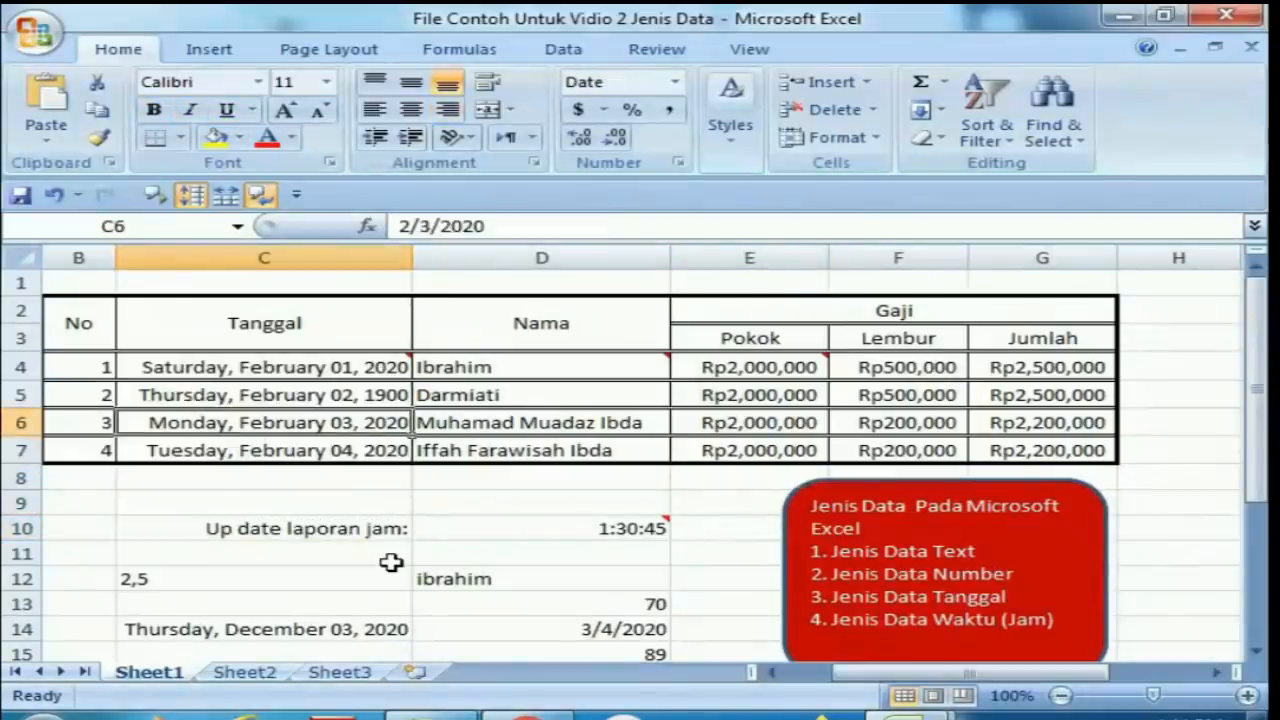
key("Up")
key("Up")
key("Down")
key("Down")
key("Down")
key("Down")
key("Down")
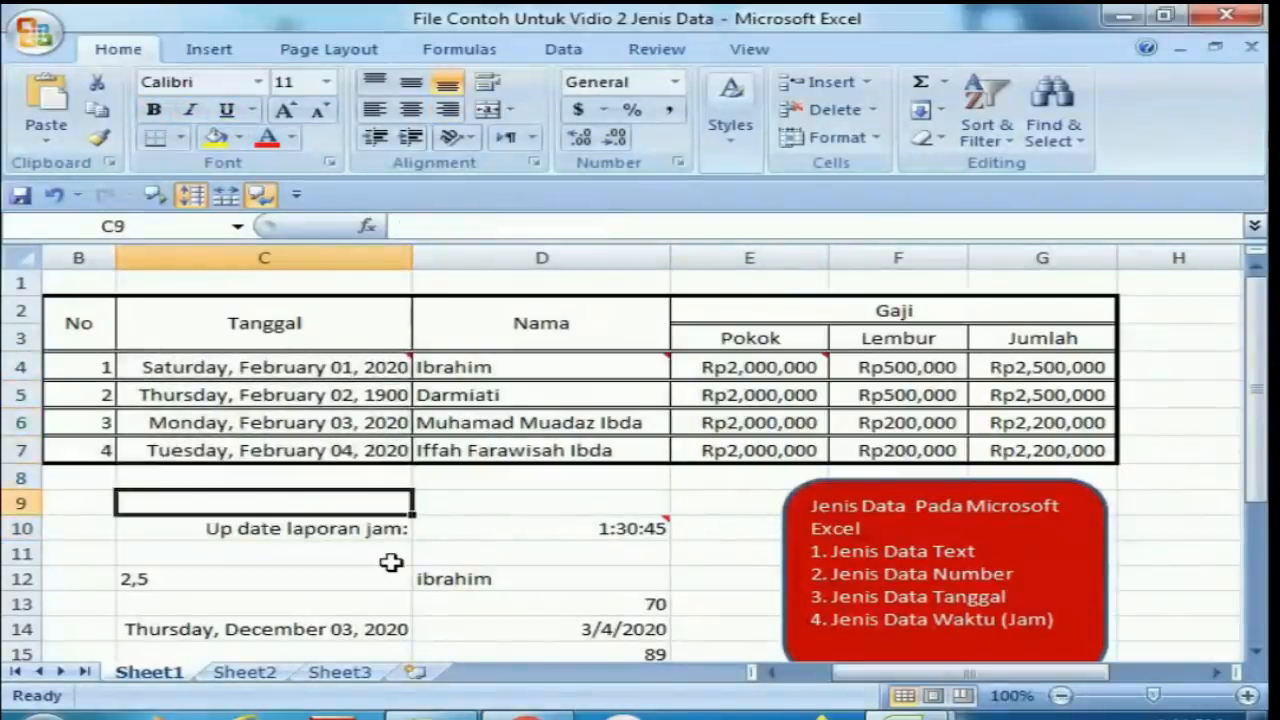
key("Down")
key("Right")
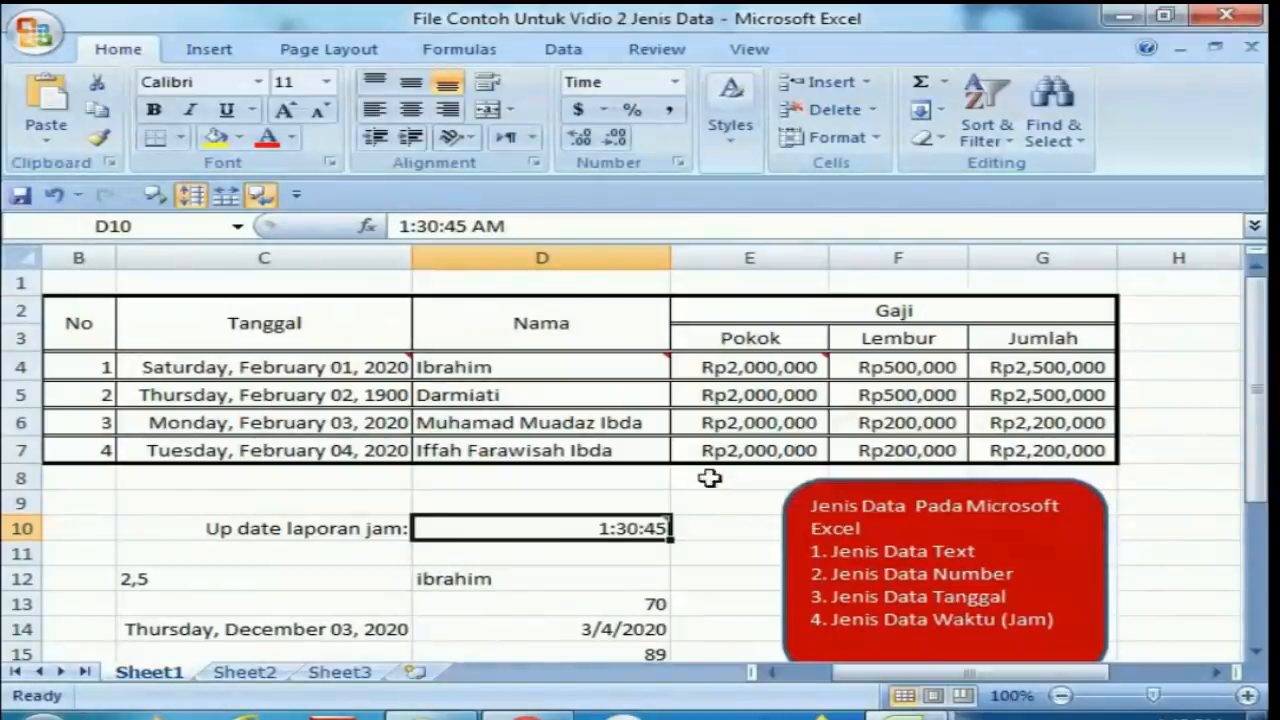
Apply the $ English (United States) accounting format to the base salary in cell E4.
left_click(740, 366)
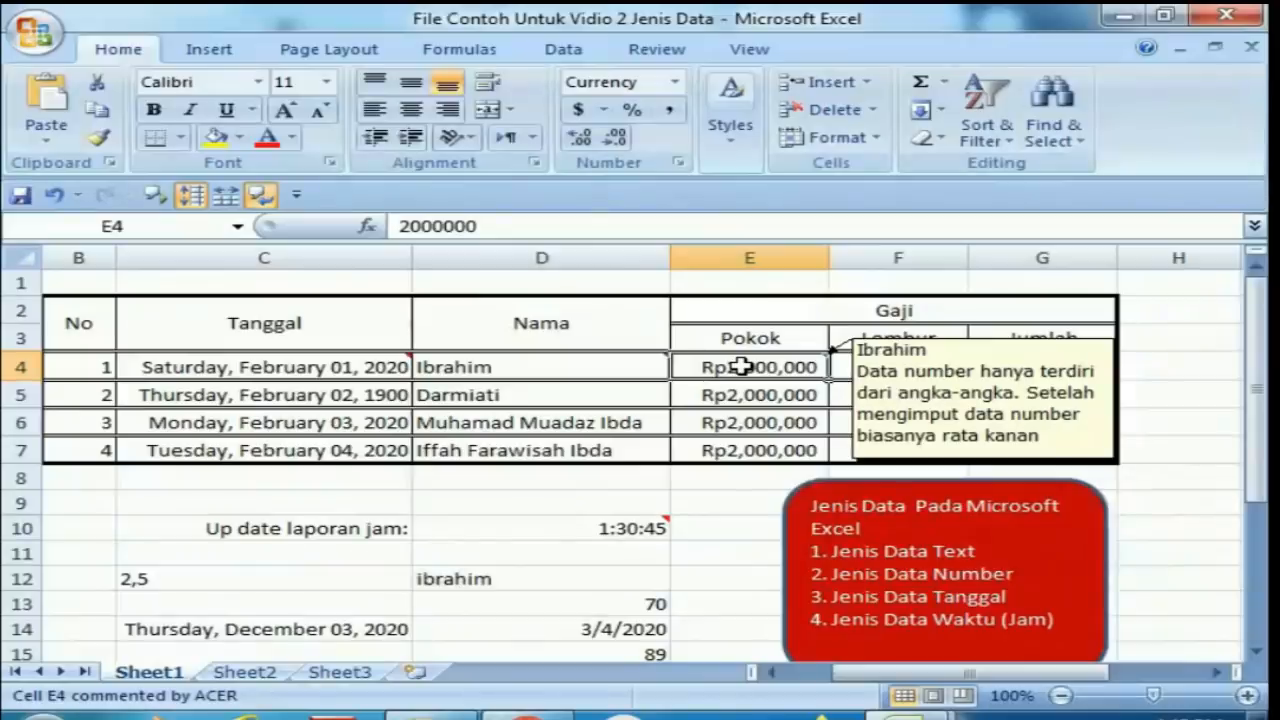
left_click(606, 110)
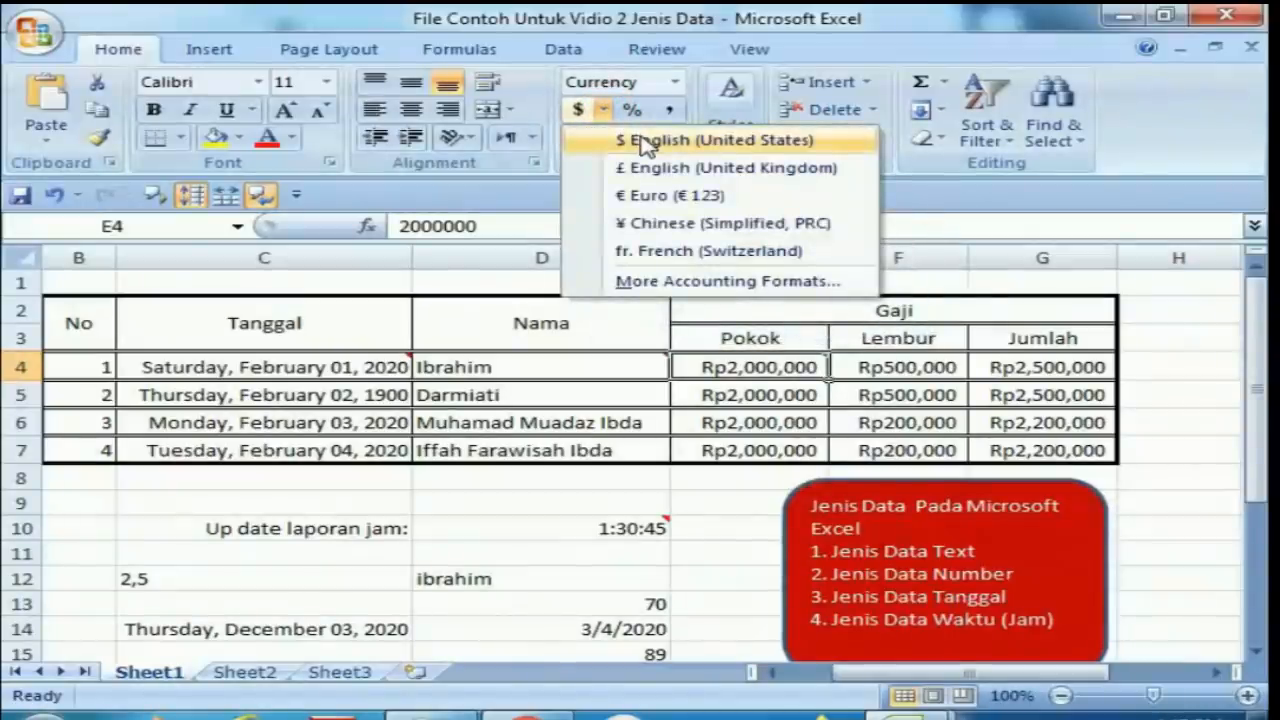
left_click(645, 141)
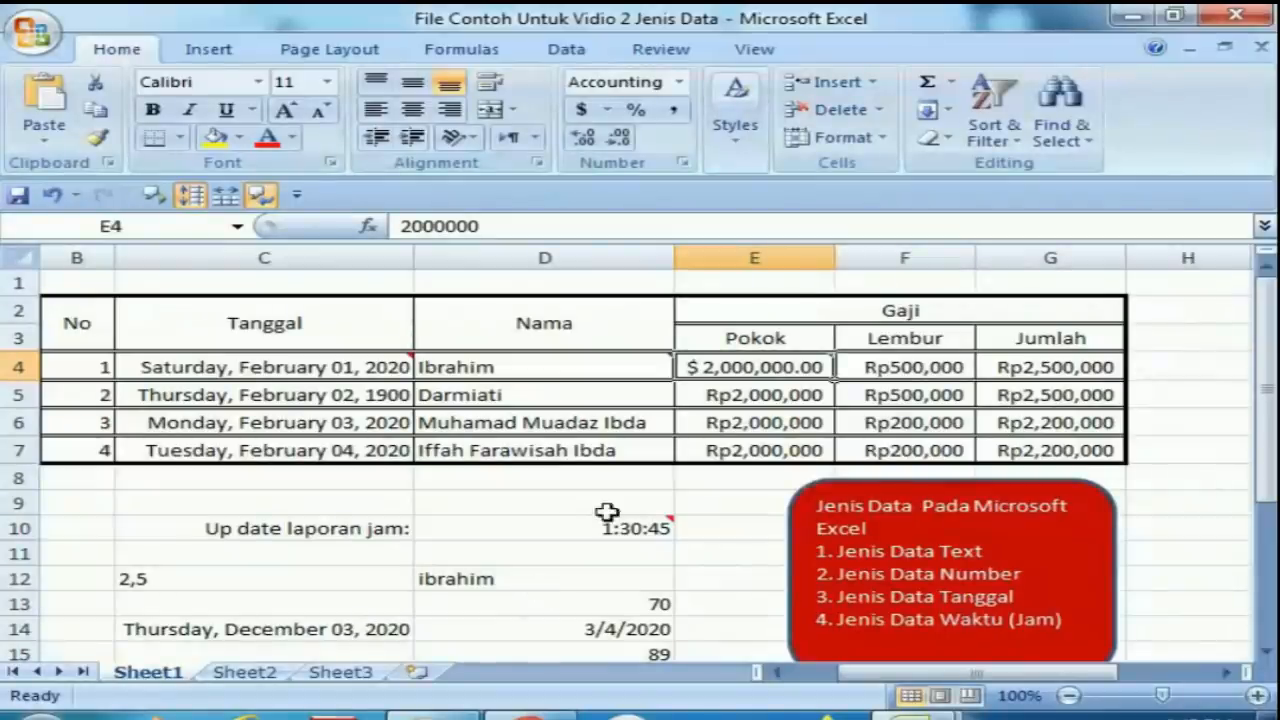
Open the commented time cell D10 for editing.
mouse_move(663, 352)
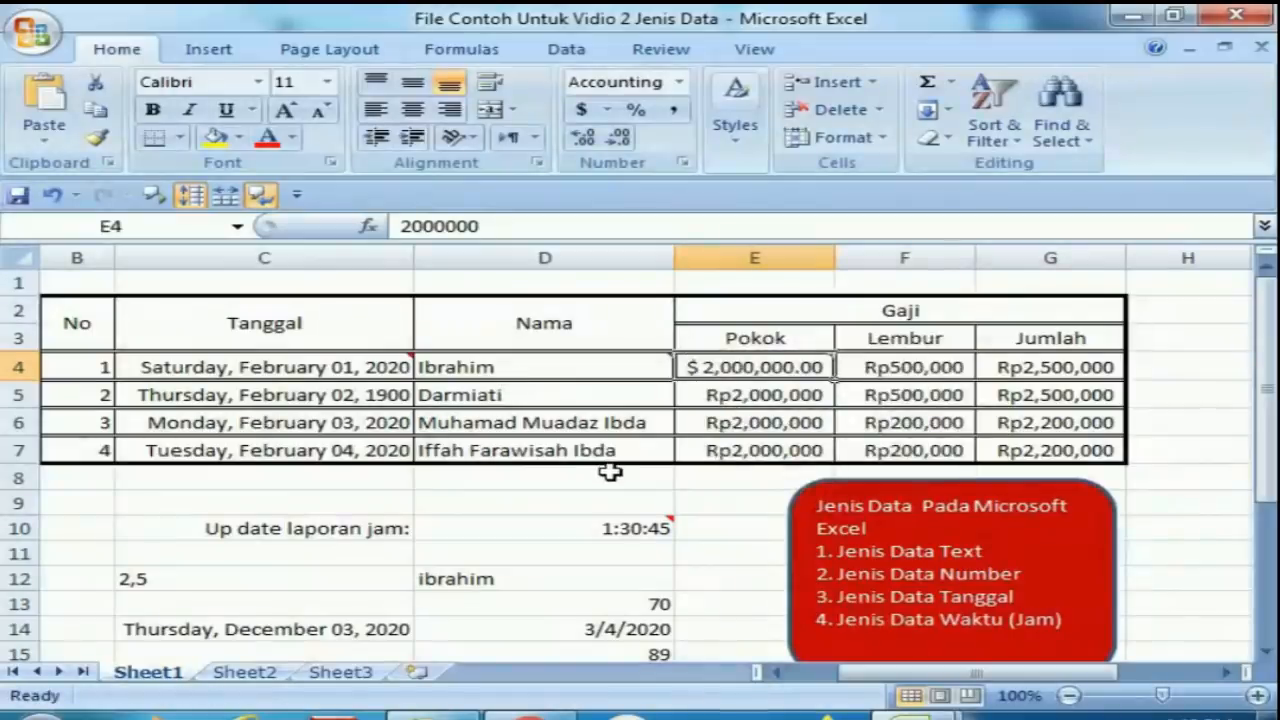
mouse_move(823, 362)
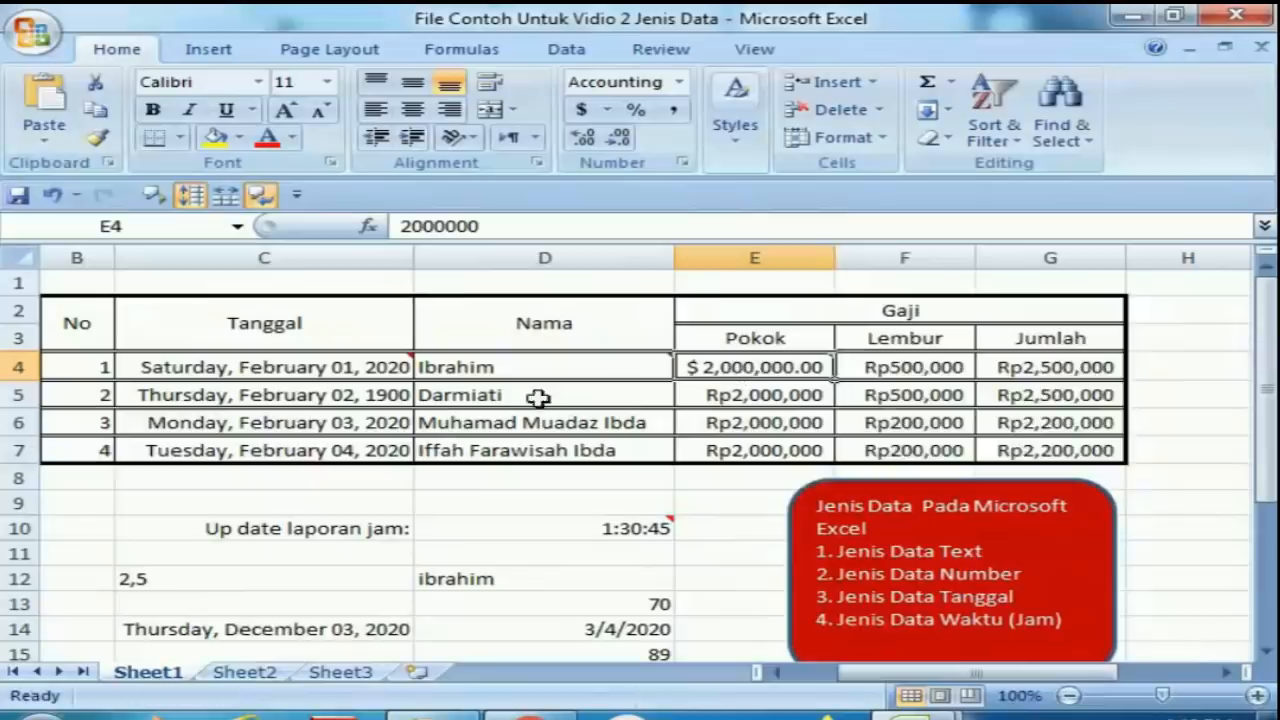
mouse_move(407, 352)
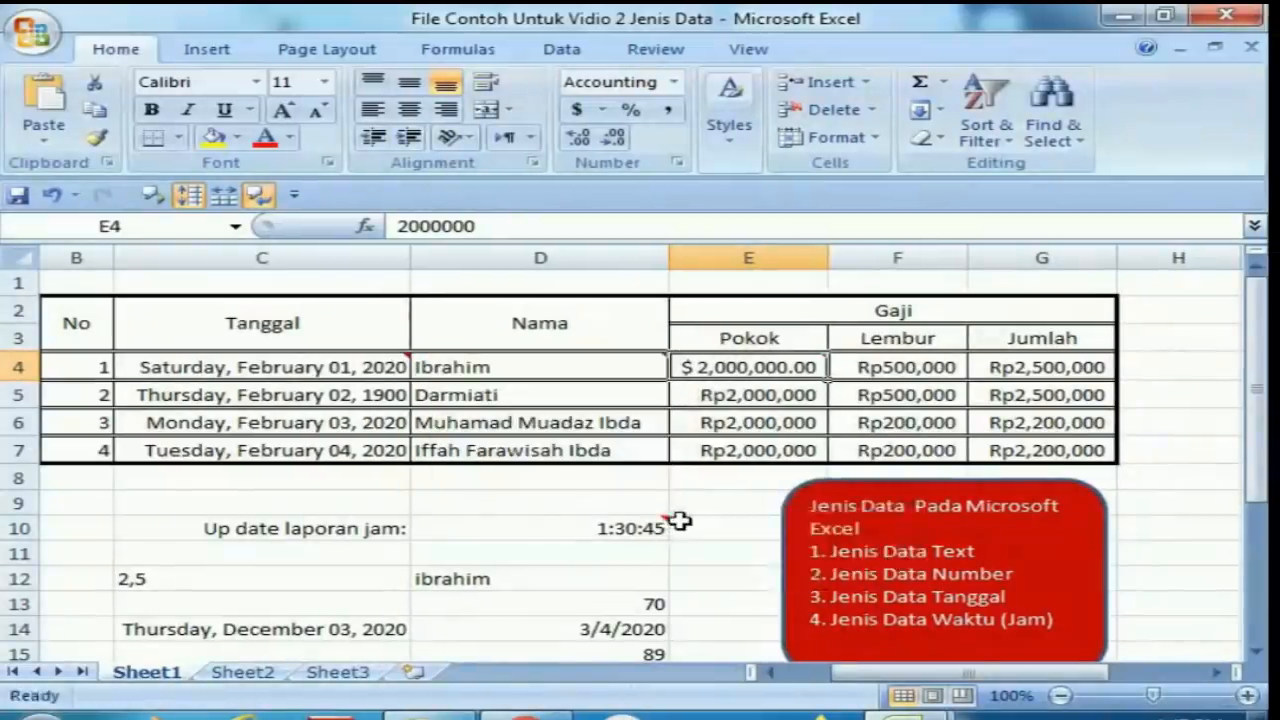
mouse_move(662, 520)
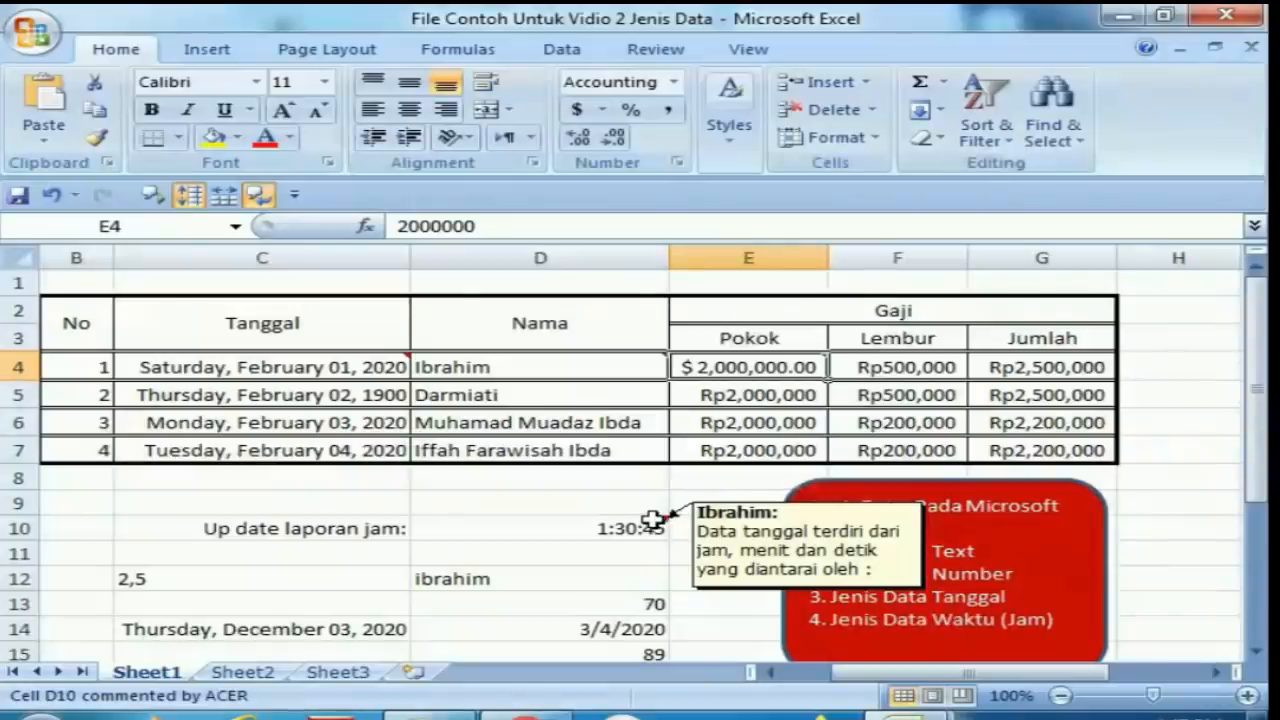
left_click(652, 520)
double_click(652, 520)
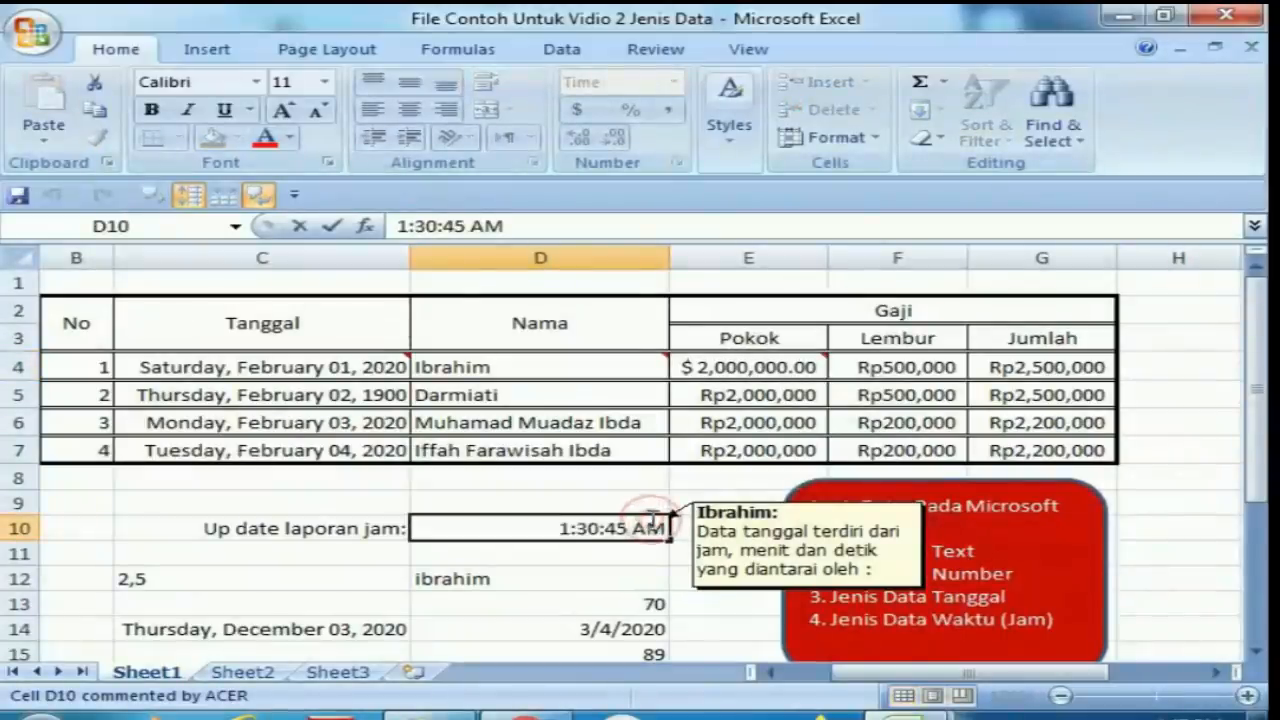